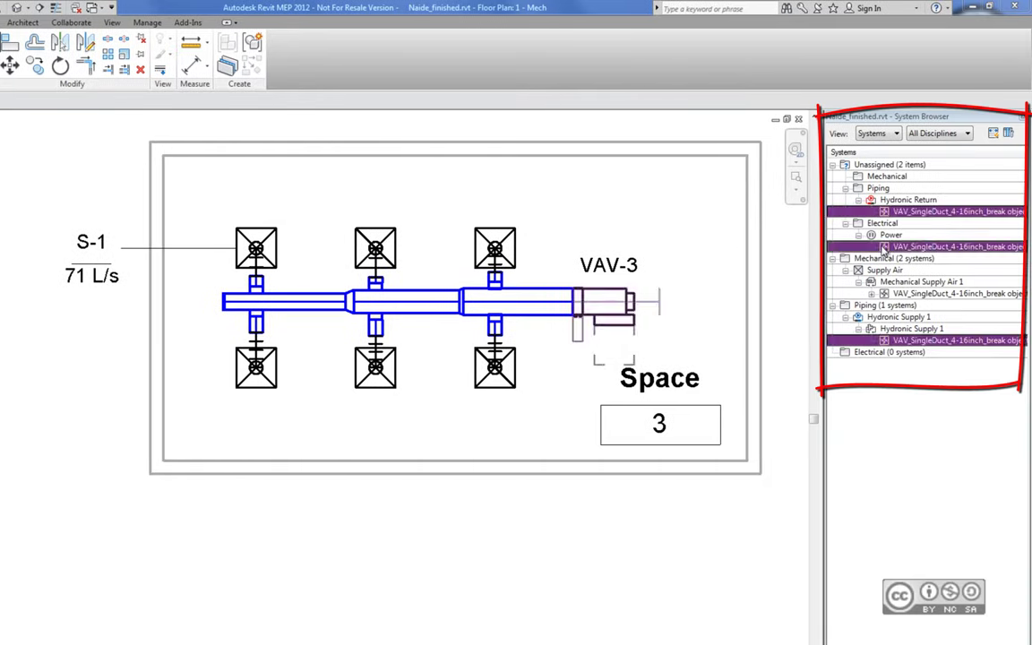
Check VAV-3's entries in the System Browser, then select VAV-3 in the floor plan.
left_click(940, 246)
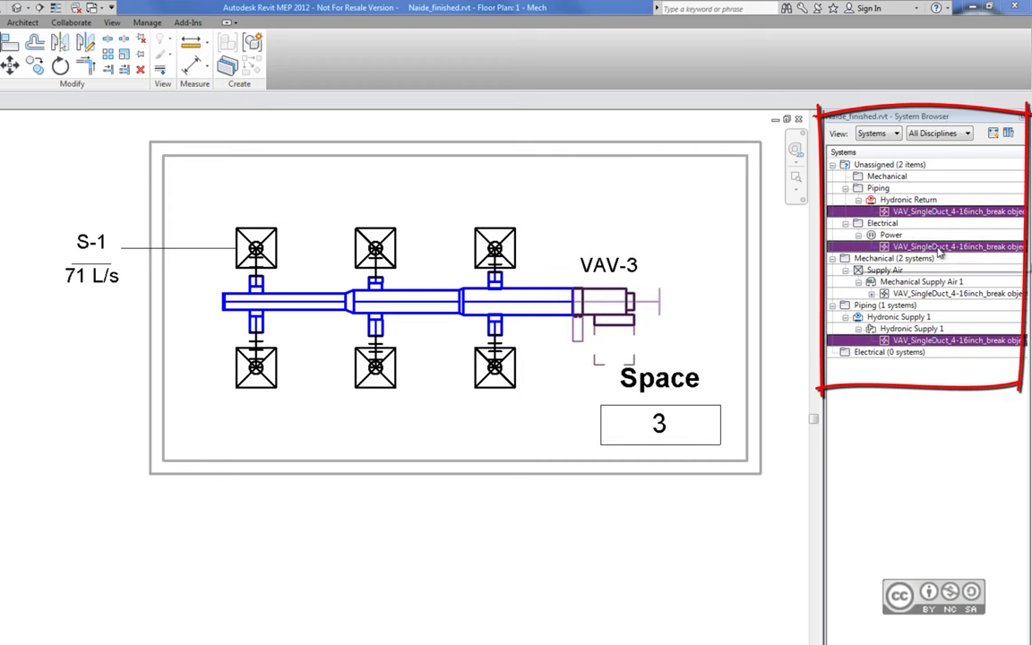
left_click(927, 295)
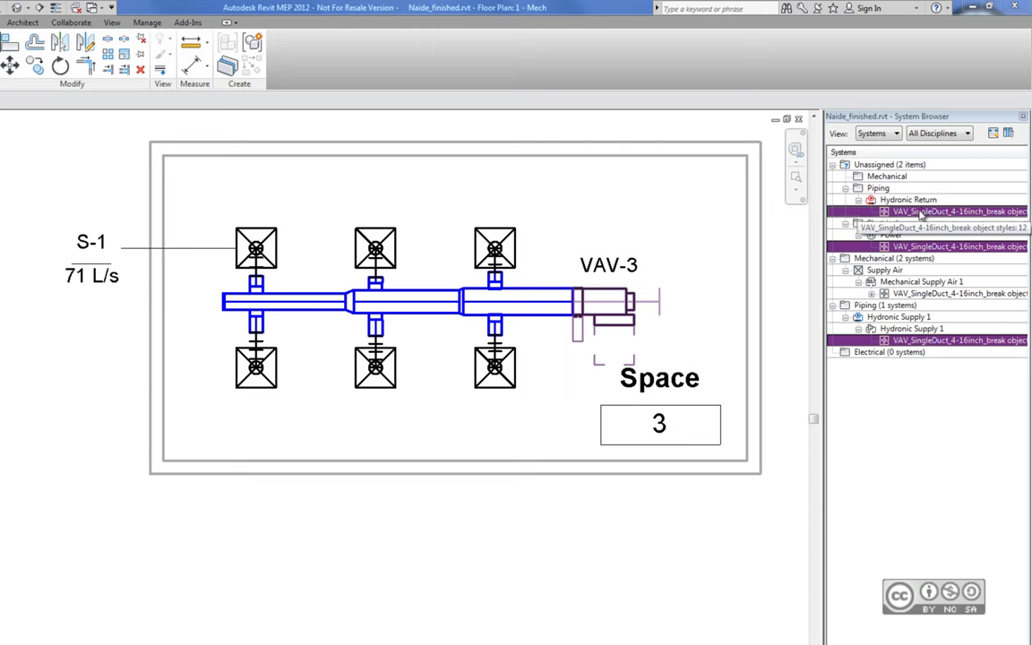
left_click(876, 166)
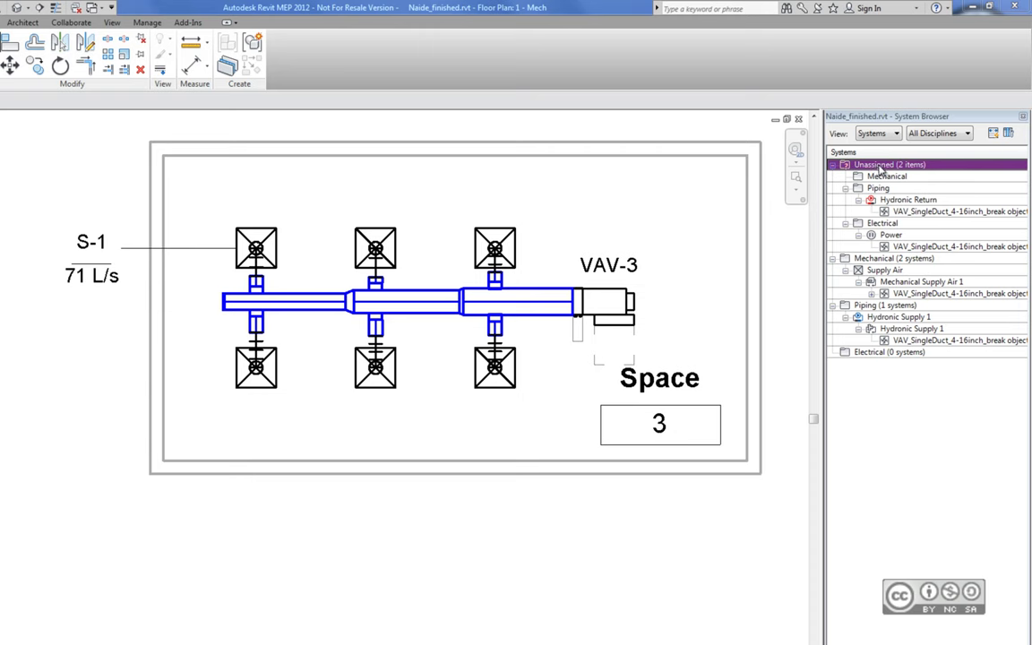
left_click(908, 212)
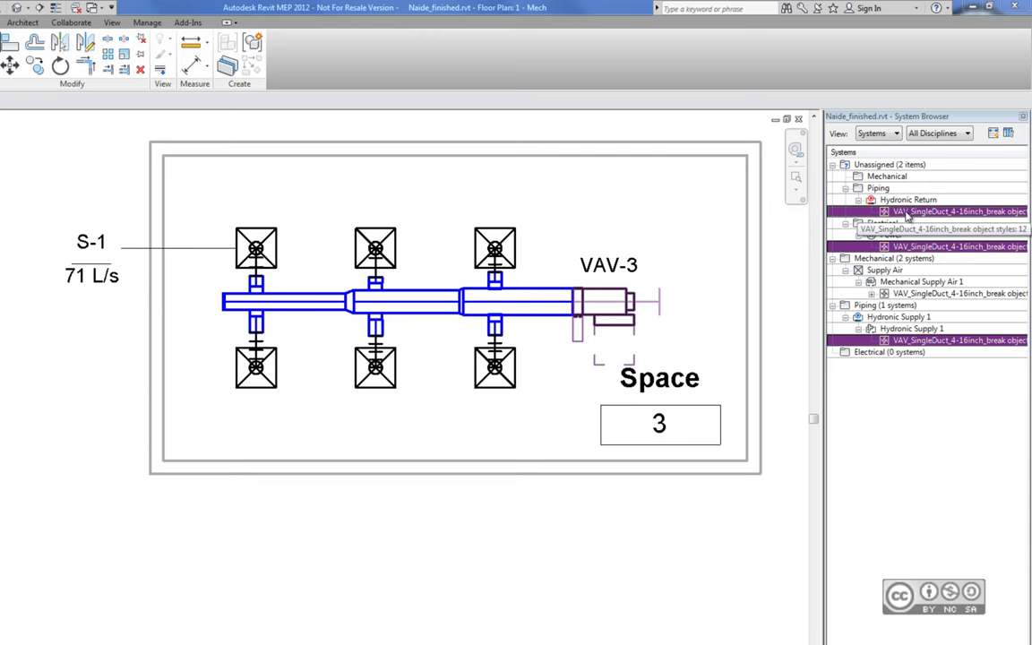
left_click(908, 213)
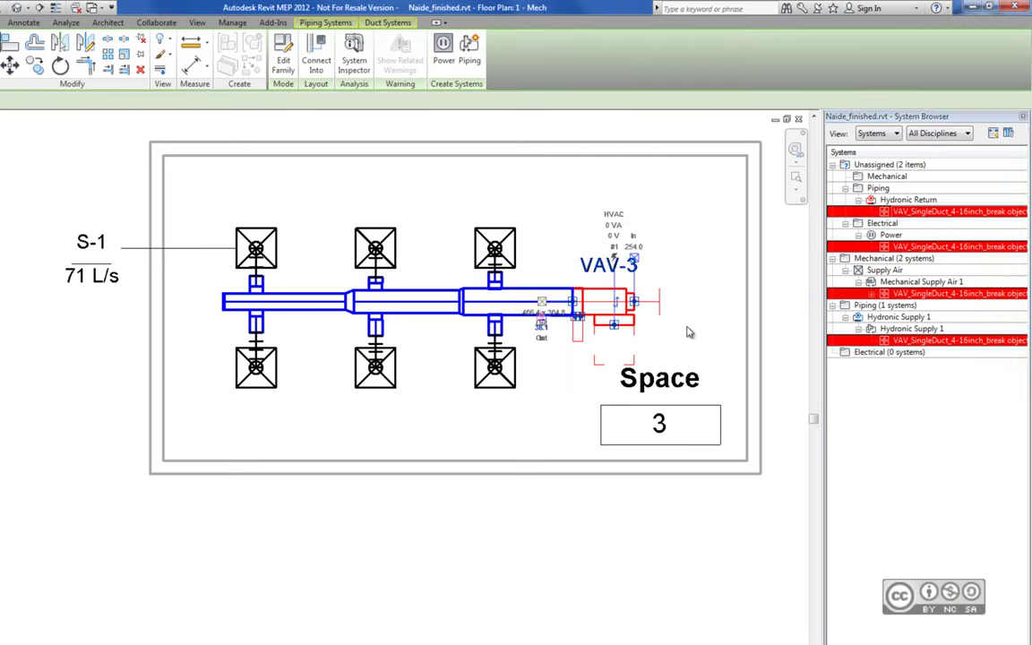
left_click(695, 346)
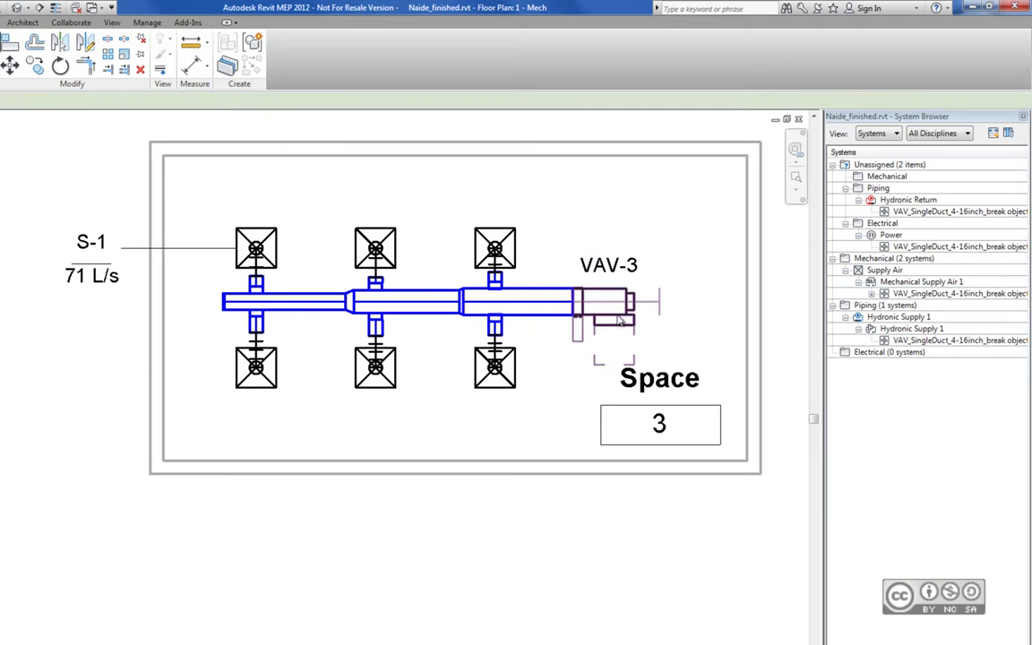
left_click(618, 315)
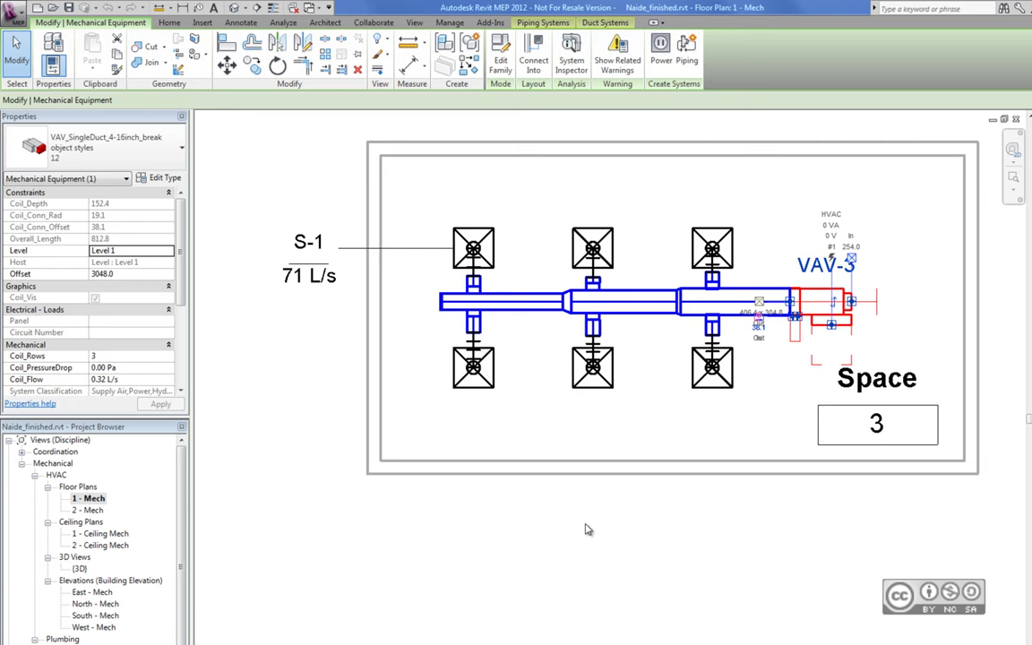
Deselect VAV-3 and open Mechanical Settings from the Manage ribbon's MEP Settings menu.
left_click(585, 529)
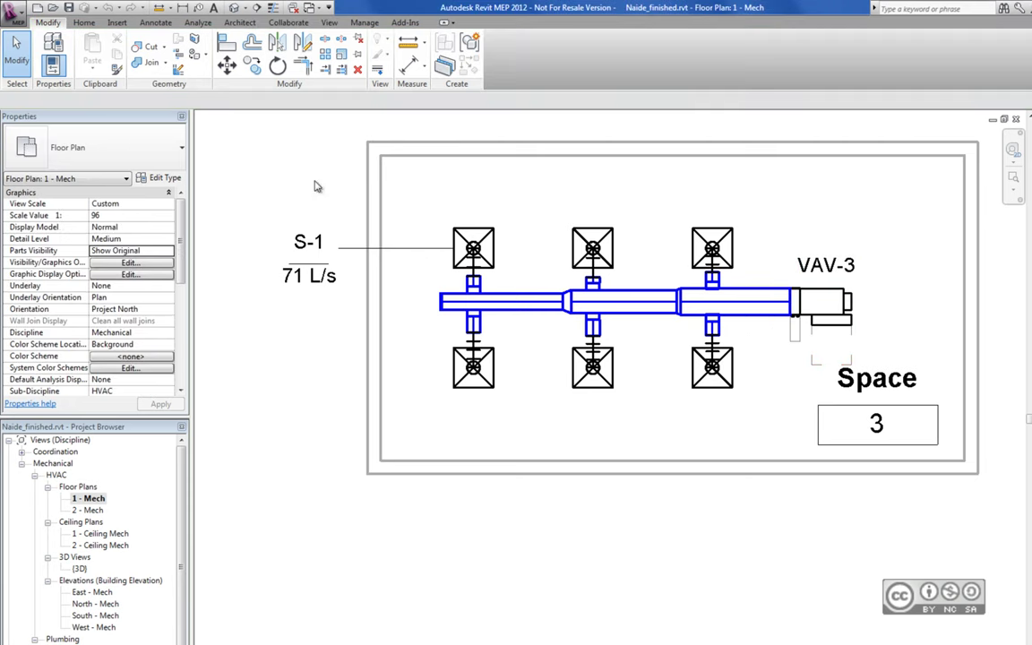
left_click(365, 25)
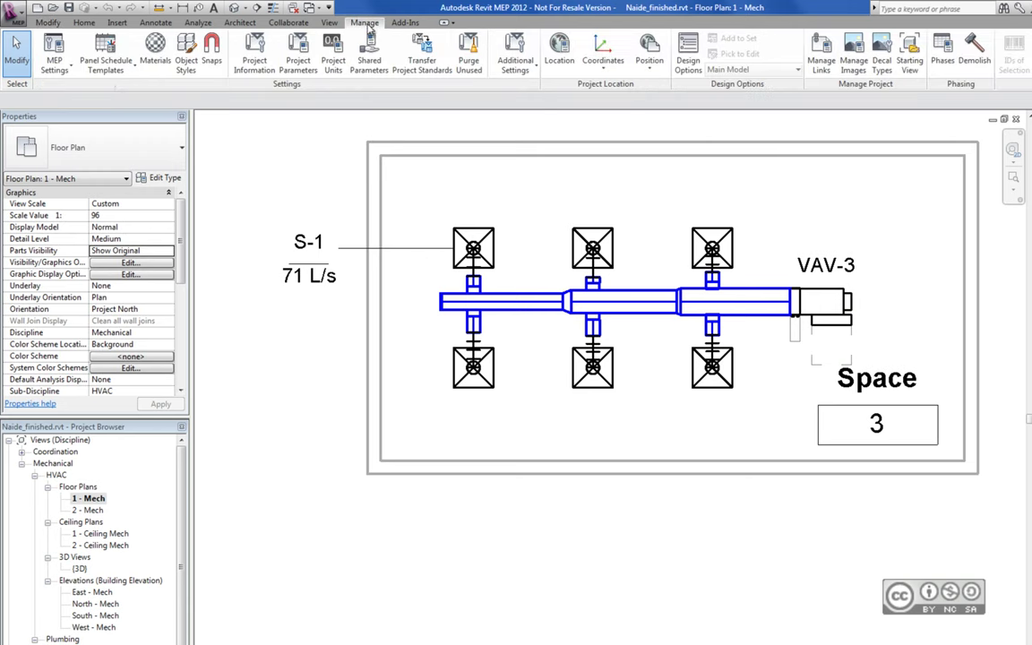
left_click(59, 74)
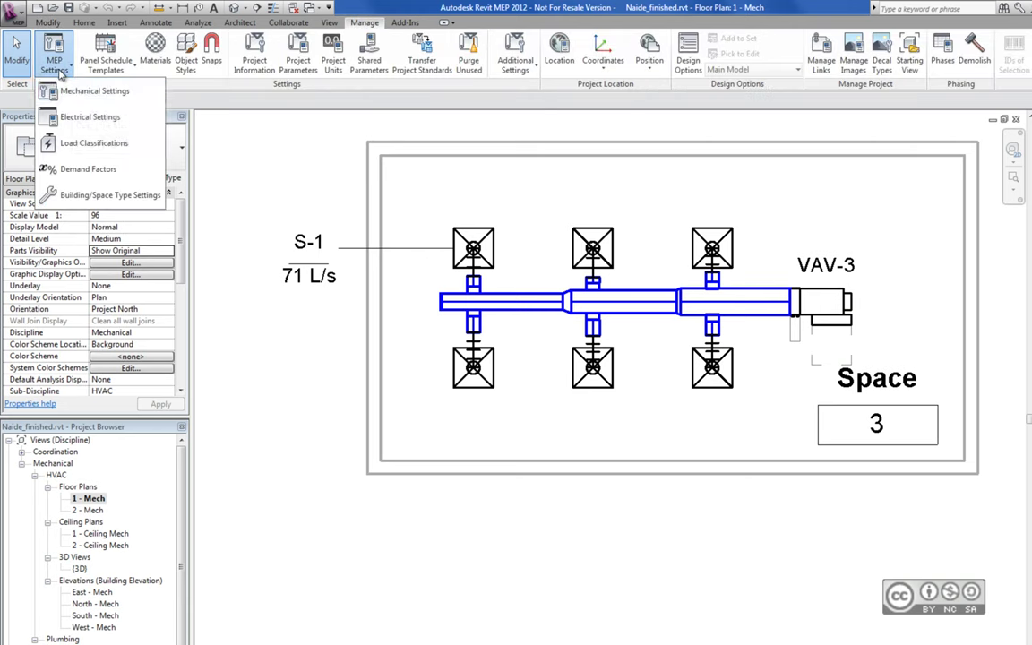
left_click(81, 94)
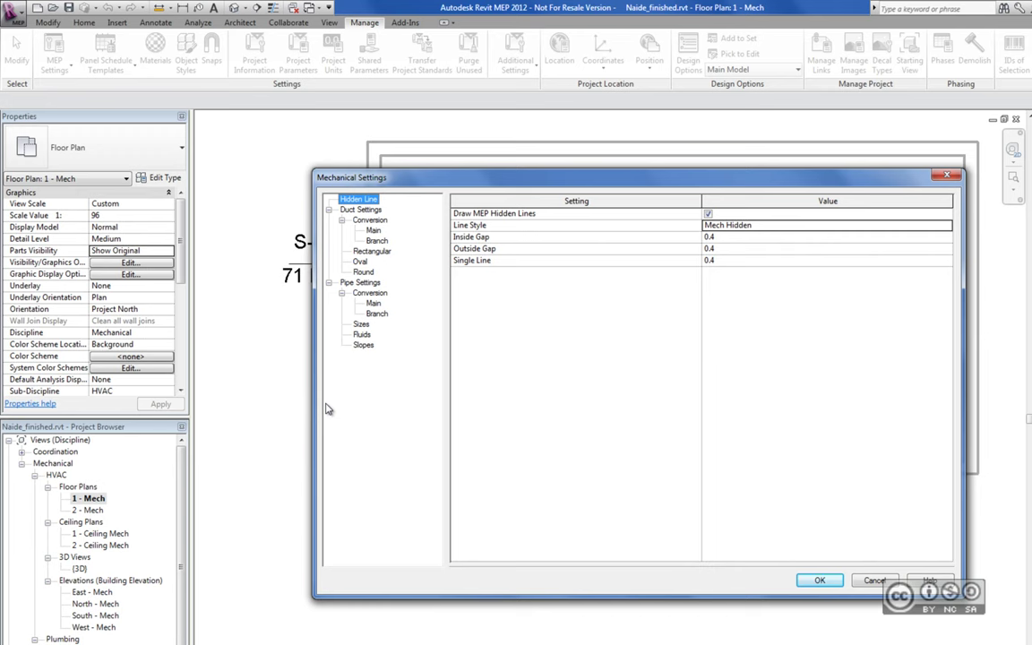
Review the Duct Settings and Hidden Line pages of Mechanical Settings.
left_click(362, 210)
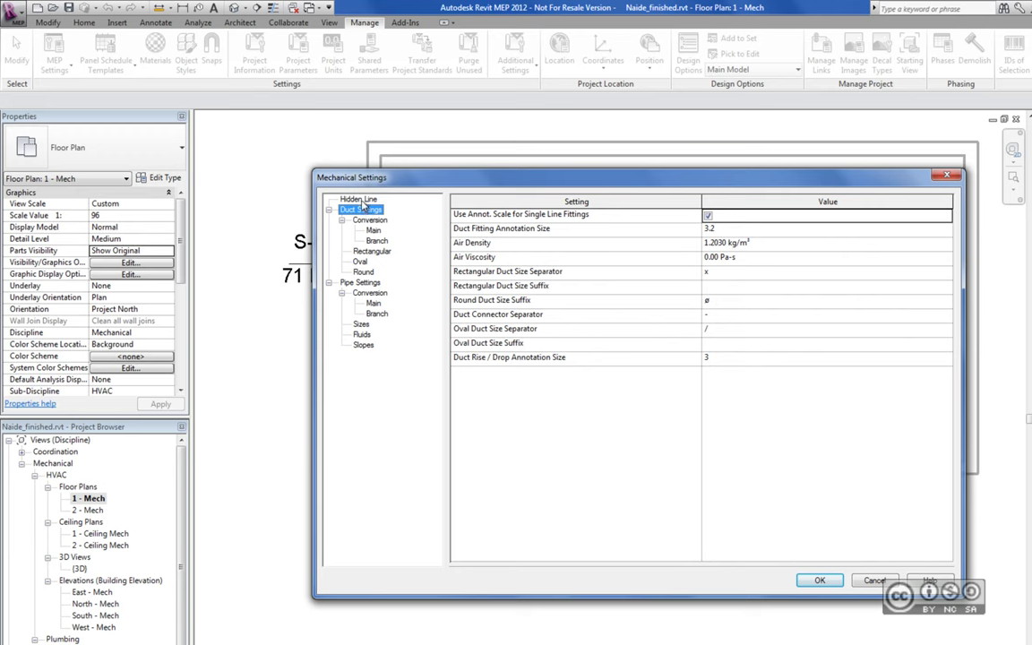
left_click(356, 199)
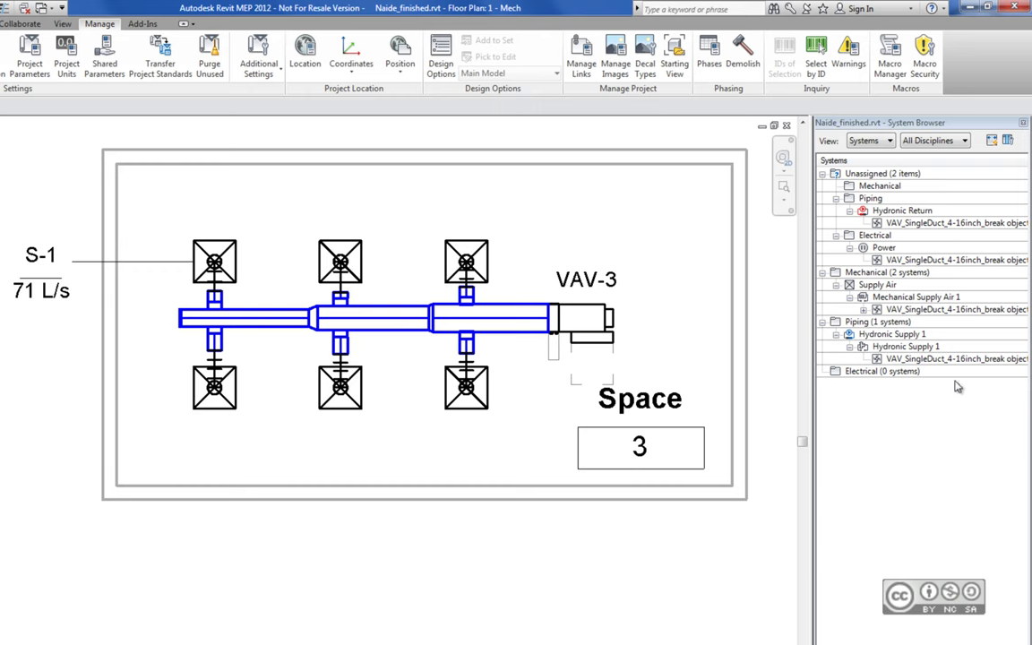
Check the VAV rows in the System Browser and switch the ribbon to Analyze.
left_click(893, 360)
left_click(895, 426)
left_click(2, 23)
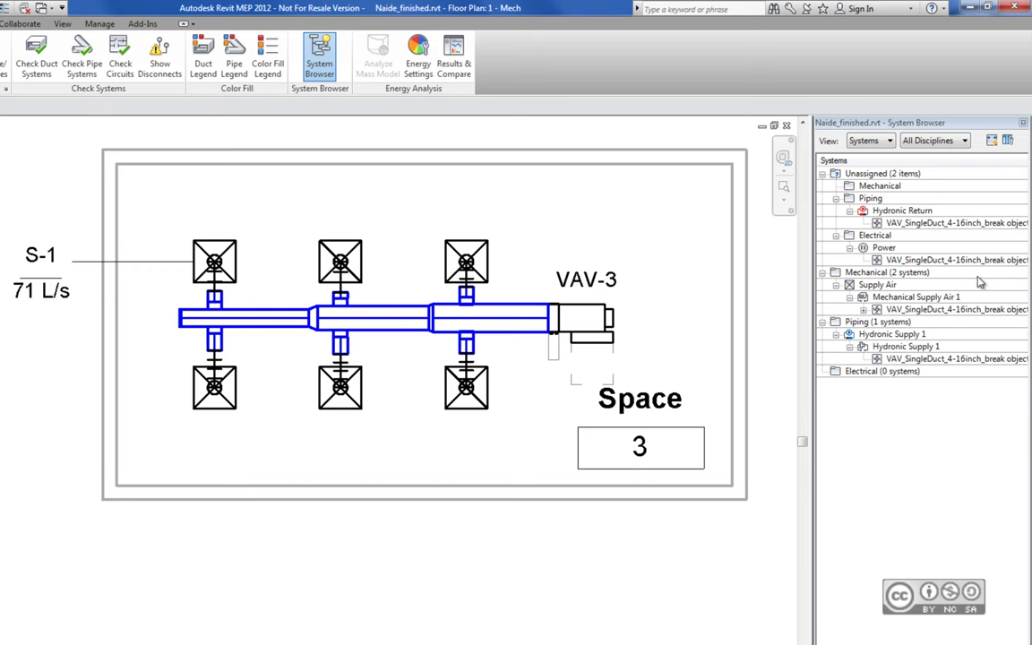
left_click(1008, 141)
left_click(558, 296)
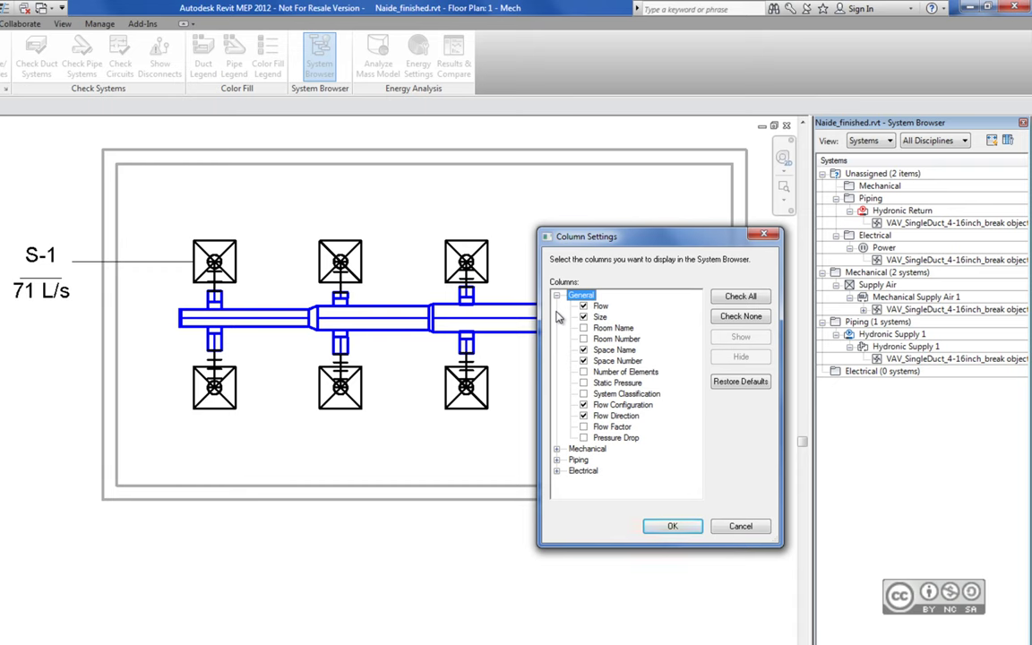
left_click(591, 360)
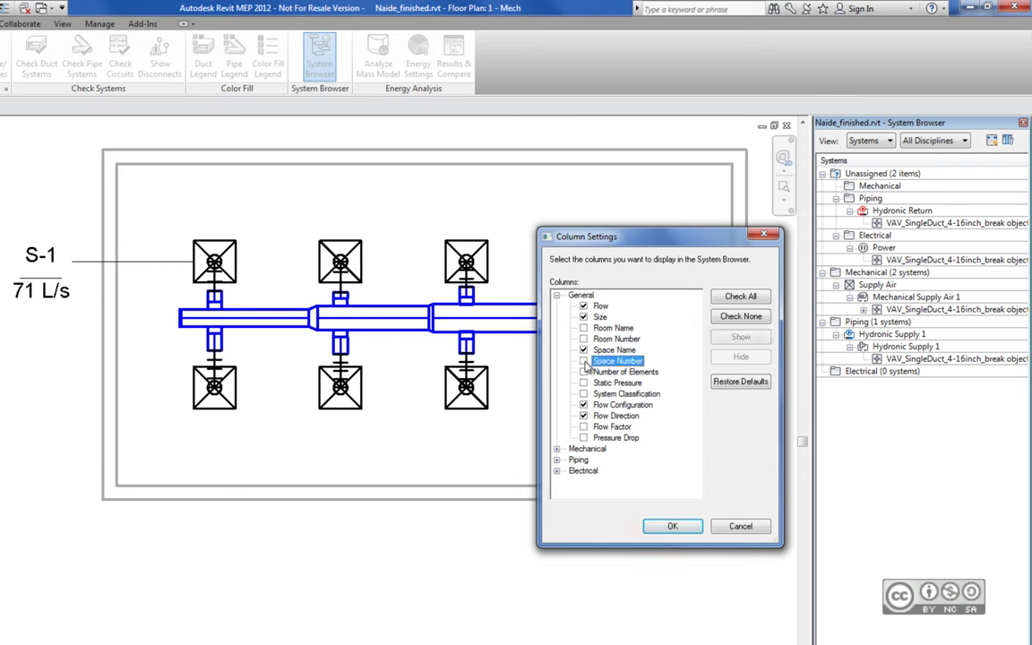
left_click(588, 352)
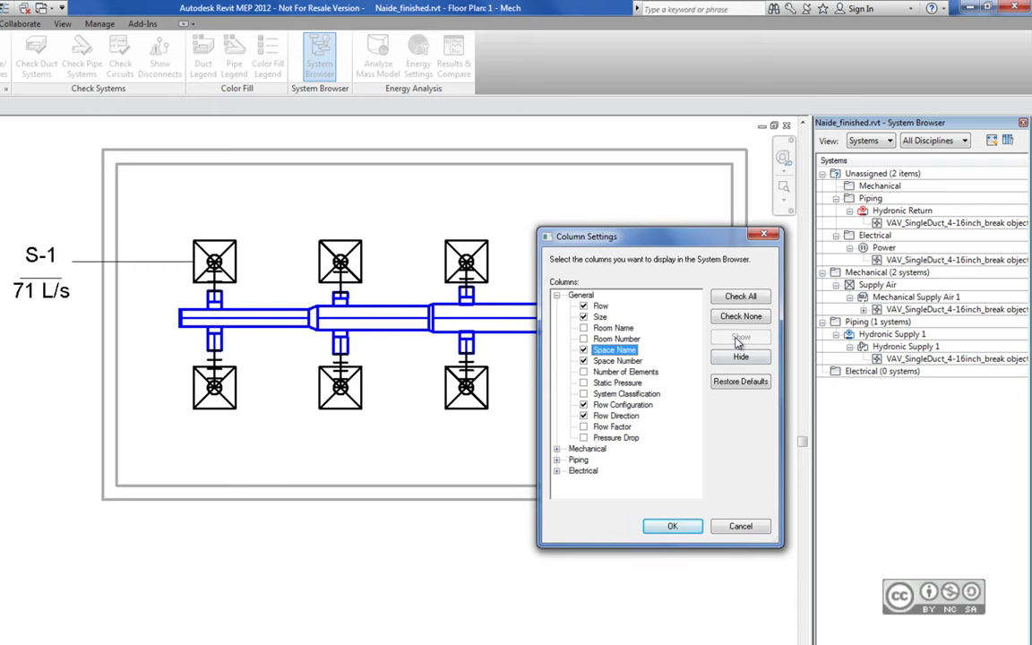
key("Return")
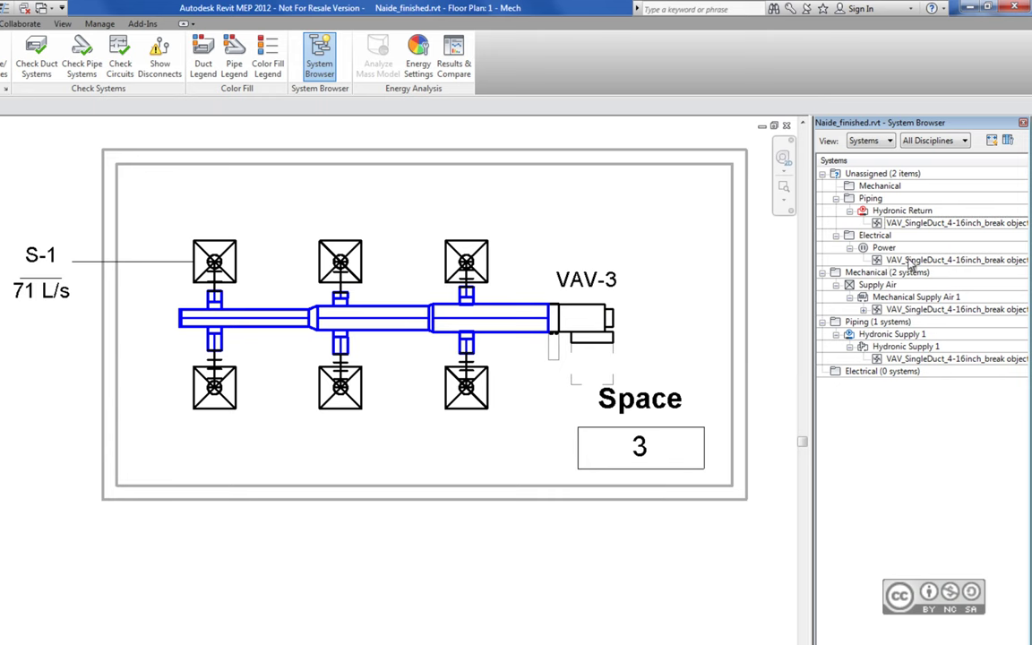
Locate VAV-3 from its Power entry with select-and-zoom, then pick the Unassigned group.
left_click(913, 260)
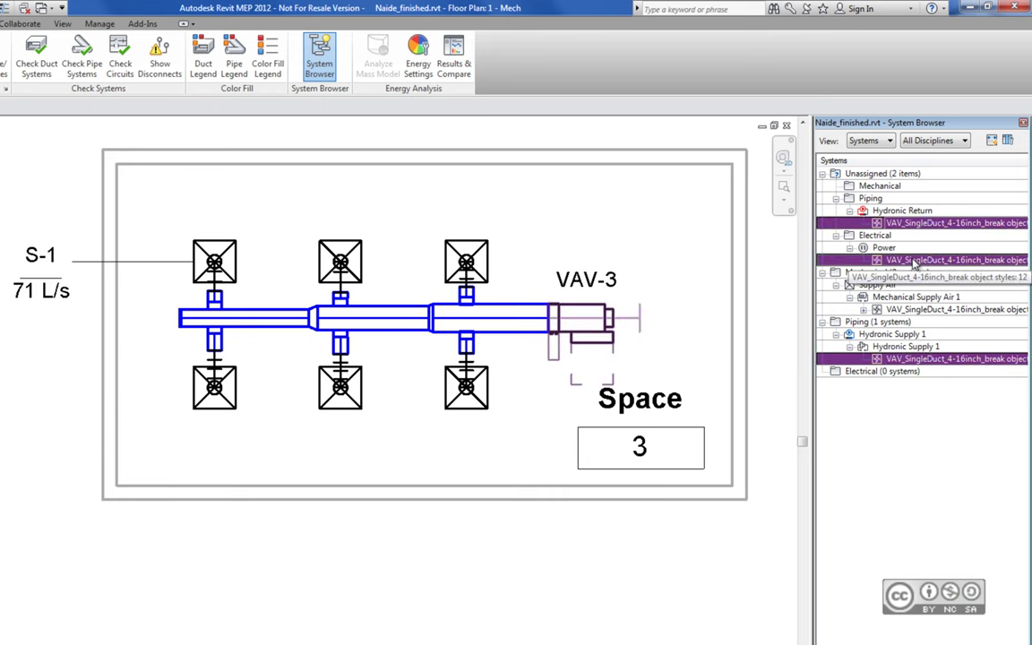
right_click(914, 260)
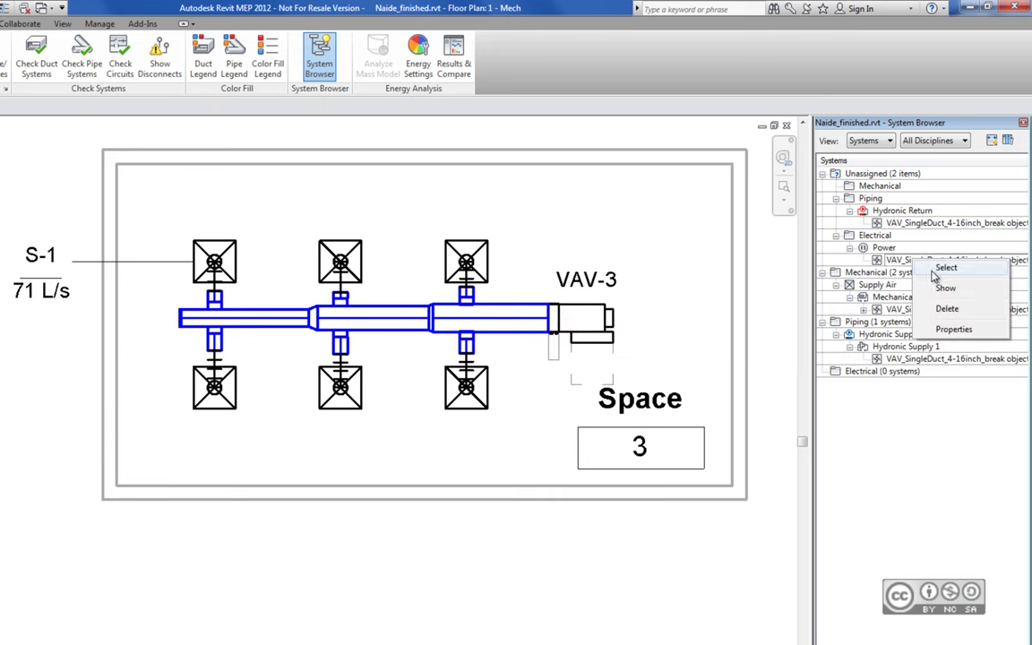
left_click(946, 288)
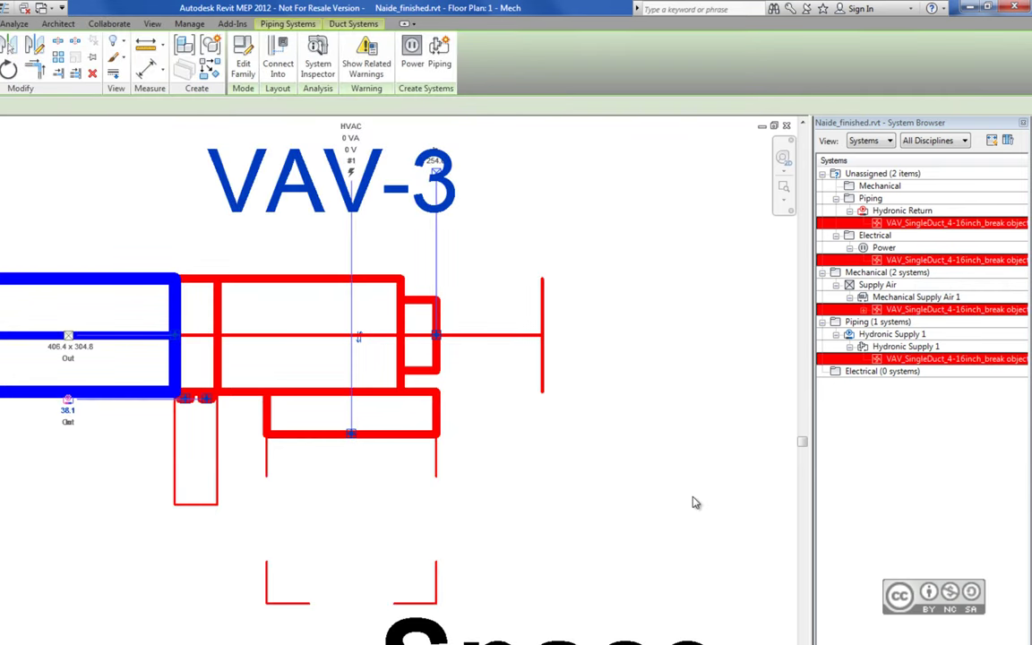
left_click(876, 174)
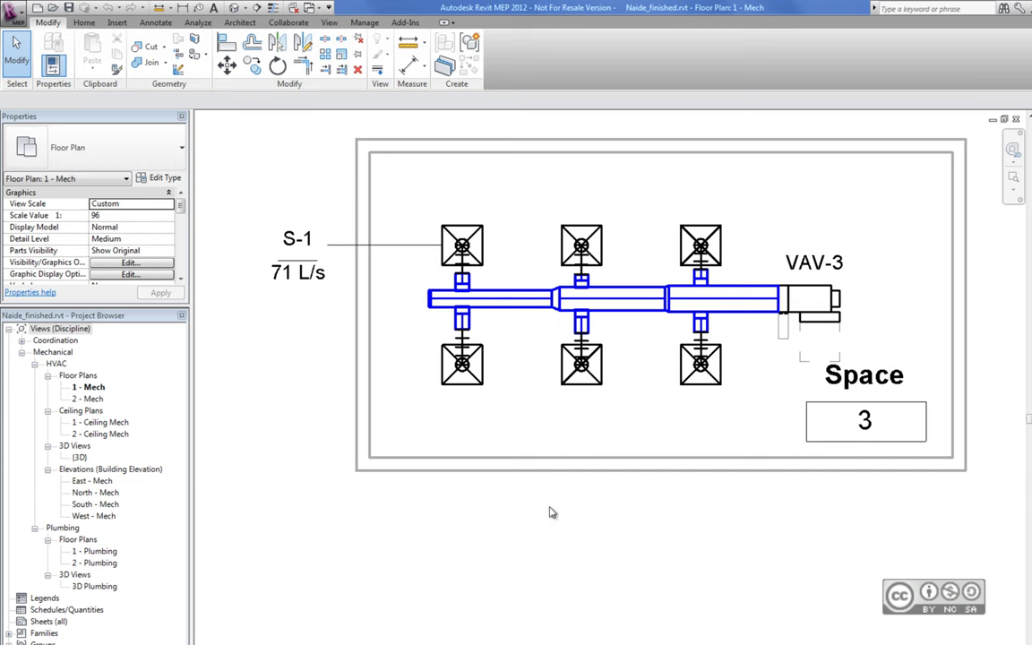
Edit the S-1 perforated round-neck diffuser family and select its Supply Air connector.
left_click(471, 237)
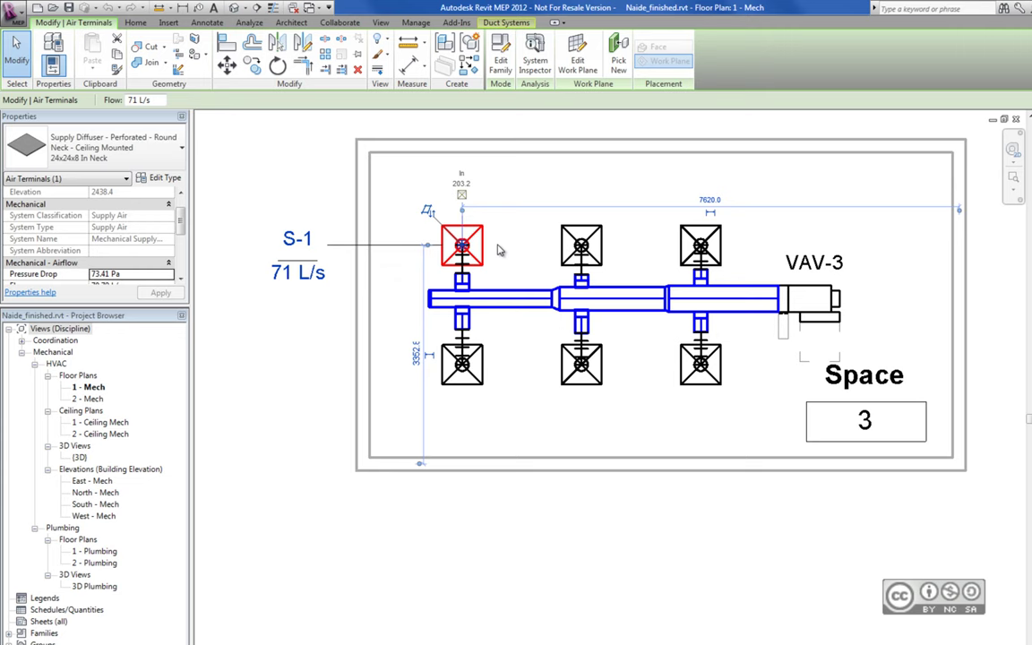
left_click(501, 55)
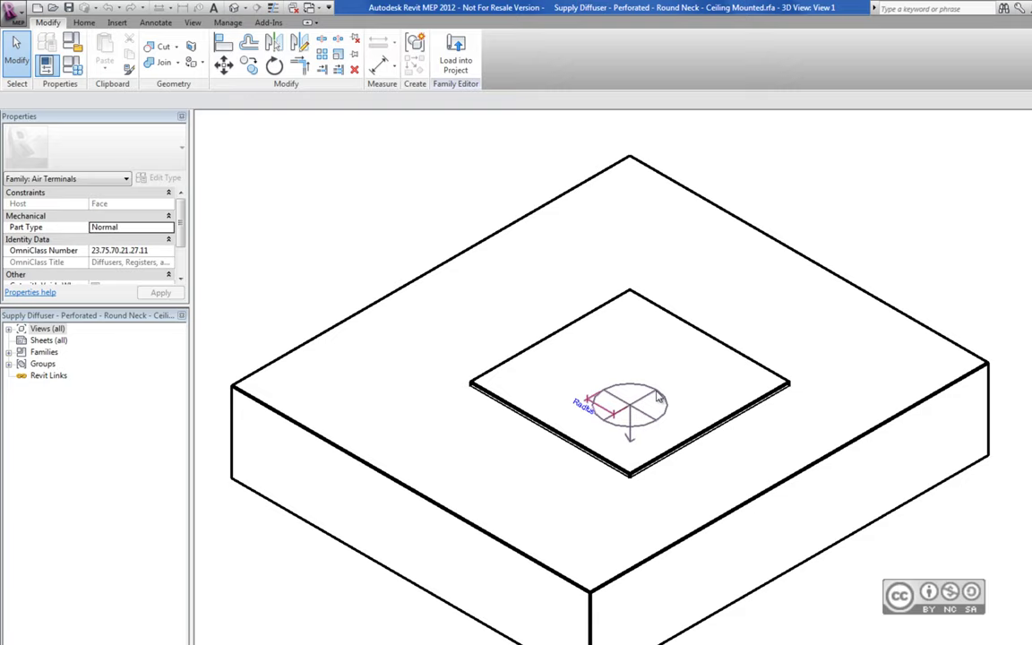
left_click(658, 399)
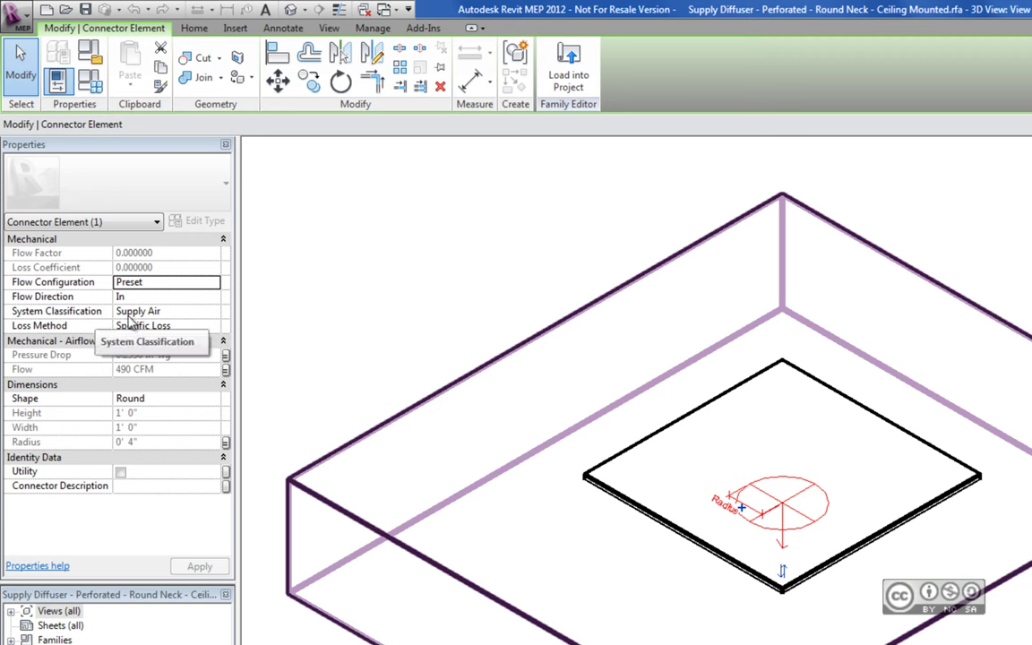
left_click(190, 311)
left_click(214, 311)
left_click(126, 340)
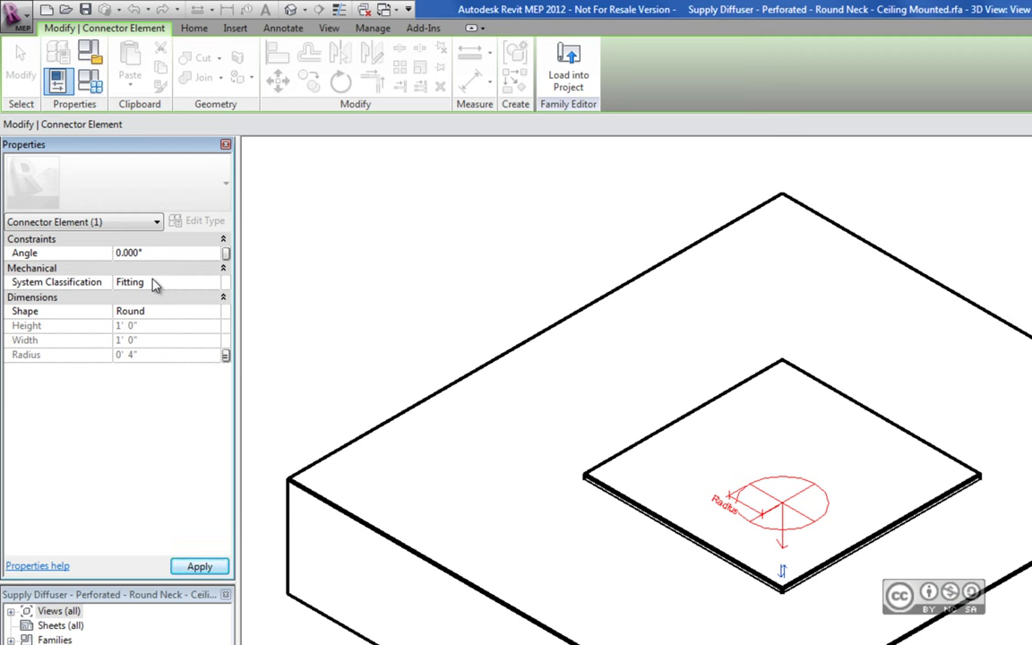
key("Escape")
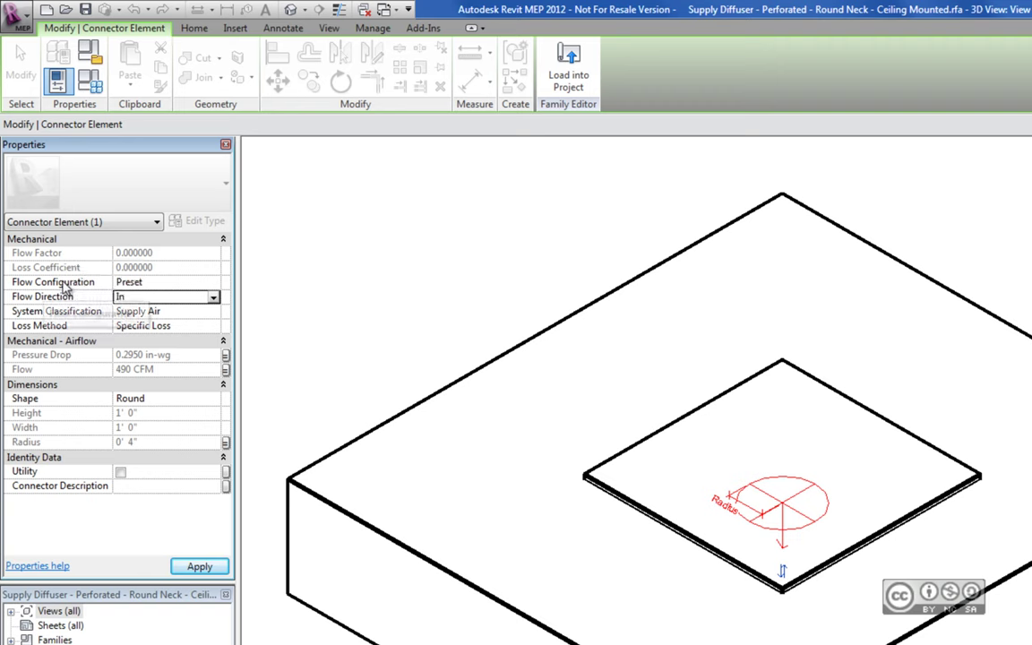
Choose System for the connector's Flow Configuration and Coefficient for its Loss Method, rechecking System.
left_click(220, 283)
left_click(215, 283)
left_click(144, 321)
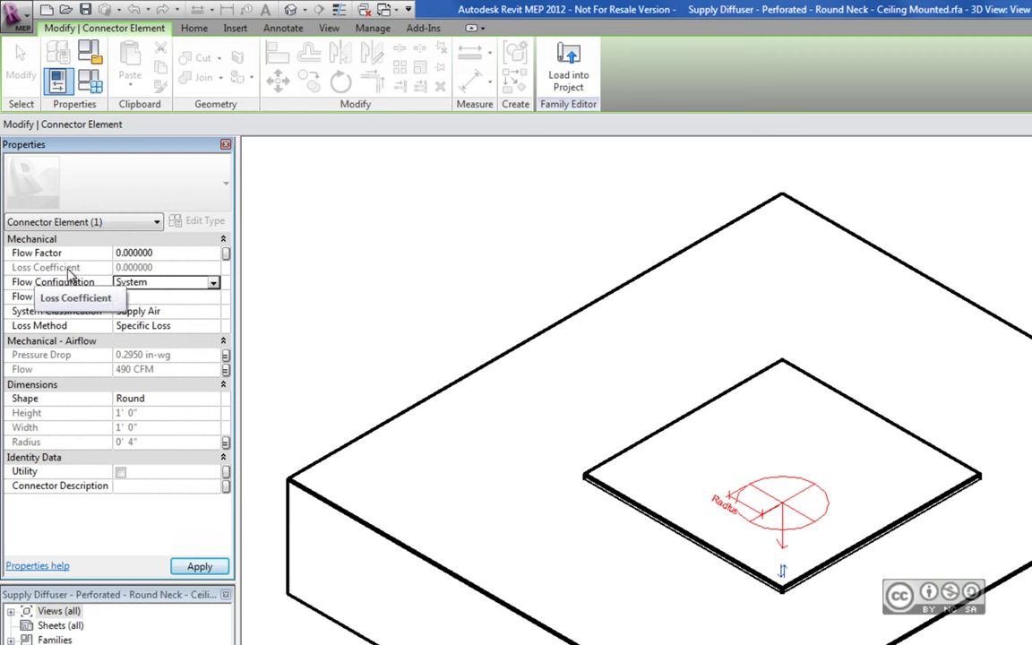
left_click(213, 326)
left_click(213, 326)
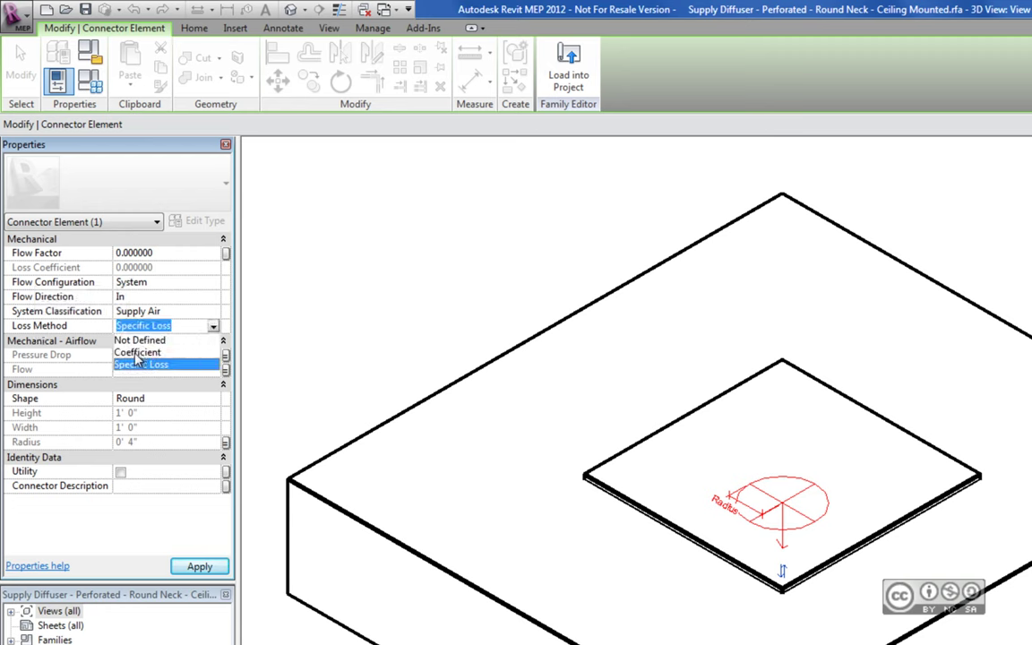
left_click(135, 352)
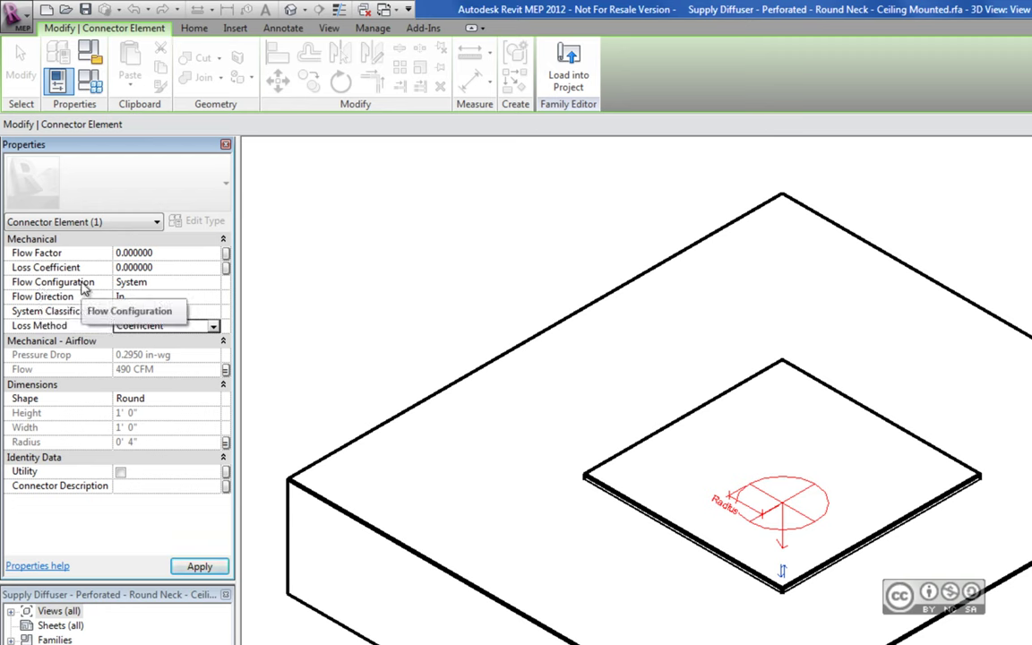
left_click(83, 285)
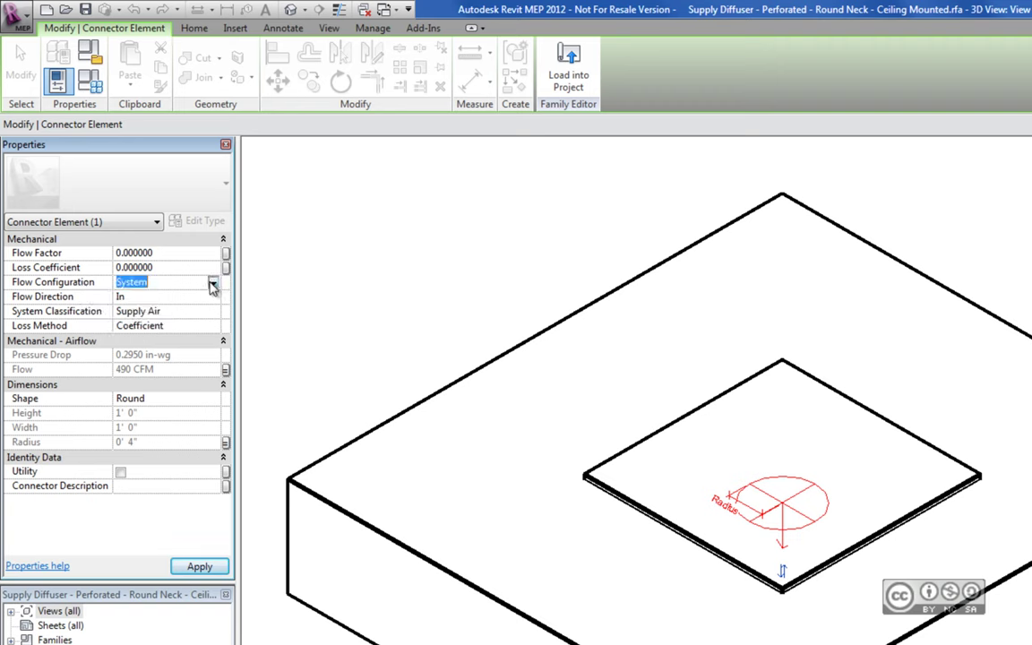
left_click(213, 284)
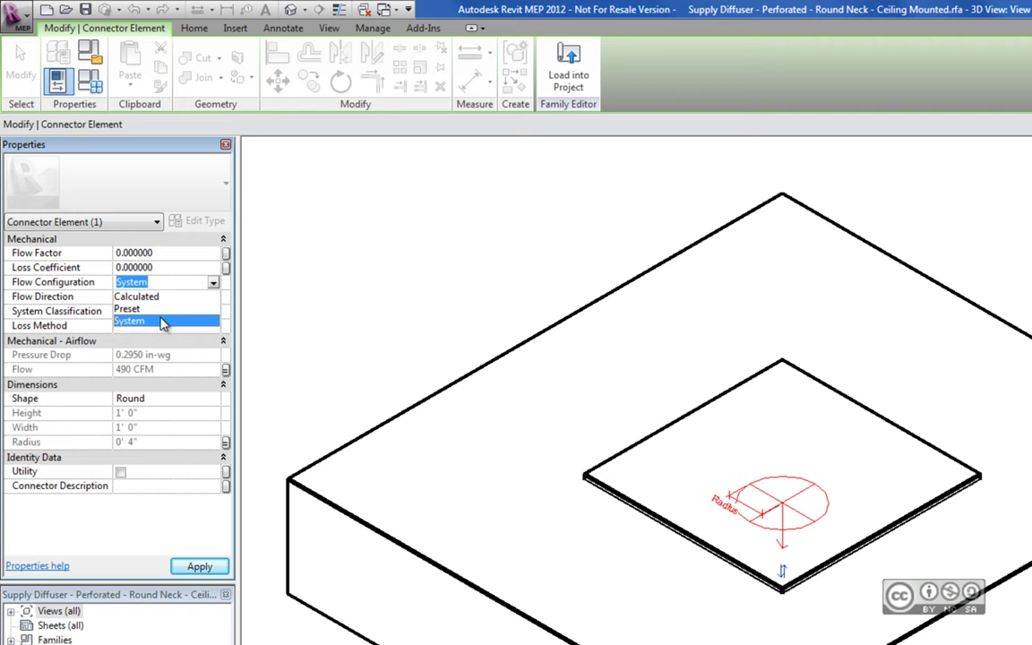
left_click(164, 321)
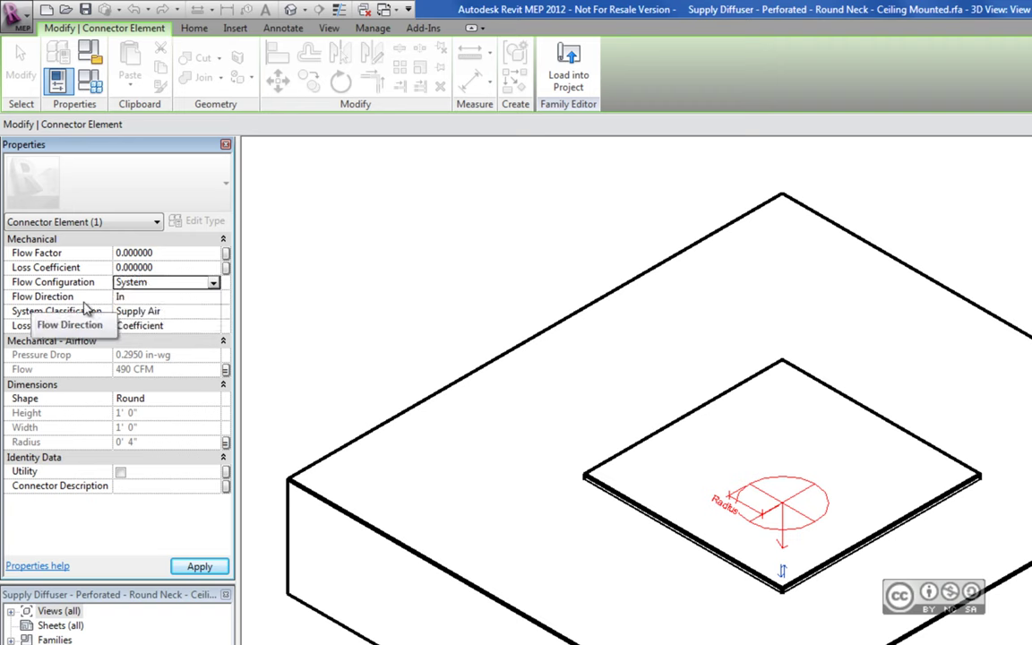
left_click(212, 296)
left_click(213, 297)
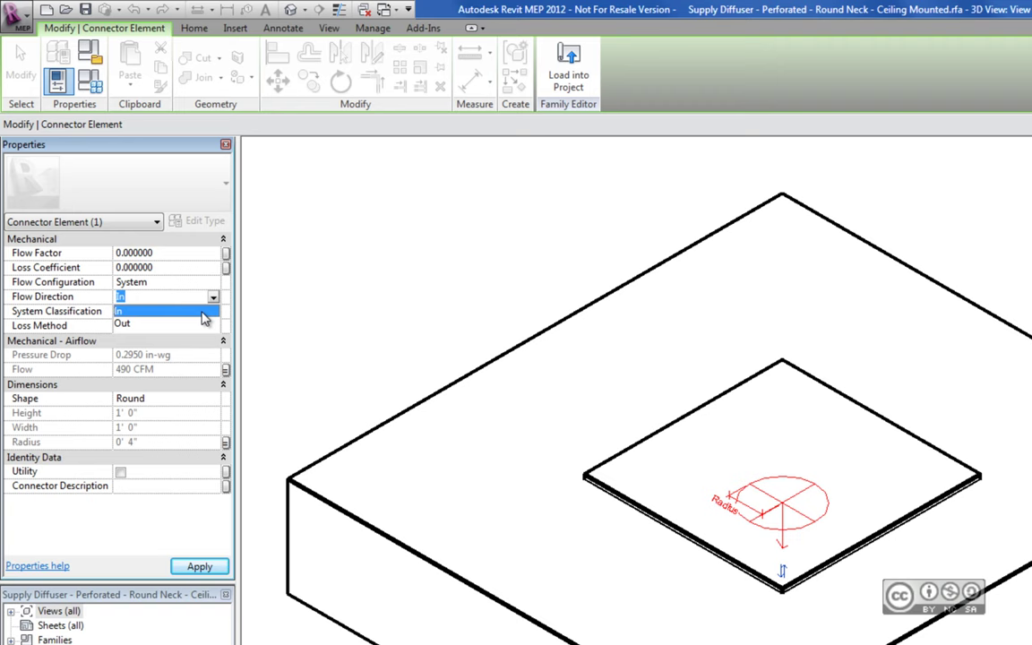
left_click(206, 316)
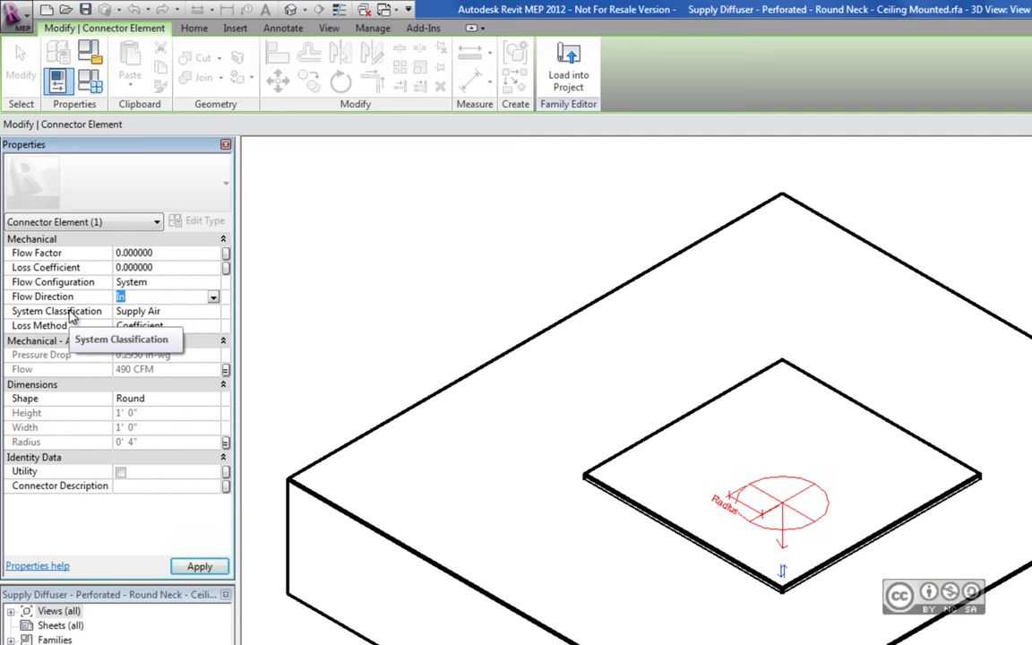
left_click(213, 311)
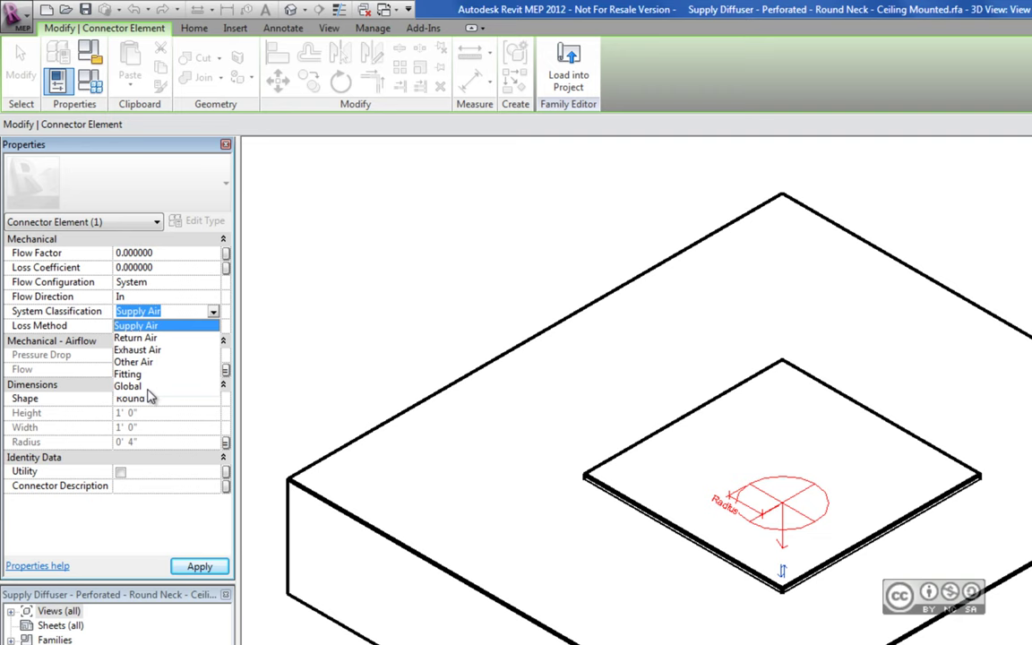
key("Escape")
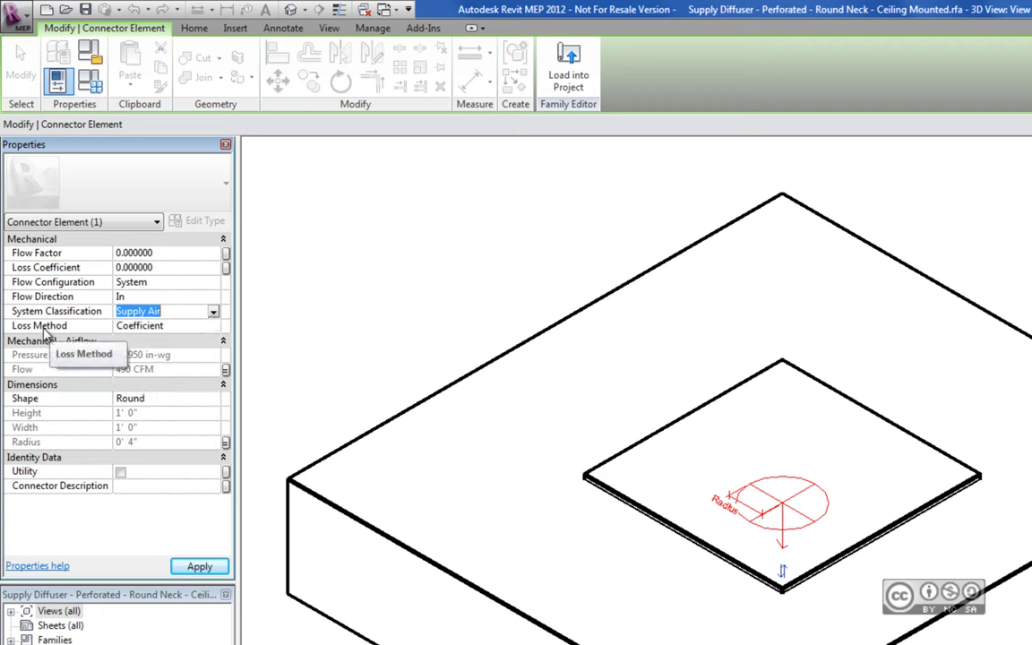
left_click(213, 327)
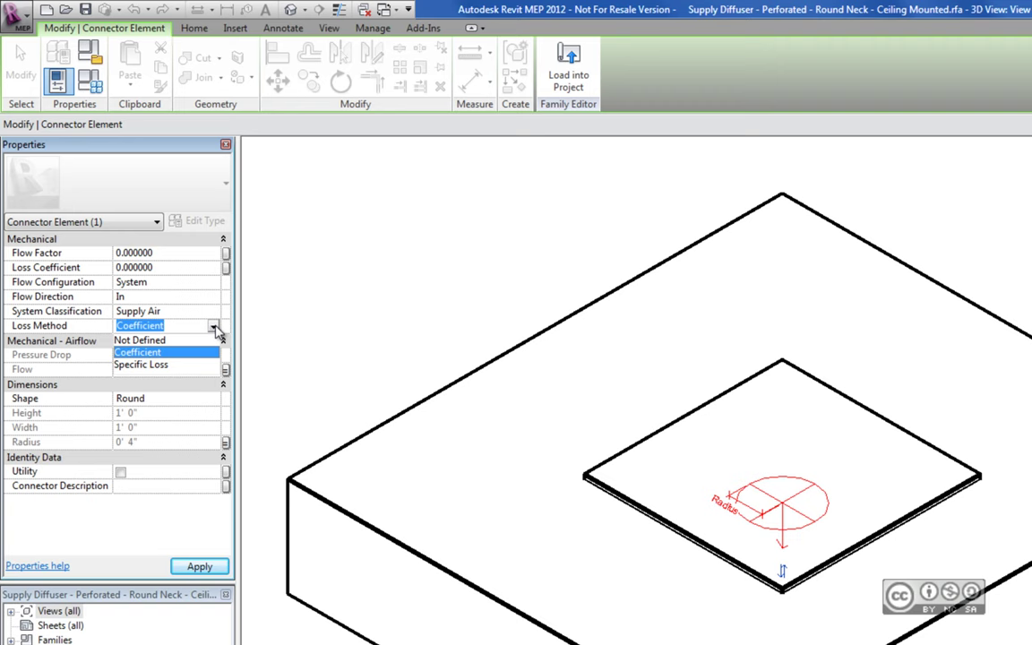
left_click(139, 352)
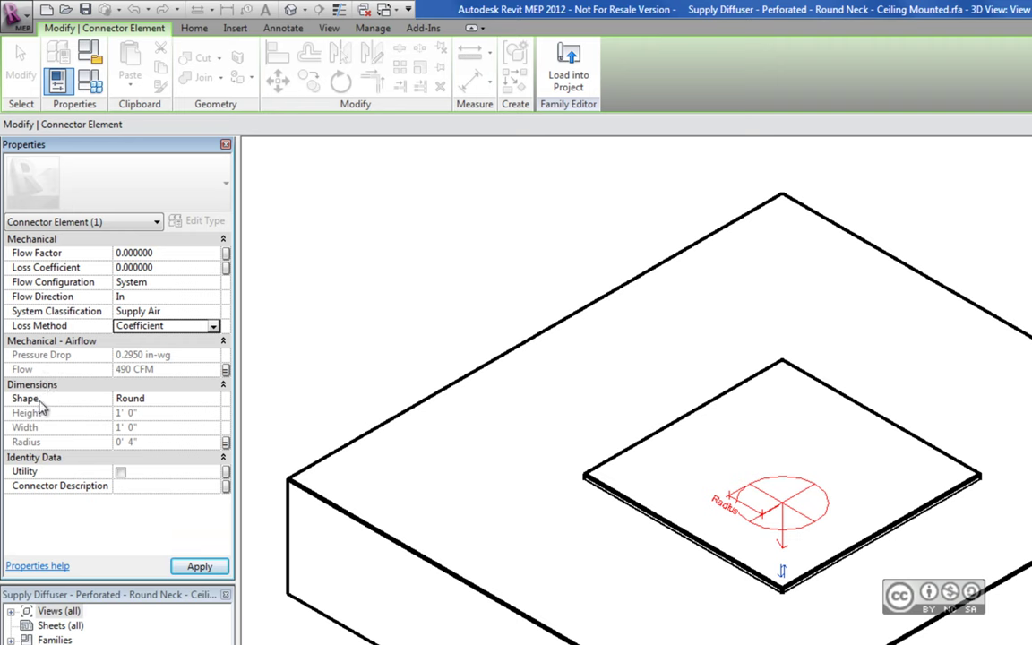
Confirm the connector's Shape stays Round in the Properties dropdown.
left_click(213, 400)
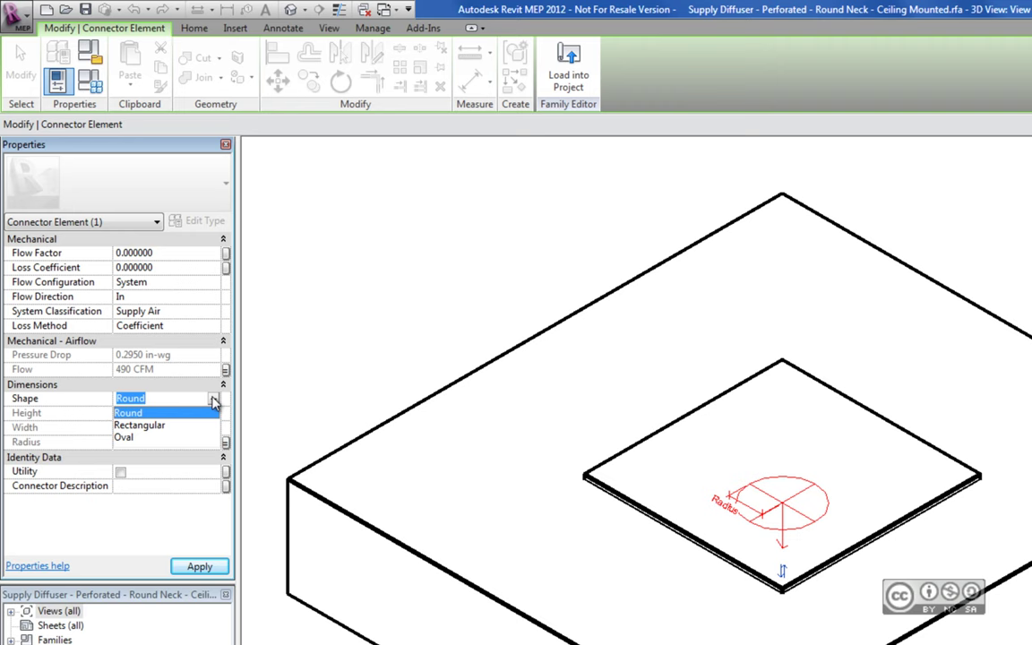
left_click(130, 413)
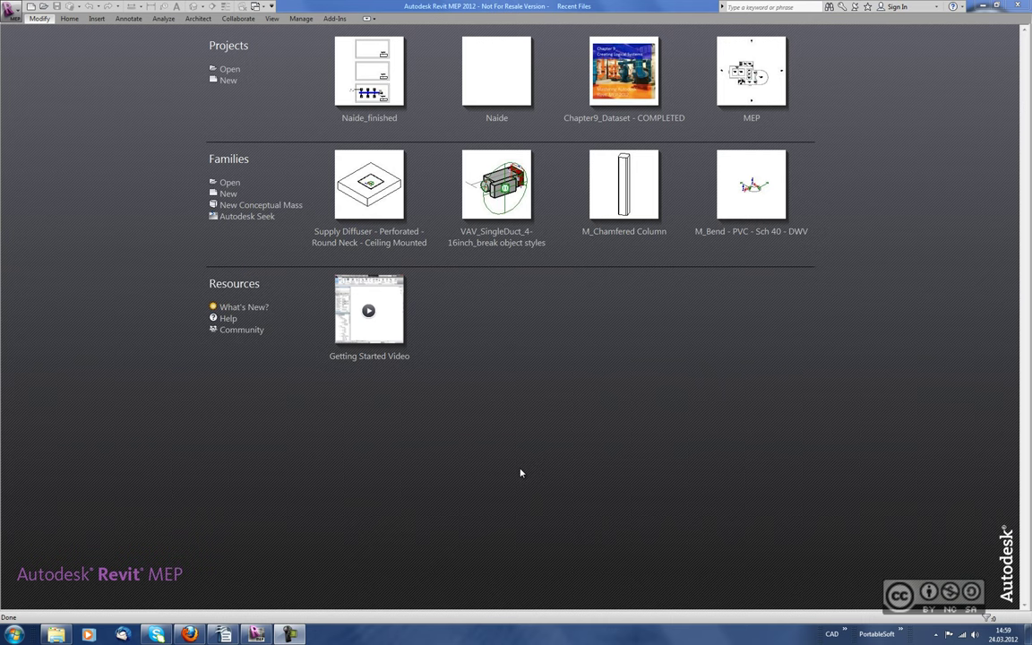
Open the Naide project and load the perforated round-neck supply diffuser family.
left_click(488, 76)
left_click(97, 19)
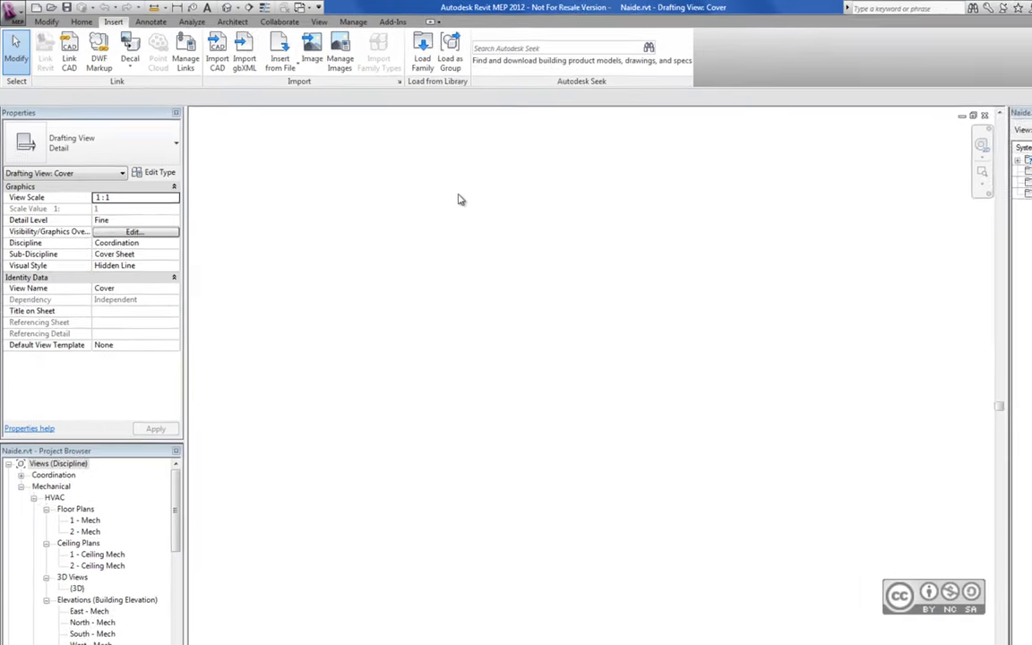
left_click(441, 55)
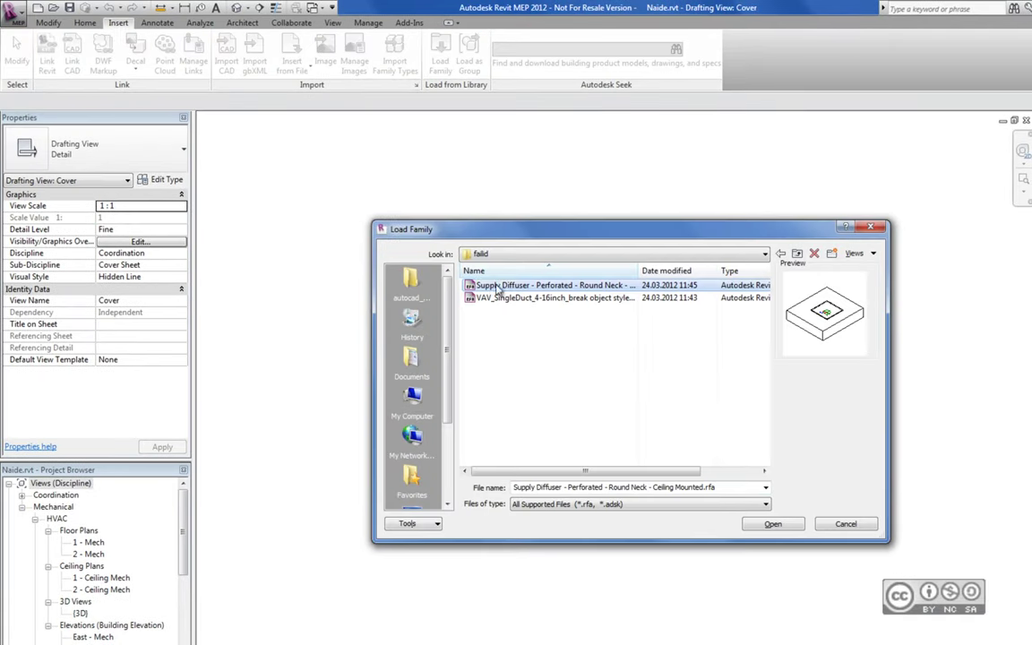
left_click(772, 524)
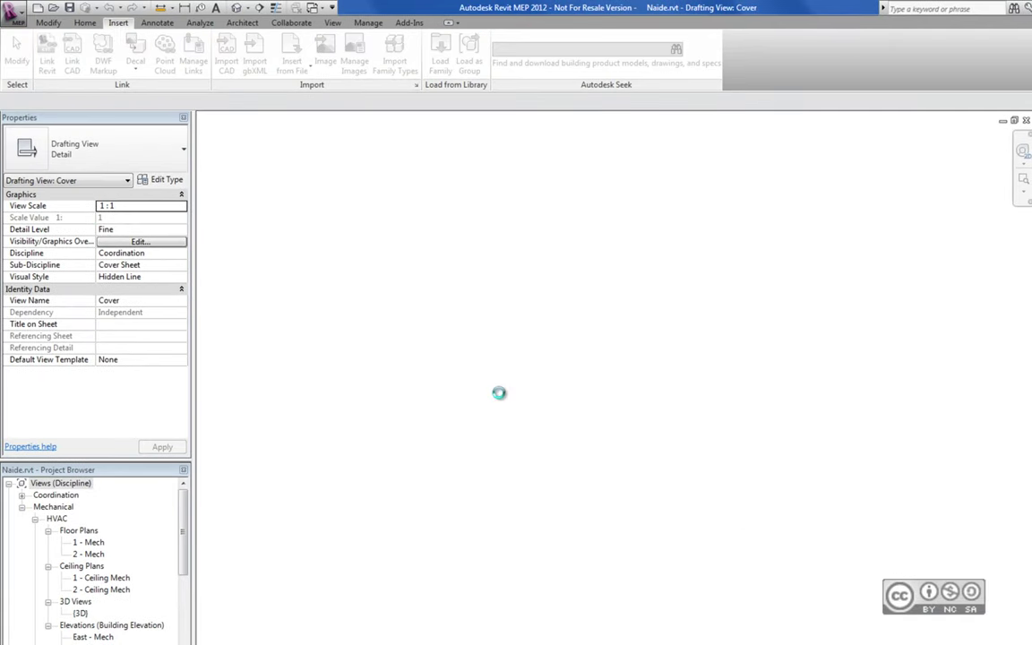
Load the VAV single-duct family, overwriting the existing version, and open the 1 - Ceiling Mech plan.
left_click(441, 68)
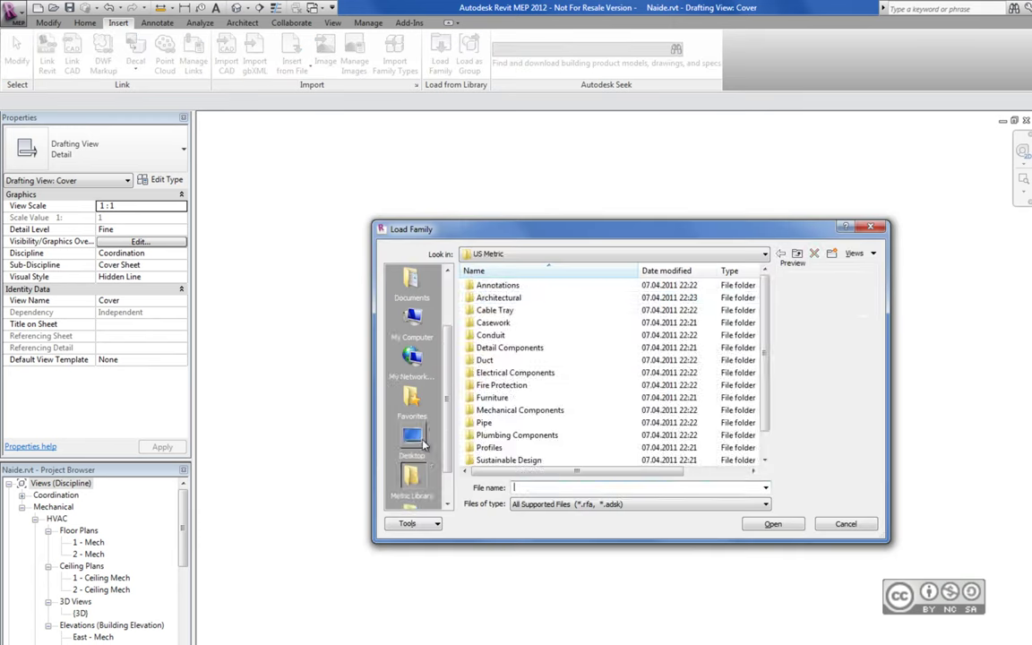
left_click(776, 524)
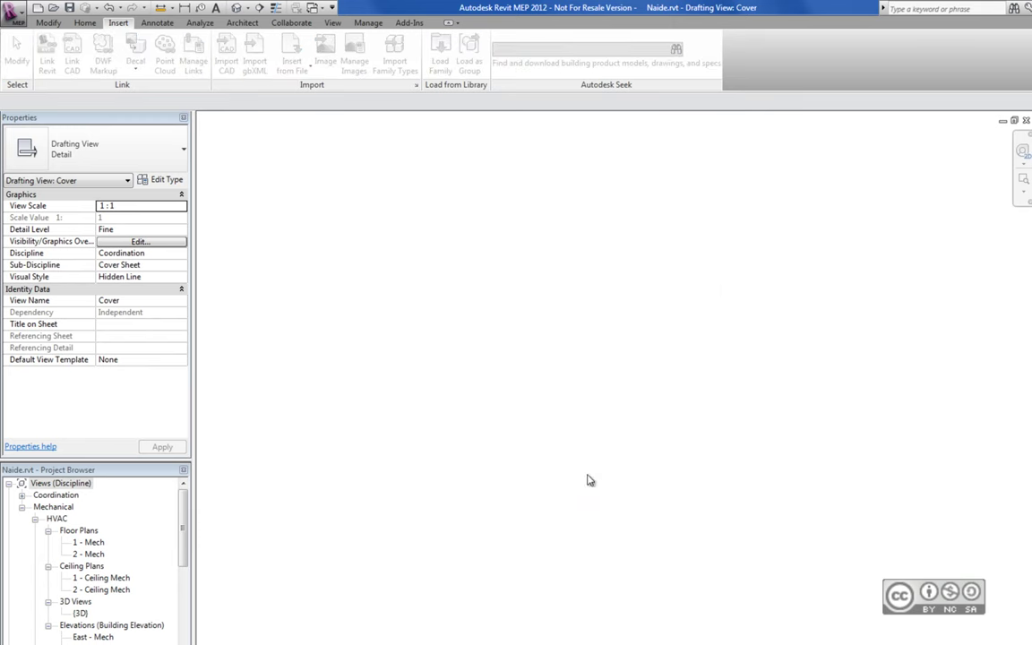
left_click(584, 366)
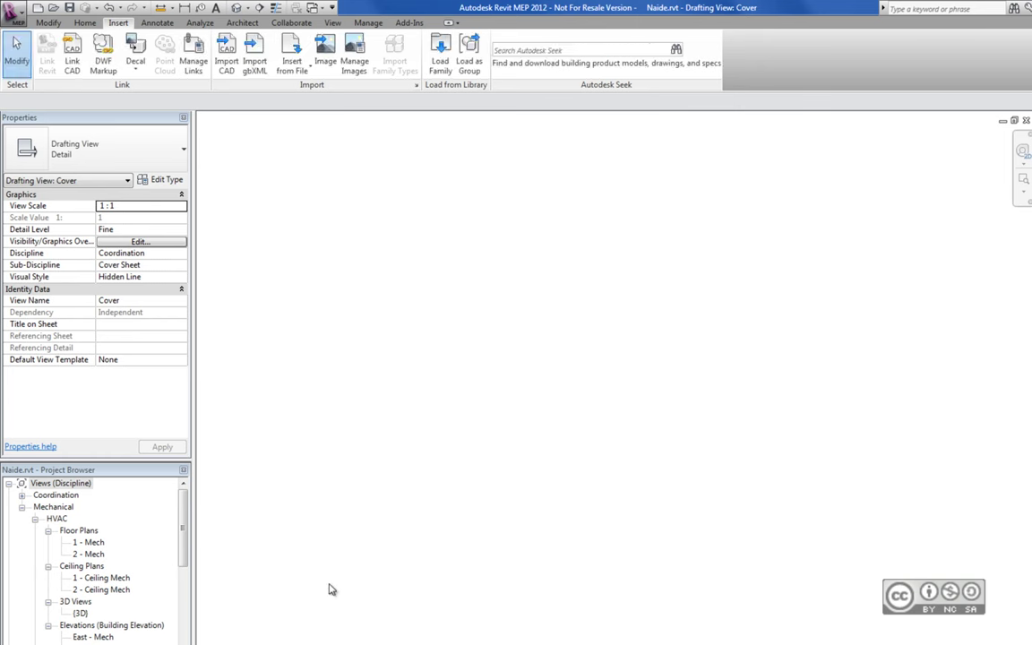
double_click(115, 579)
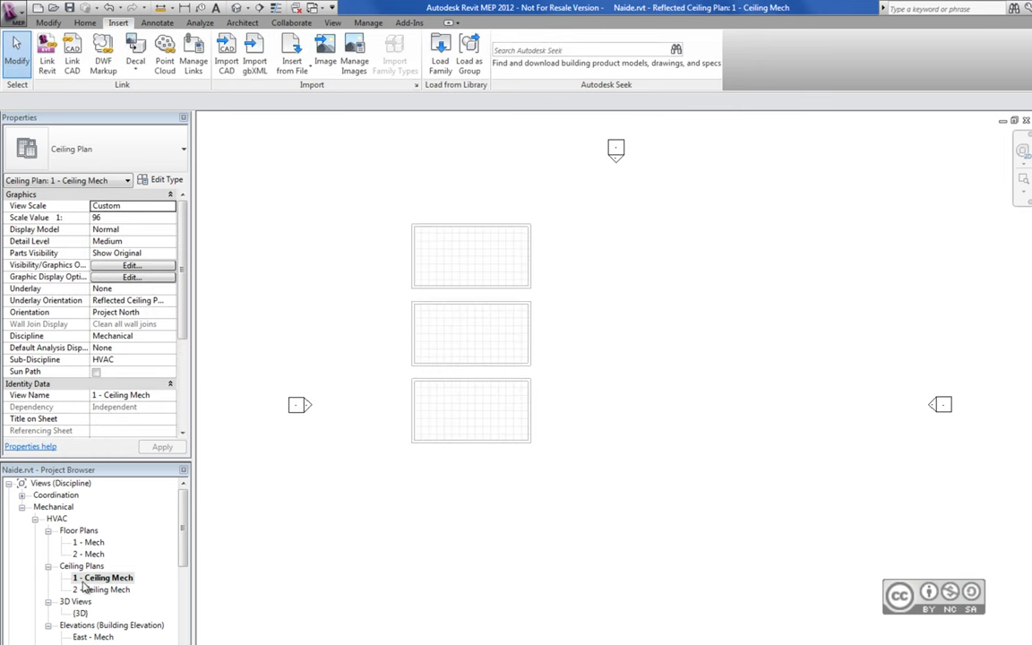
Place six 24x24x8 In Neck perforated diffusers in two rows of three using Place on Face.
middle_click_drag(352, 376, 687, 443)
scroll(687, 443, "up", 3)
scroll(686, 442, "up", 3)
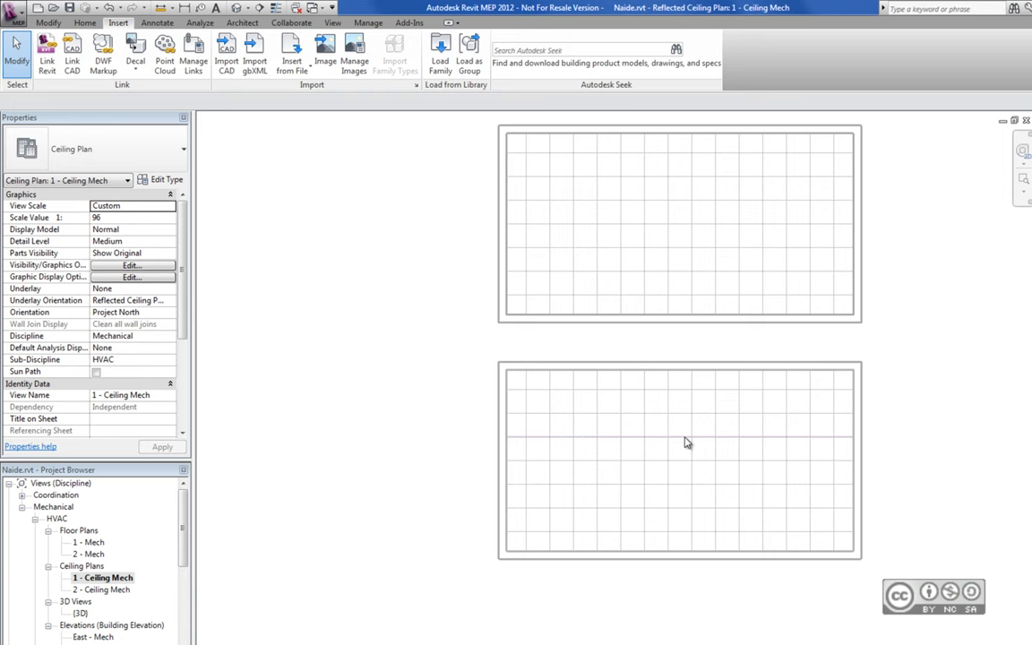
left_click(85, 23)
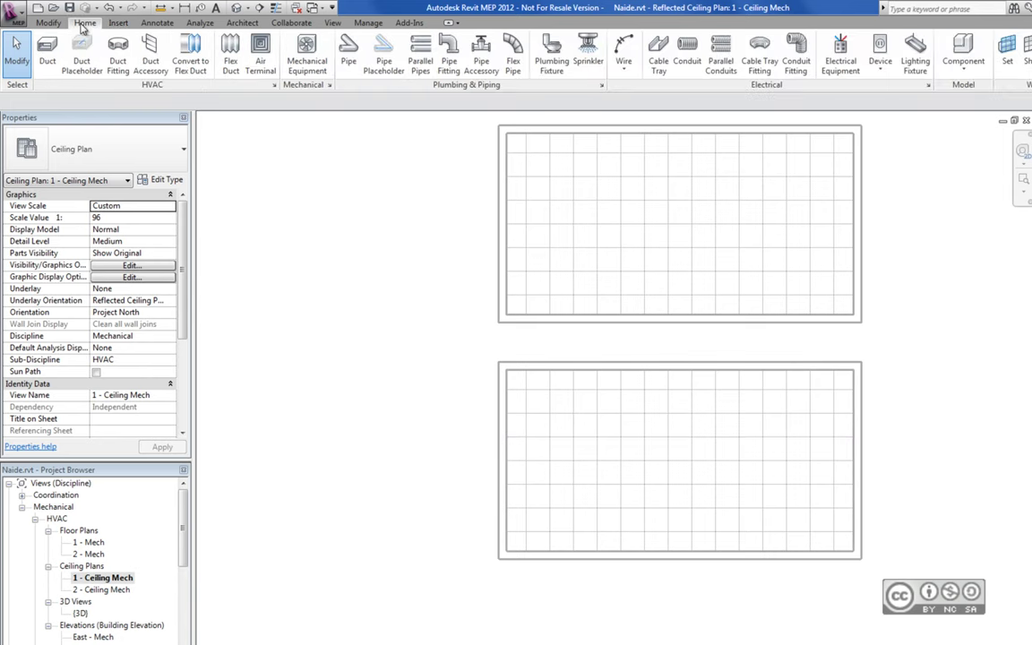
left_click(260, 52)
left_click(179, 155)
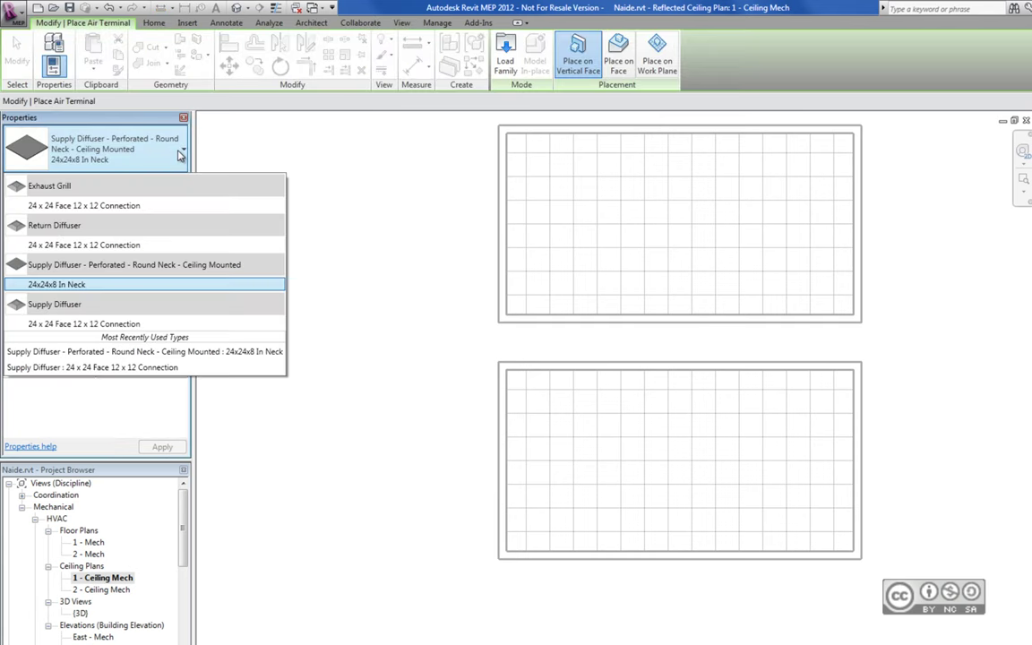
left_click(67, 288)
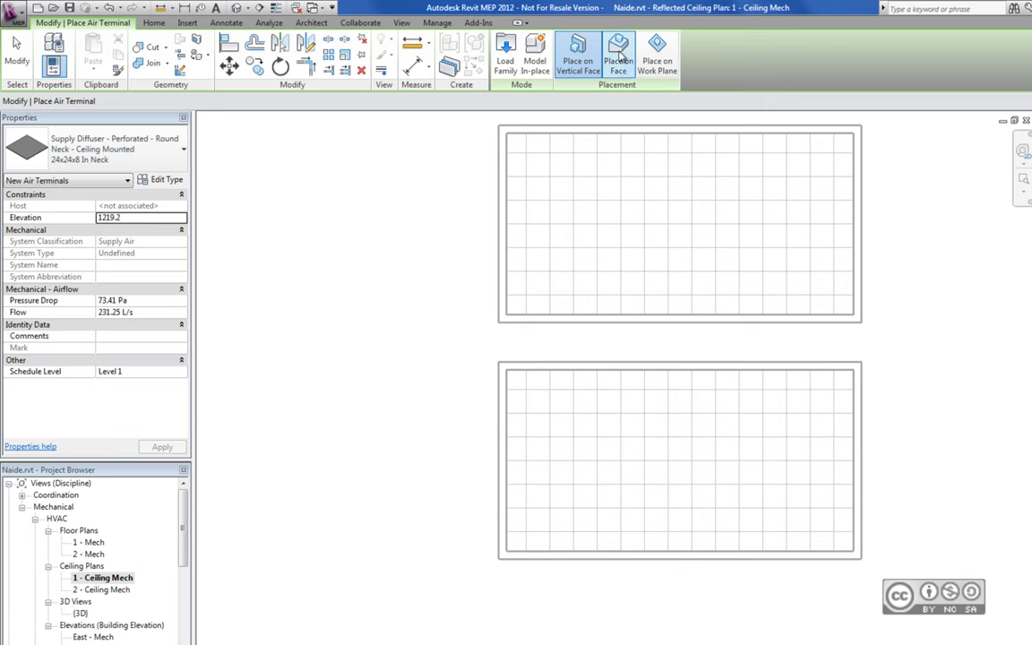
left_click(618, 53)
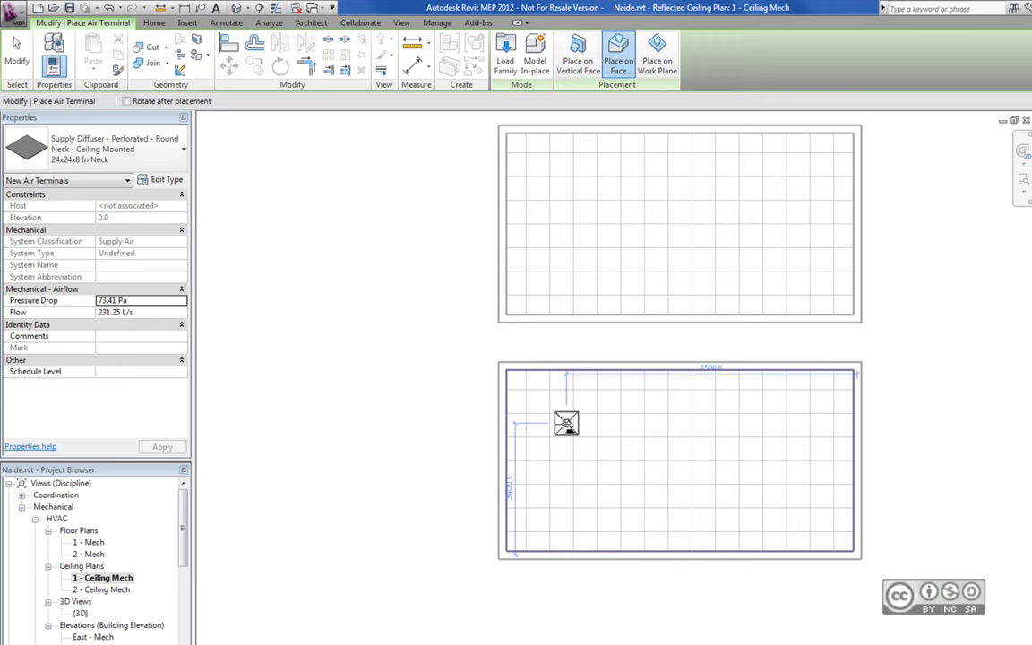
key("Escape")
key("Escape")
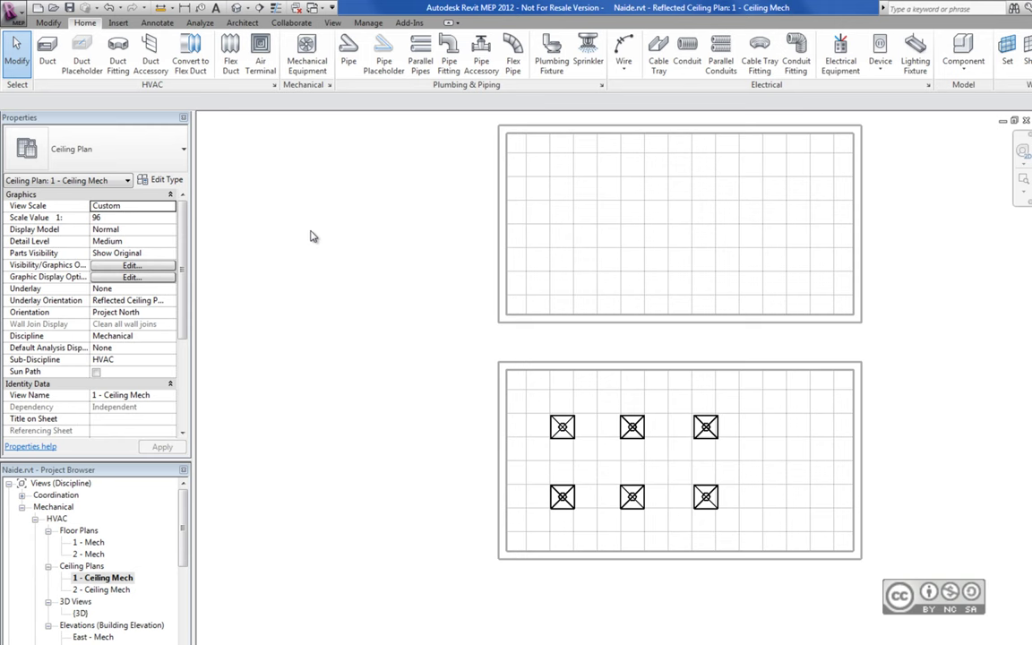
Place a rotated VAV_SingleDuct_4-16inch_break unit at 3000 offset right of the diffusers.
left_click(306, 49)
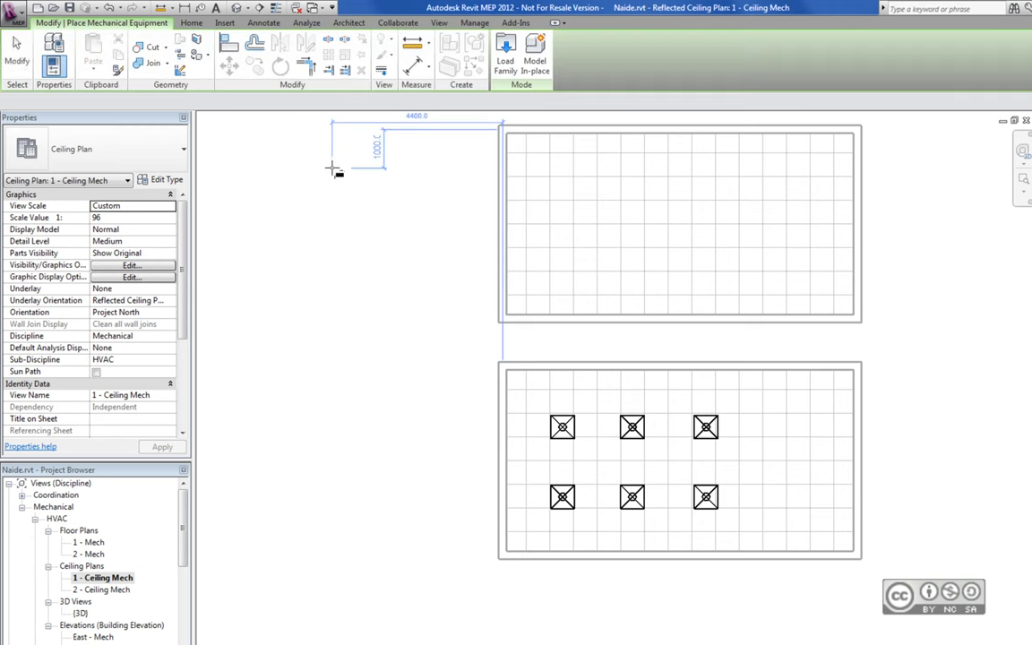
left_click(108, 151)
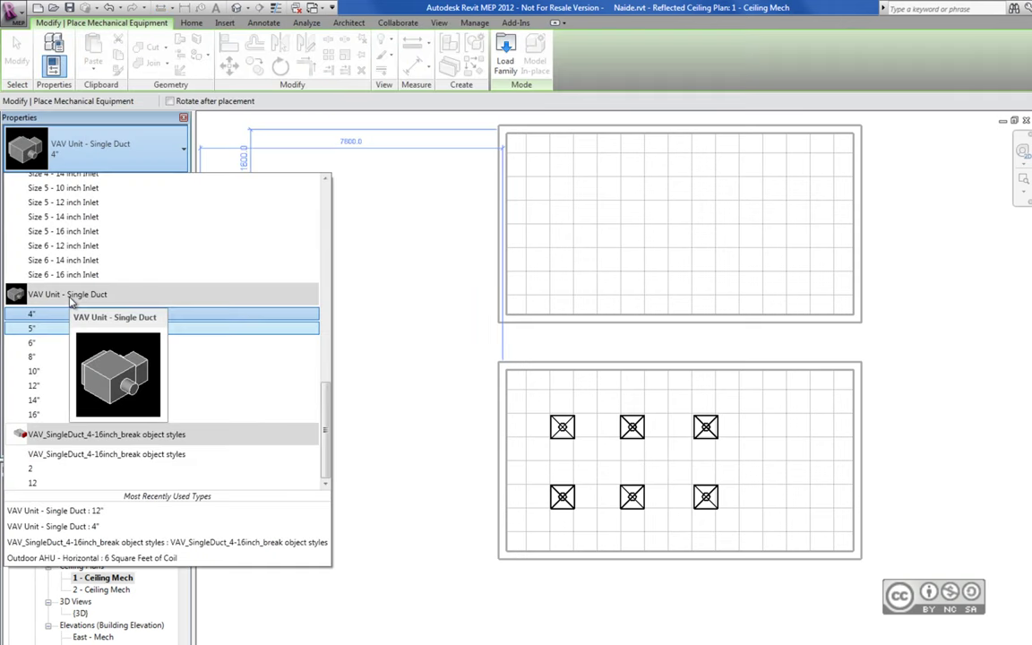
left_click(109, 455)
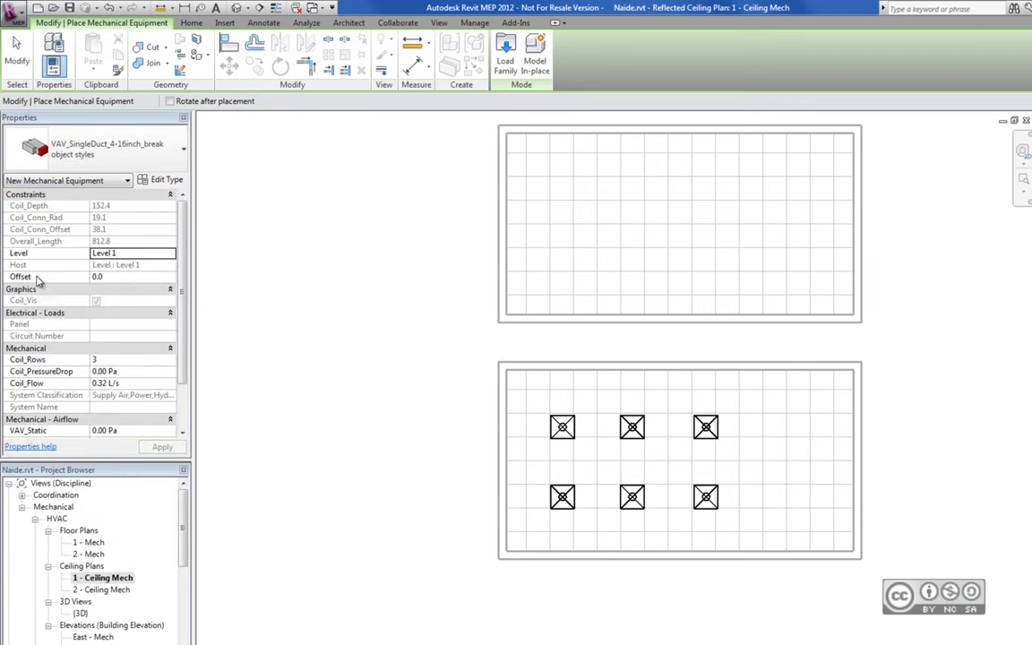
left_click(123, 275)
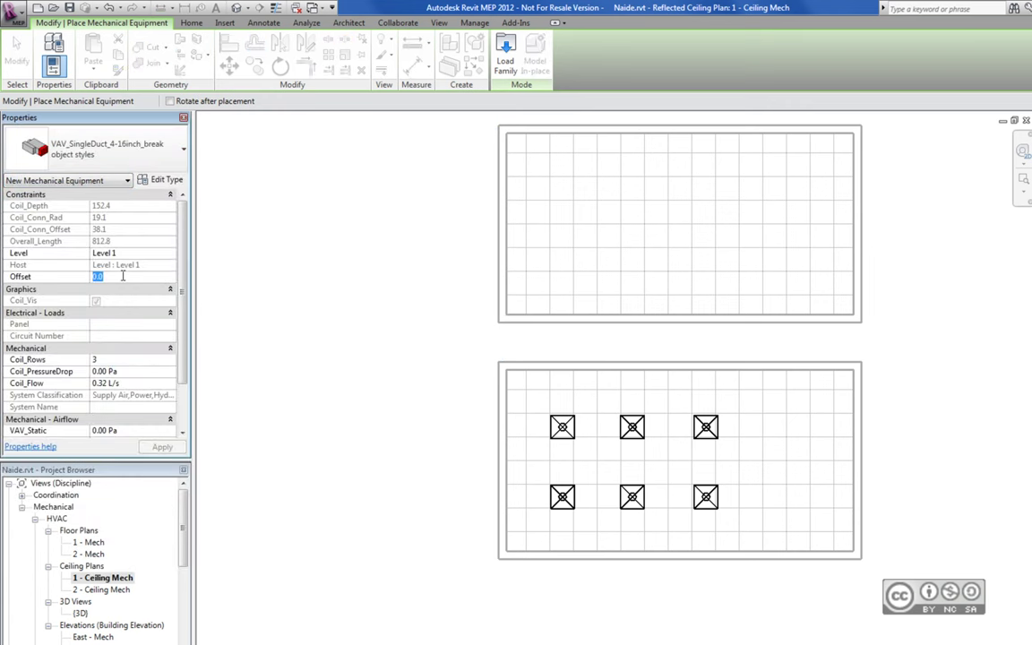
type("3000")
key("Return")
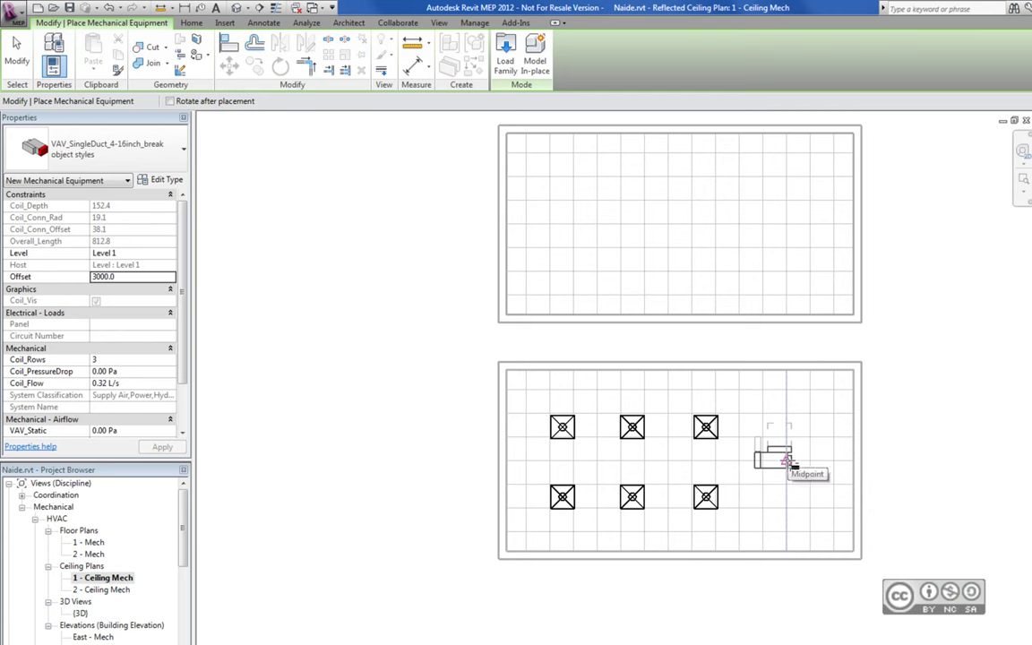
key("space")
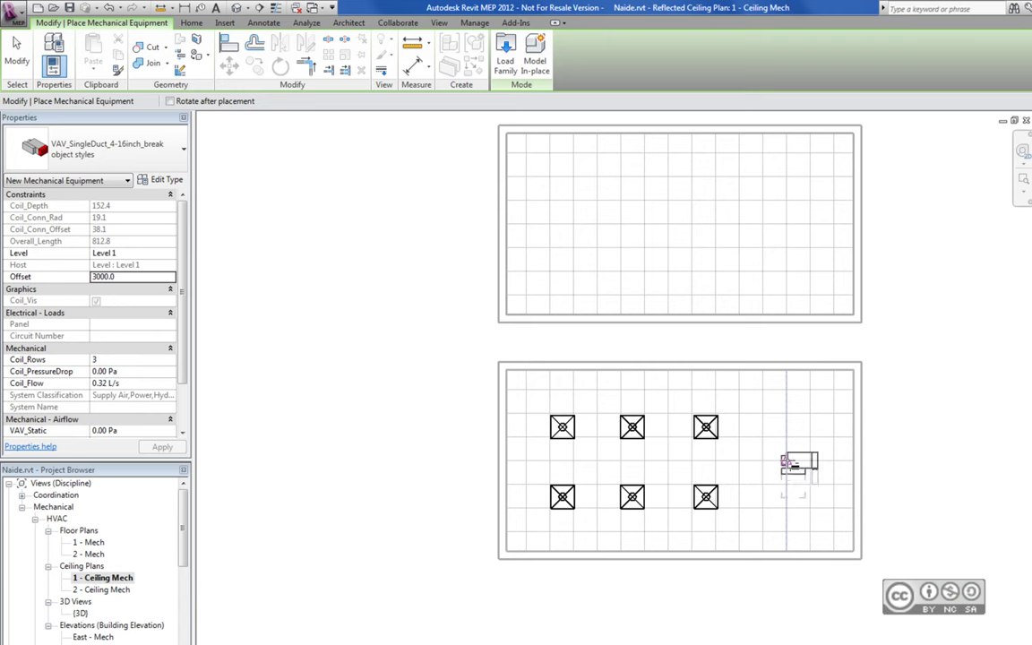
key("space")
key("space")
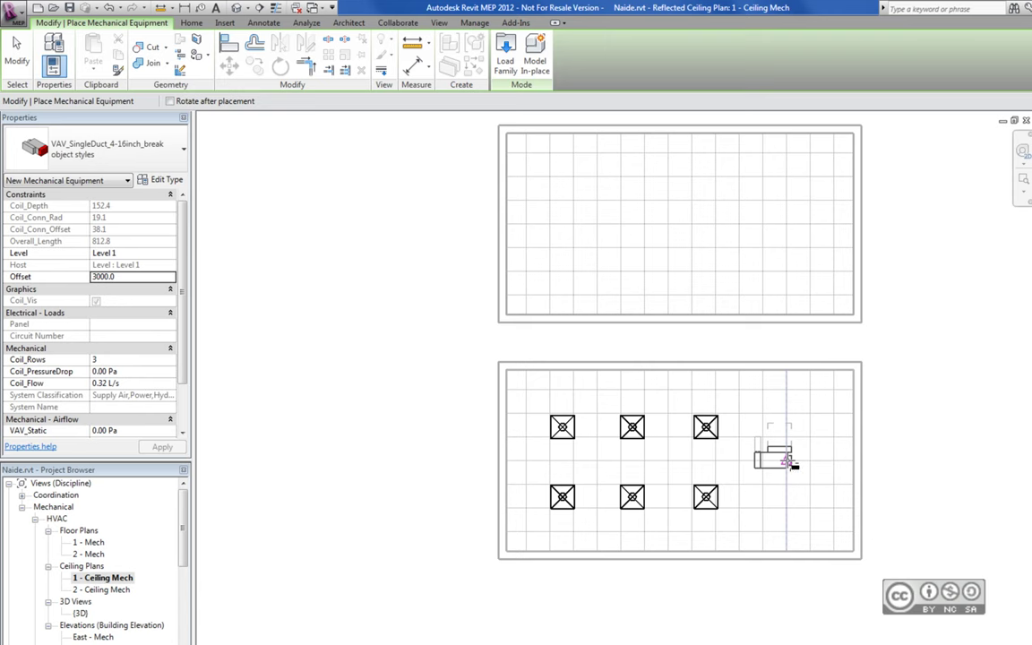
left_click(787, 462)
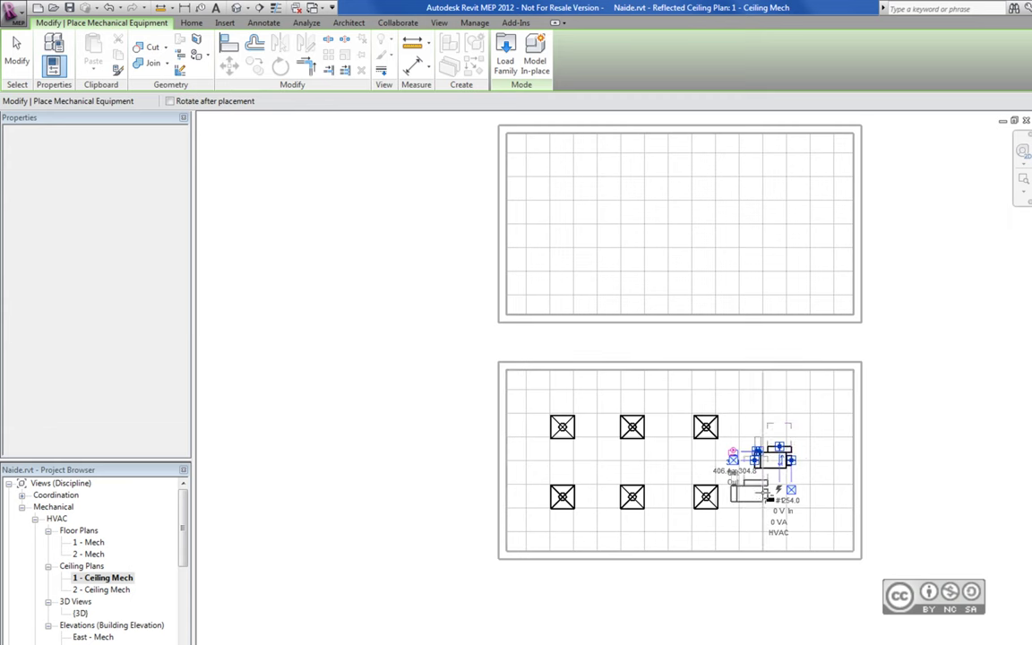
key("Escape")
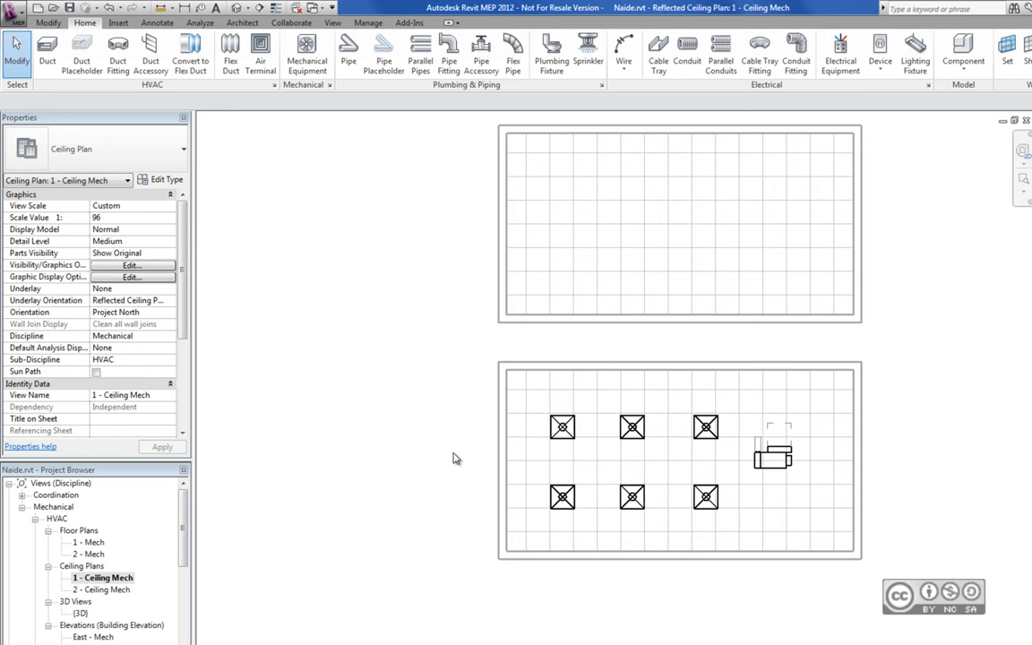
From the top-left diffuser, create the Supply Air duct system 'Mechanical Supply Air 1'.
left_click(561, 434)
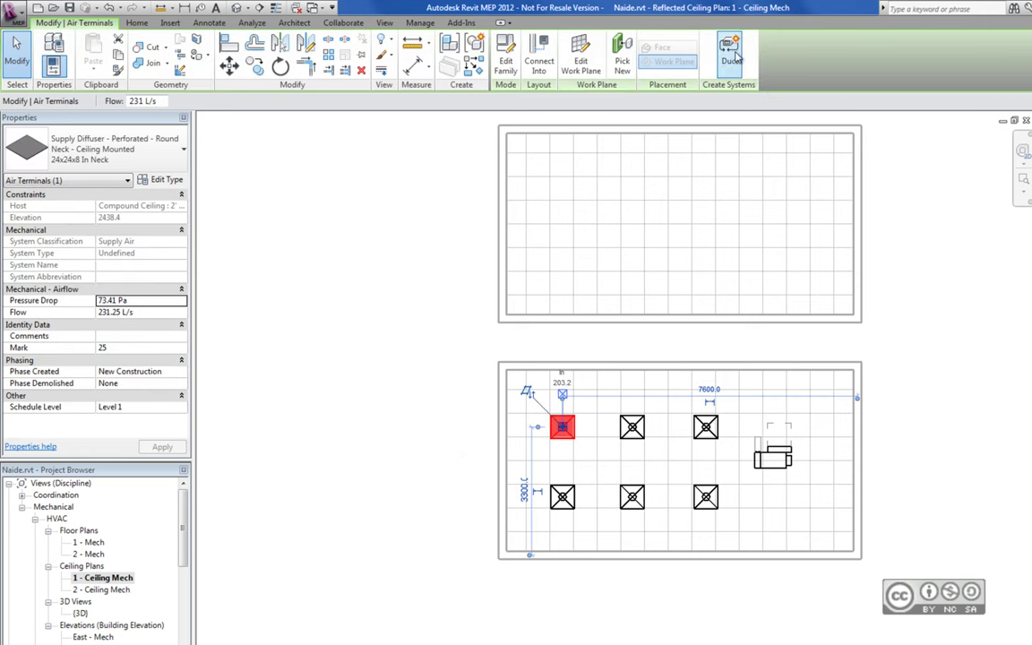
left_click(730, 55)
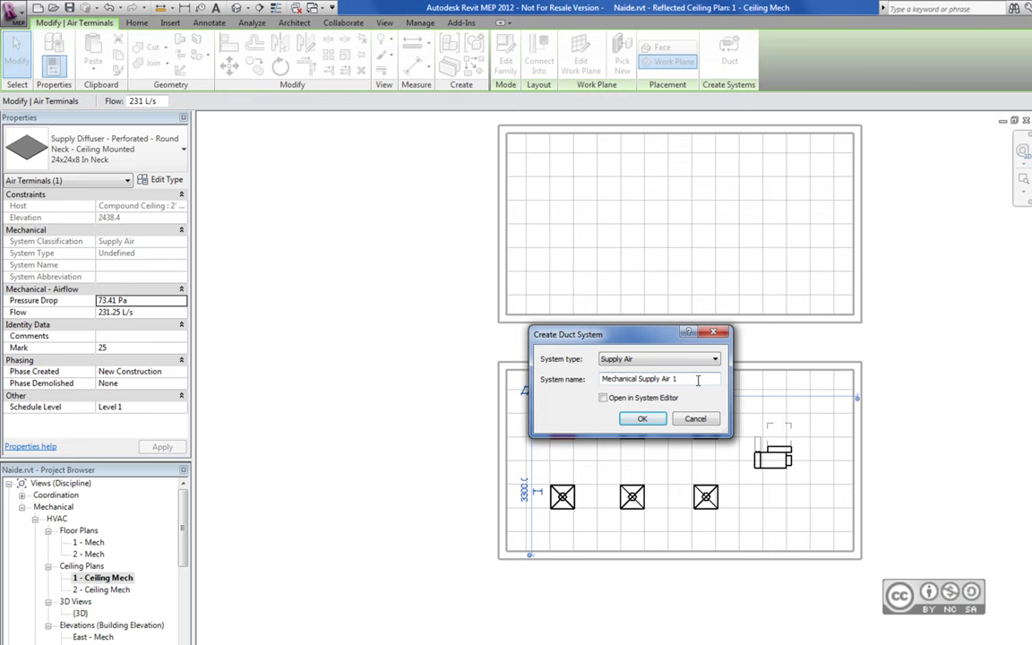
left_click(641, 418)
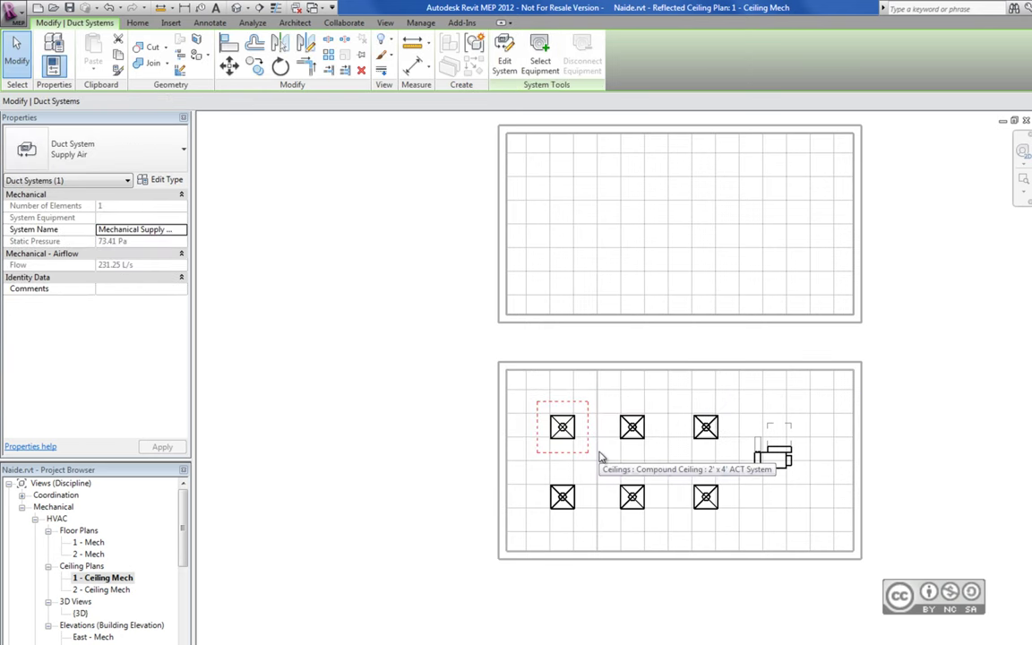
Add the other diffusers to Mechanical Supply Air 1 and assign the VAV unit as its equipment.
left_click(504, 61)
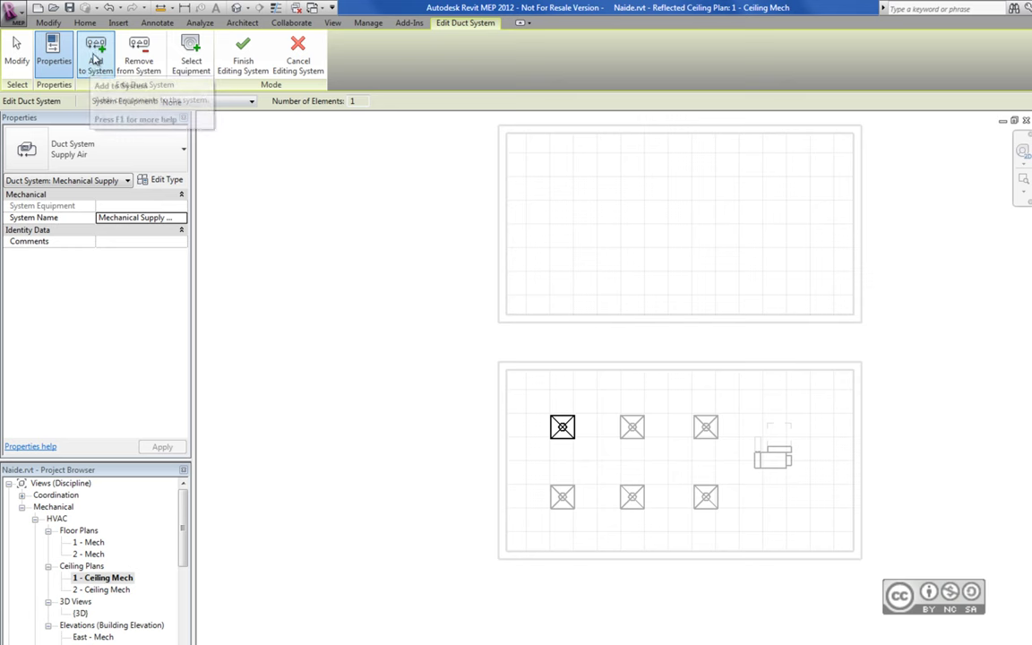
left_click(95, 60)
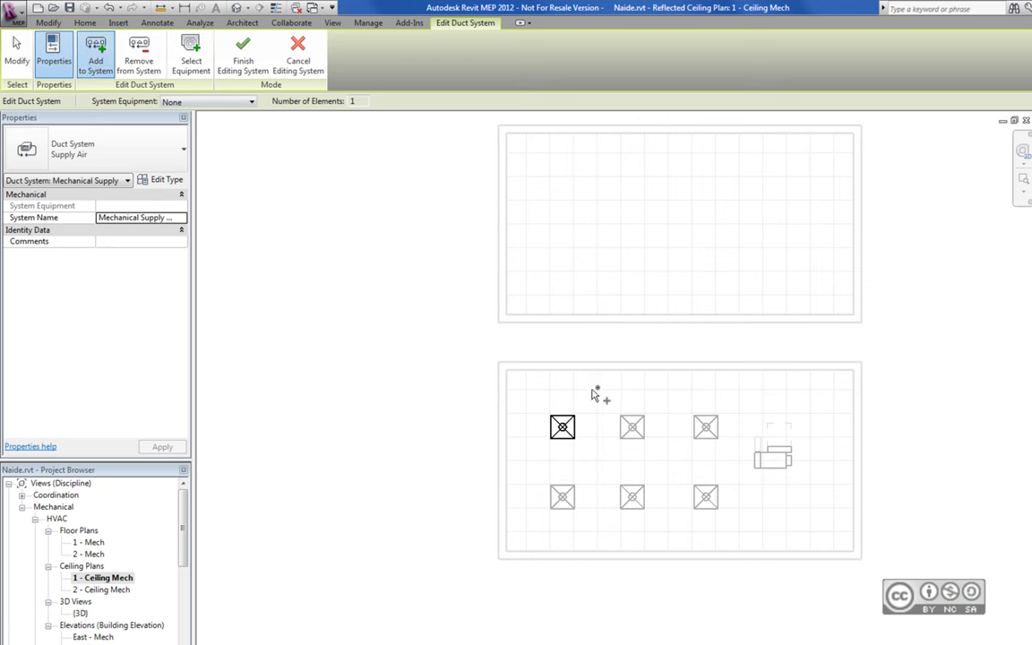
left_click(643, 428)
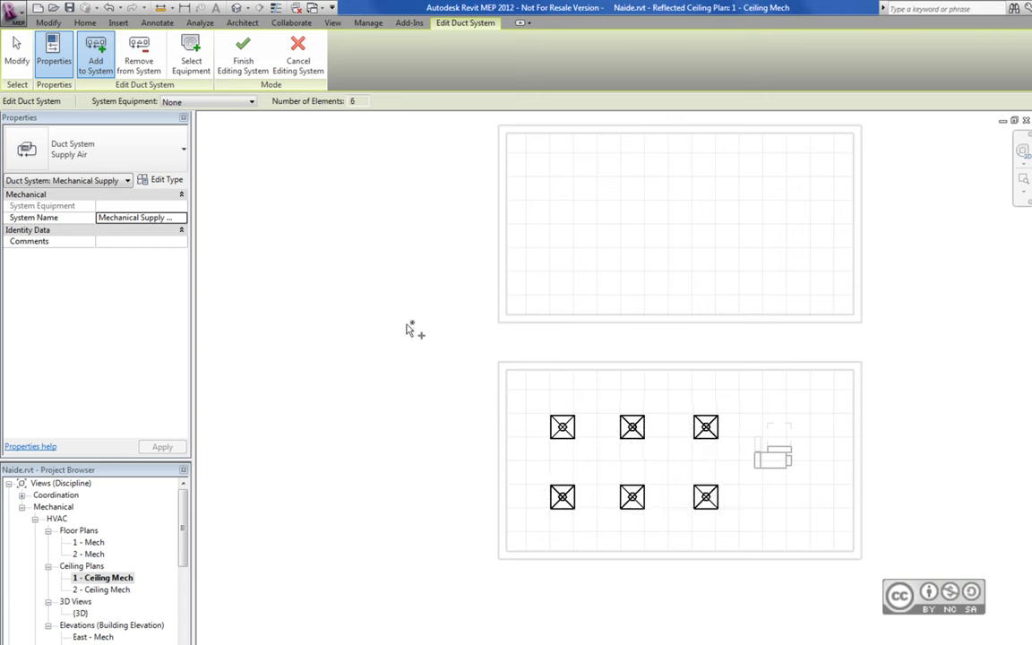
left_click(191, 61)
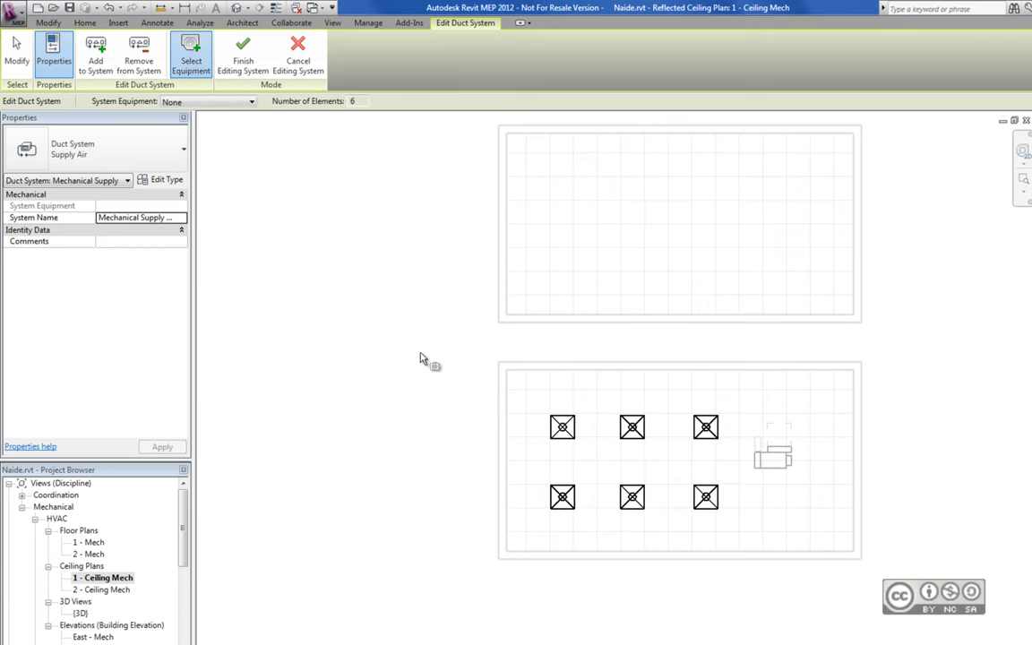
left_click(770, 459)
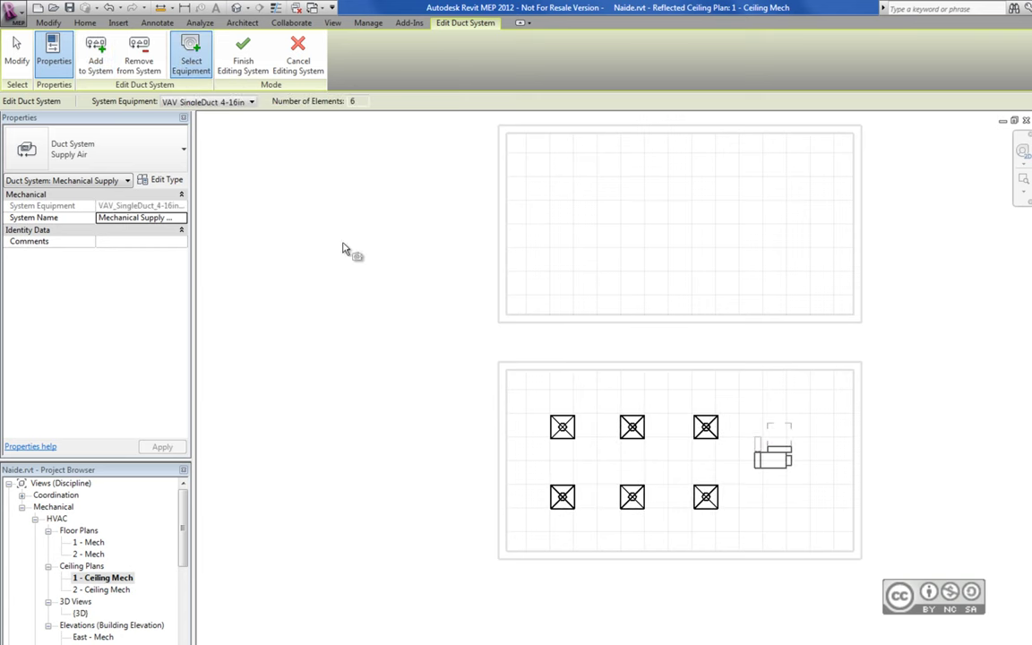
left_click(243, 55)
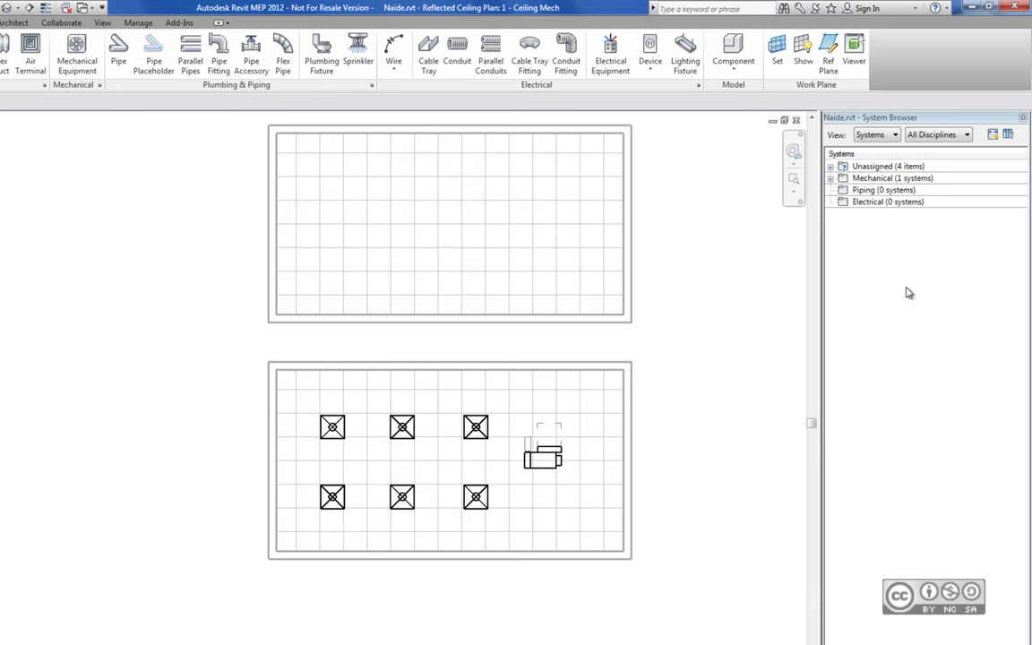
Expand the Mechanical systems in the System Browser and locate a supply diffuser on the plan.
left_click(831, 179)
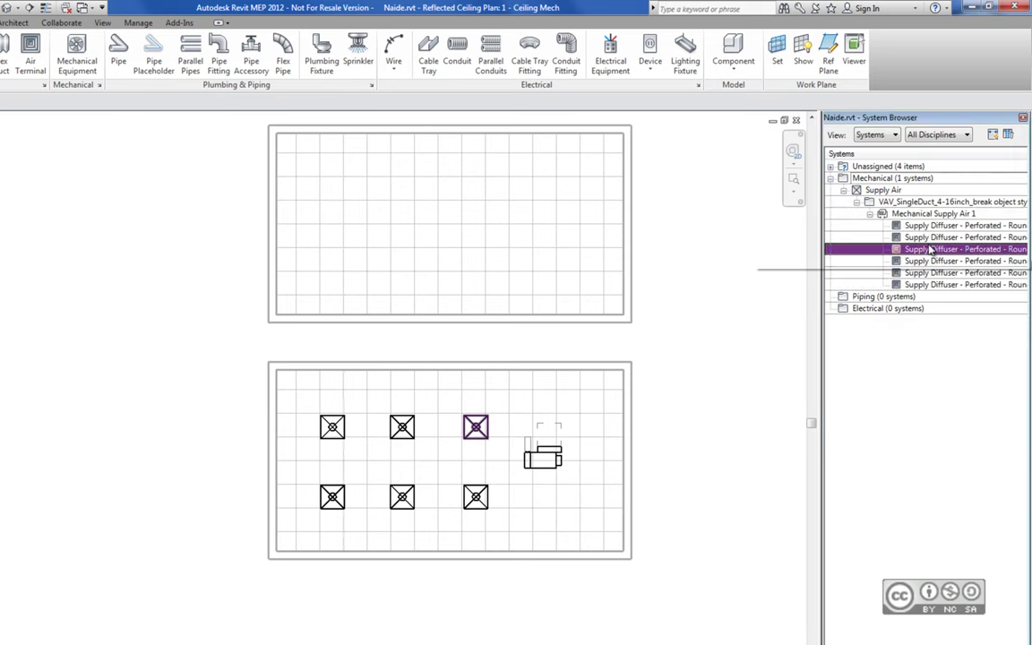
left_click(926, 249)
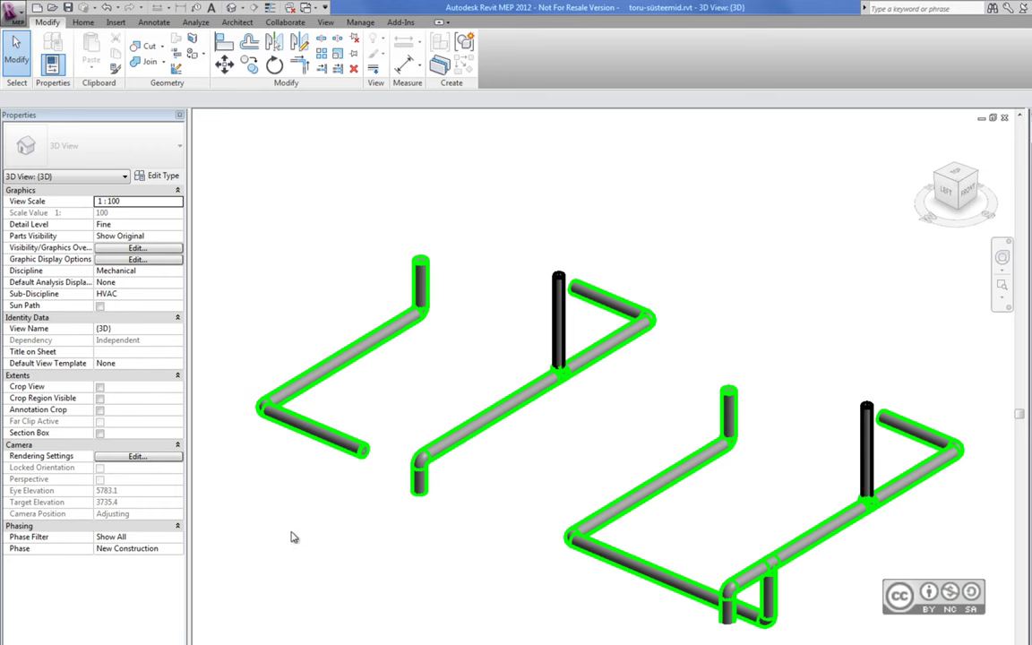
Select the left, Sanitary 2, Vent 1 and Vent 2 pipe systems to check their names.
left_click(359, 347)
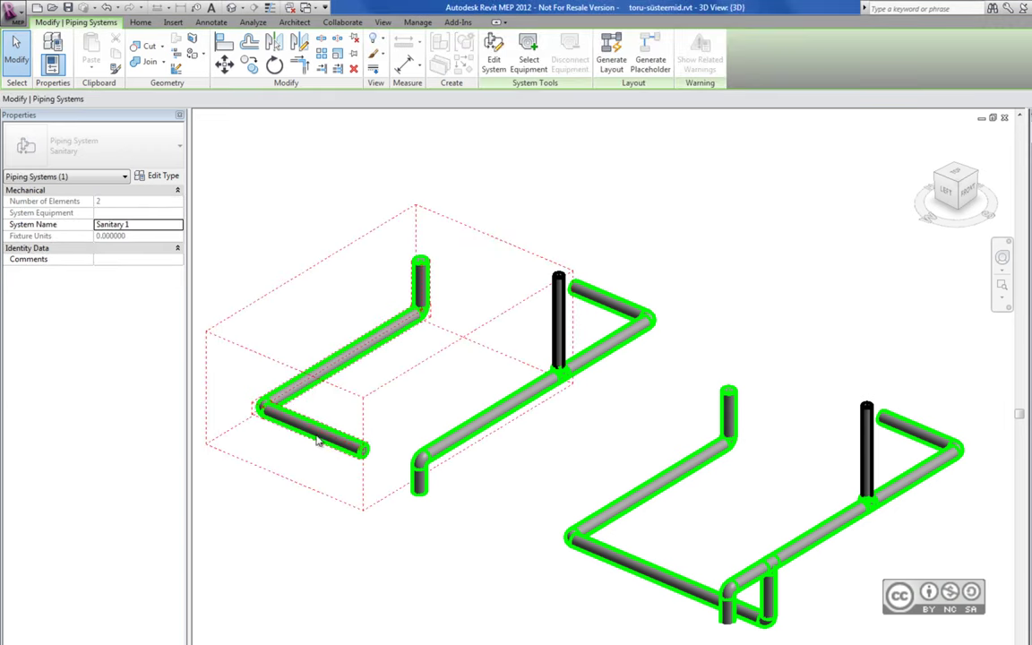
left_click(549, 381)
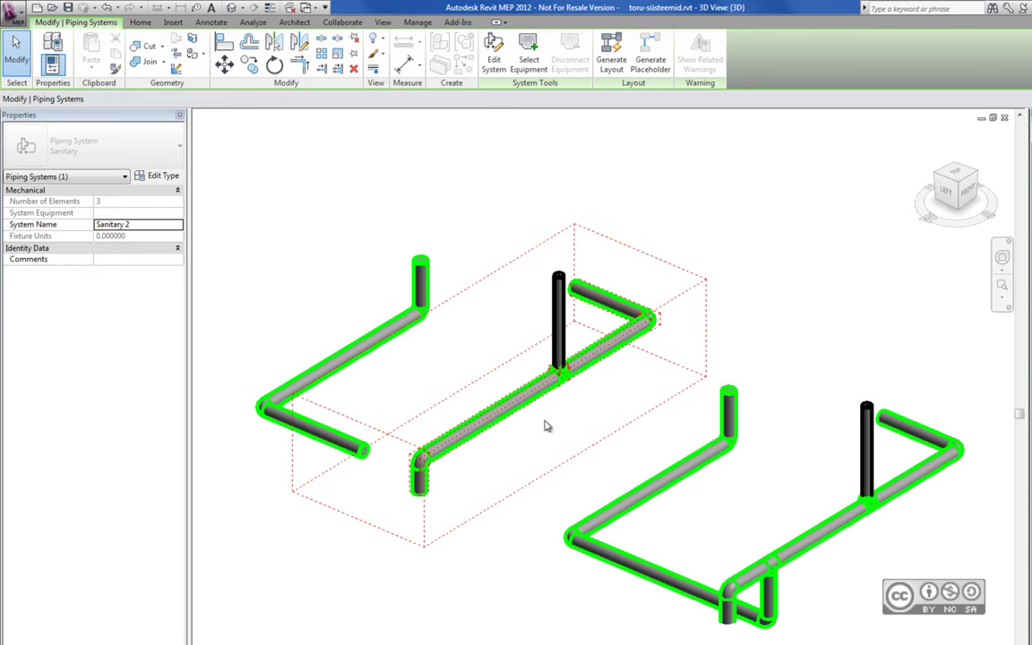
left_click(866, 448)
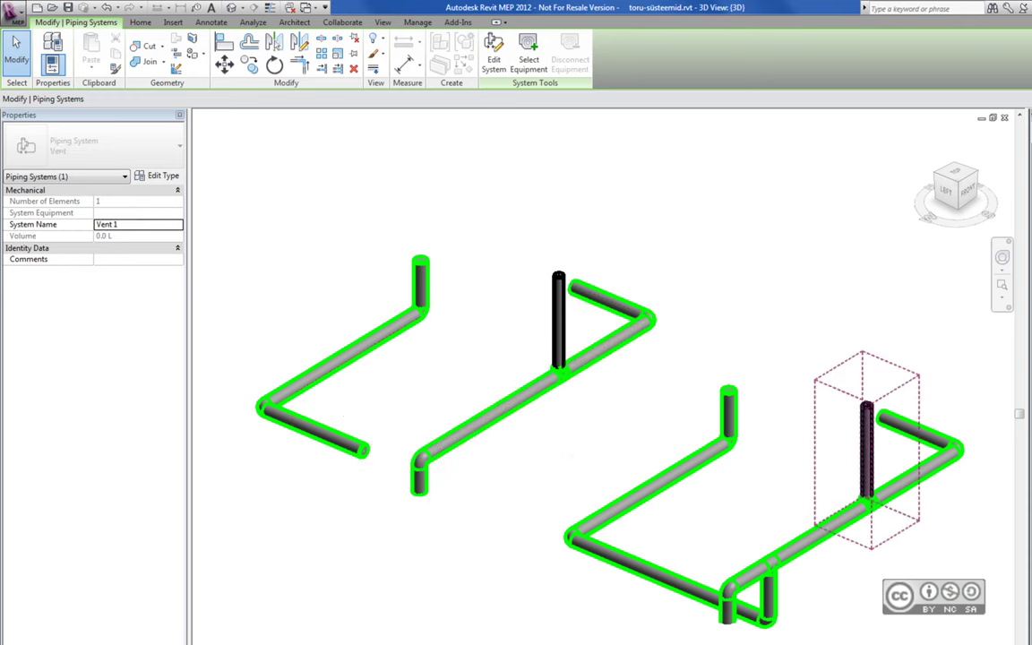
left_click(557, 323)
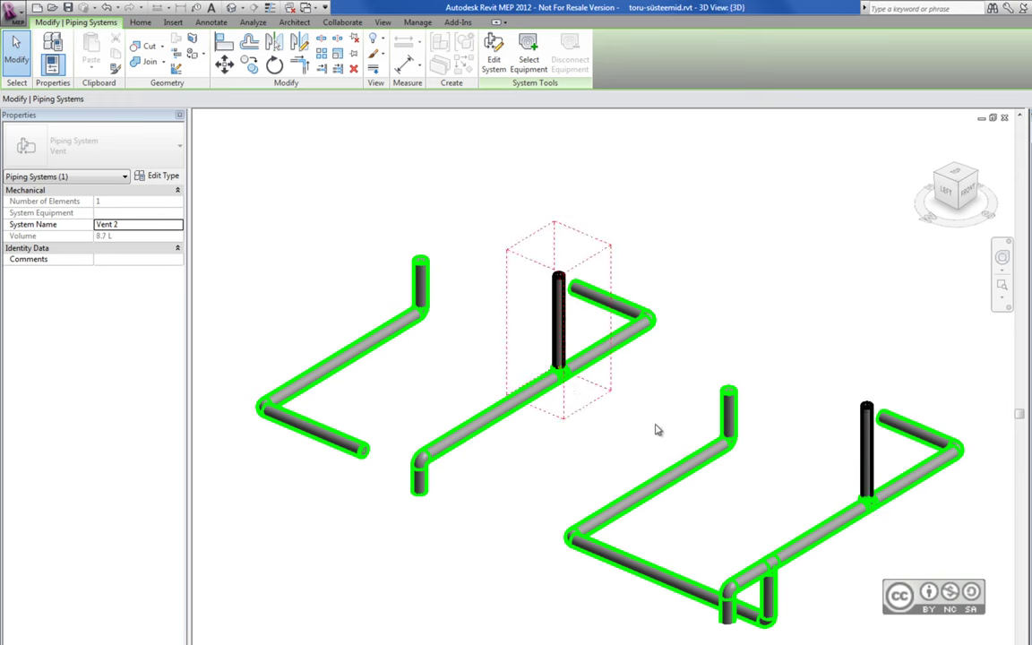
key("Escape")
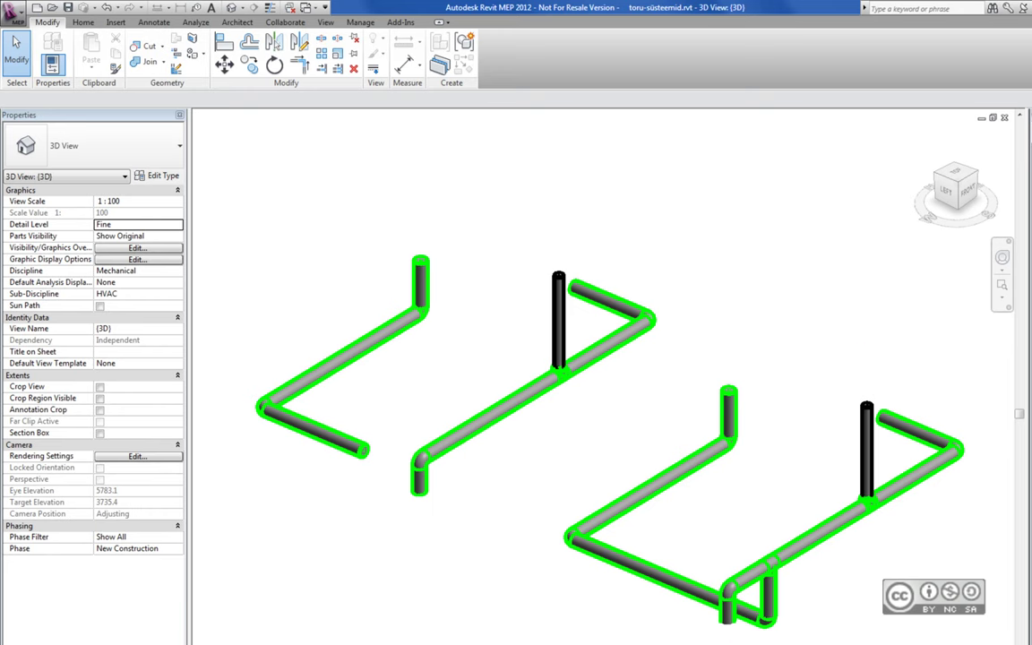
Check the Sanitary 3 and Vent 1 systems, then open the riser-base tee's M_Tee family.
key("Tab")
left_click(712, 446)
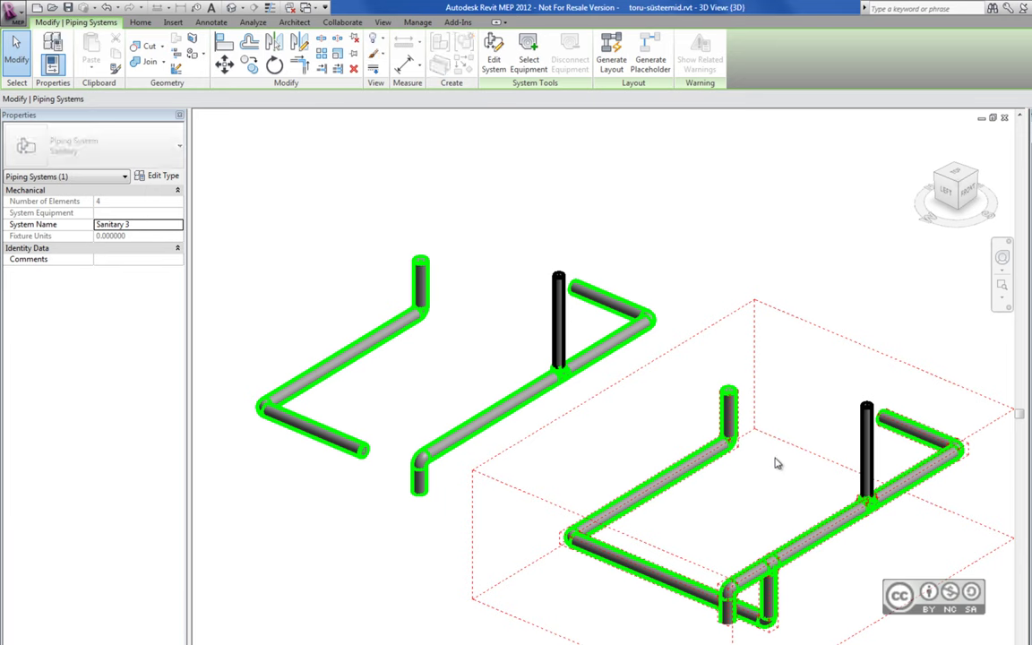
left_click(867, 452)
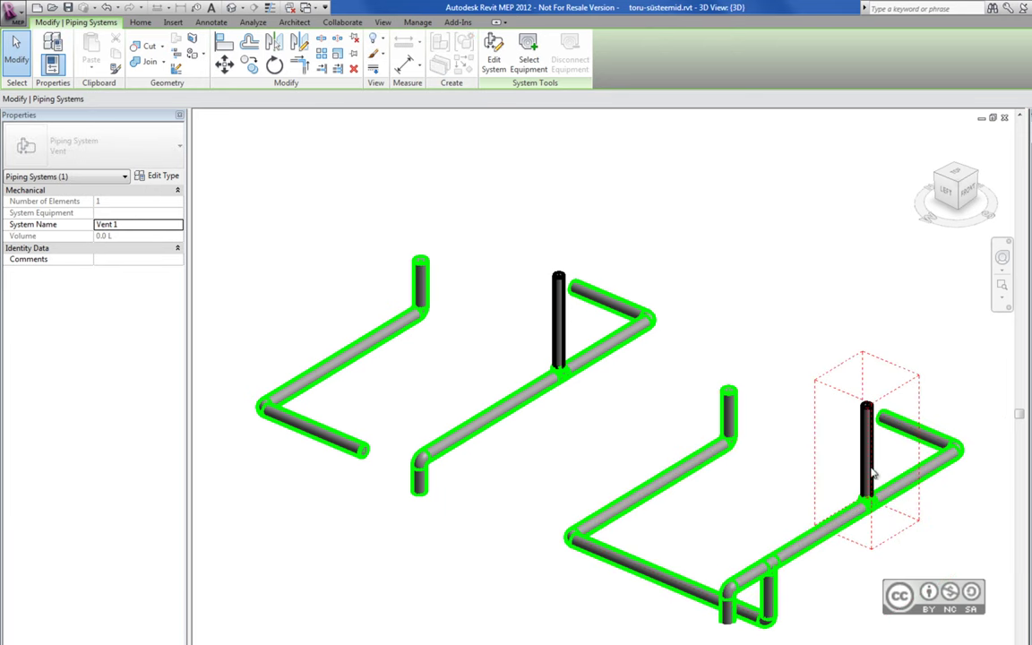
left_click(739, 357)
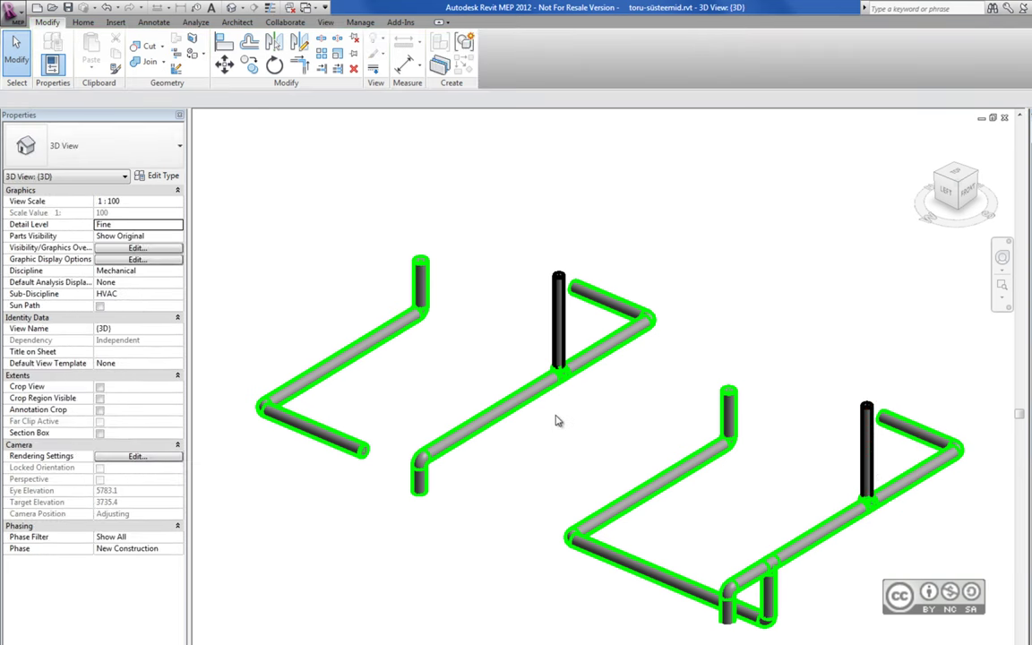
left_click(526, 434)
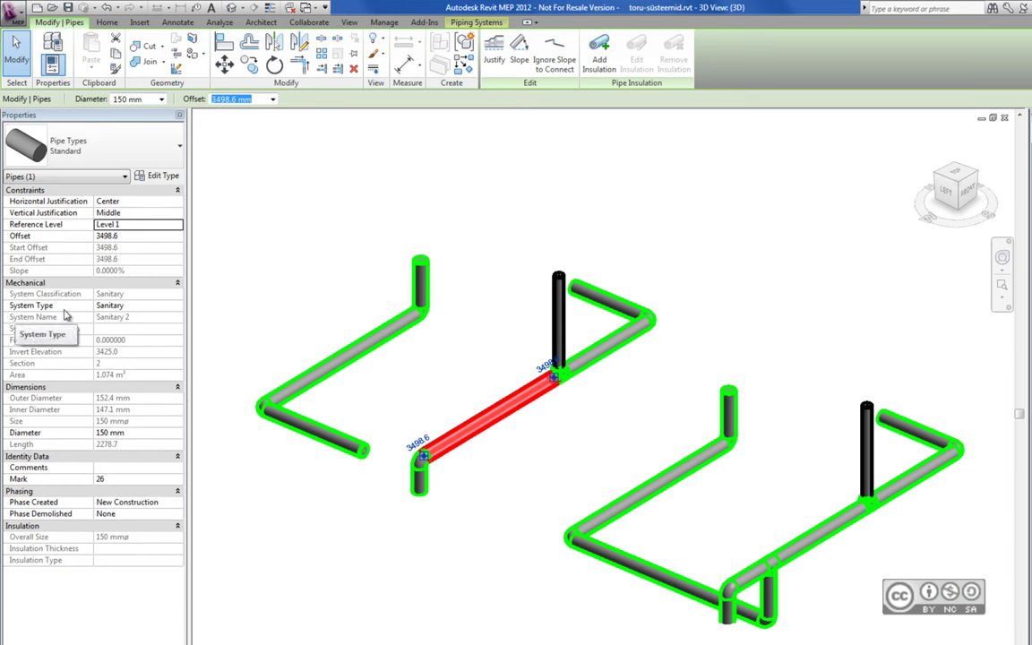
left_click(443, 367)
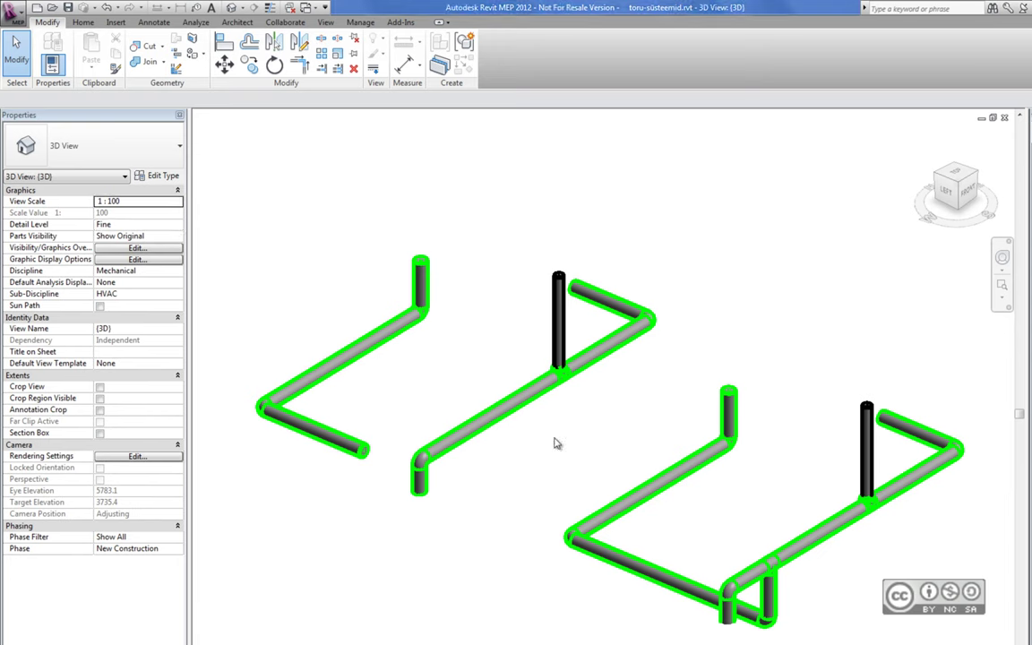
left_click(558, 371)
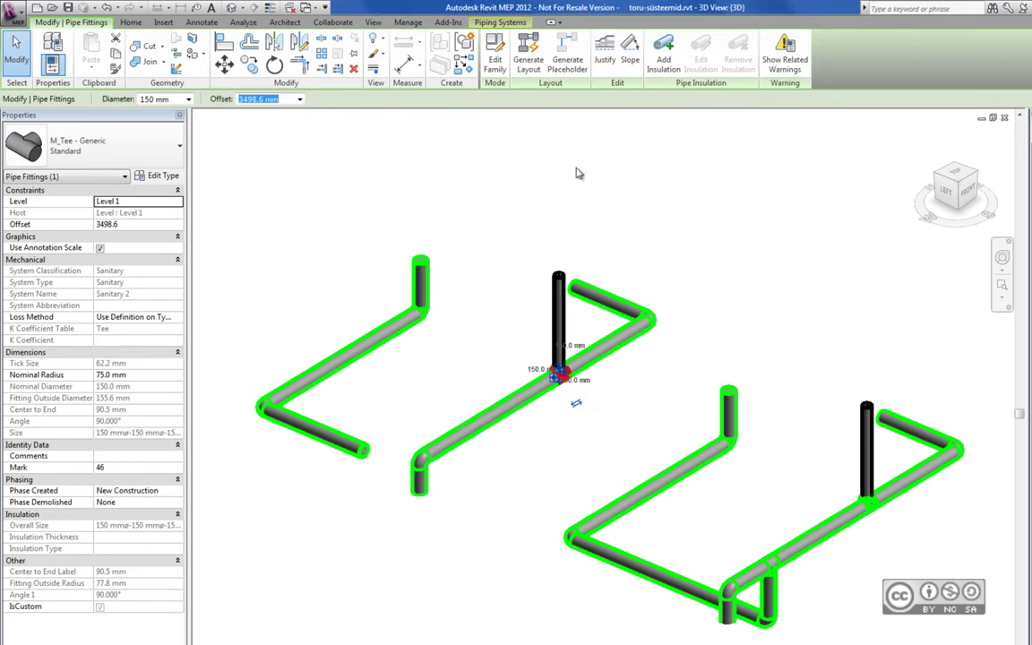
left_click(494, 55)
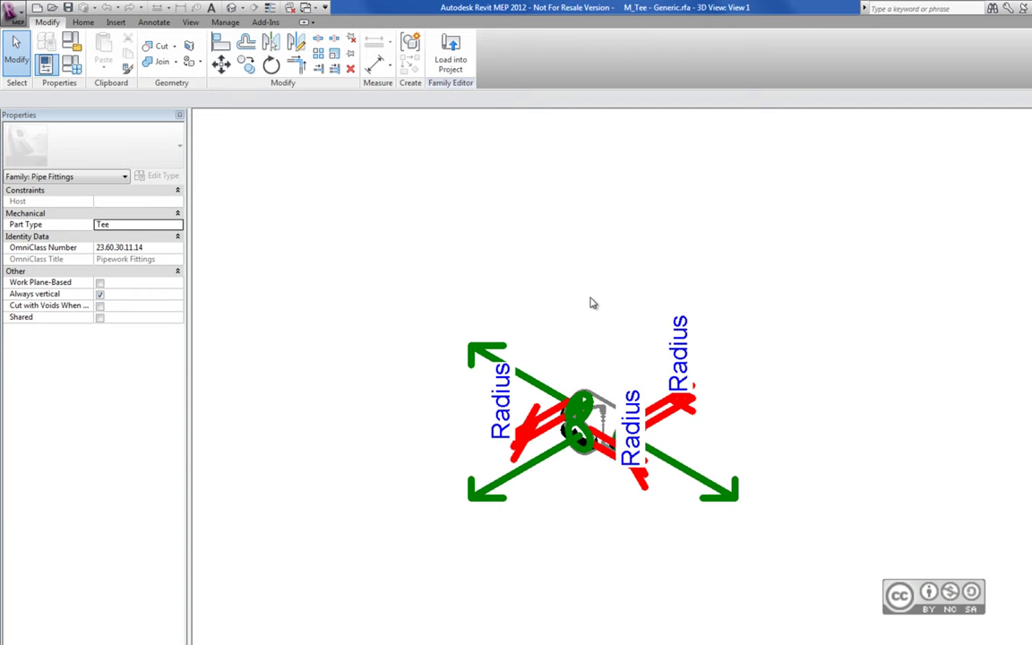
Select a tee connector and set its System Classification to Hydronic Supply.
middle_click_drag(582, 394, 577, 410, "shift")
left_click(578, 410)
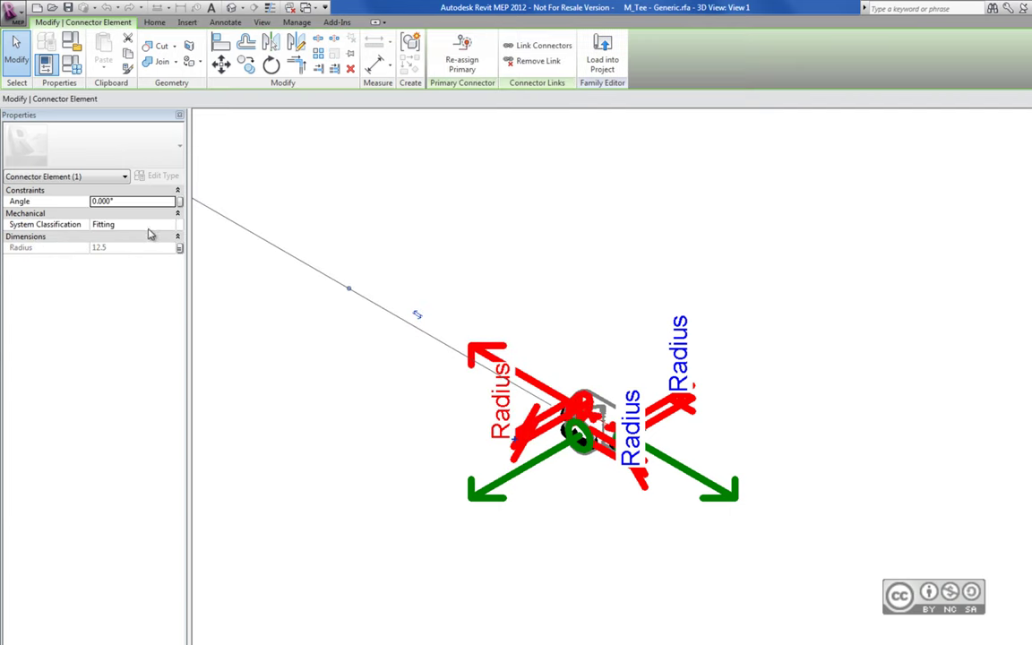
left_click(170, 225)
left_click(170, 226)
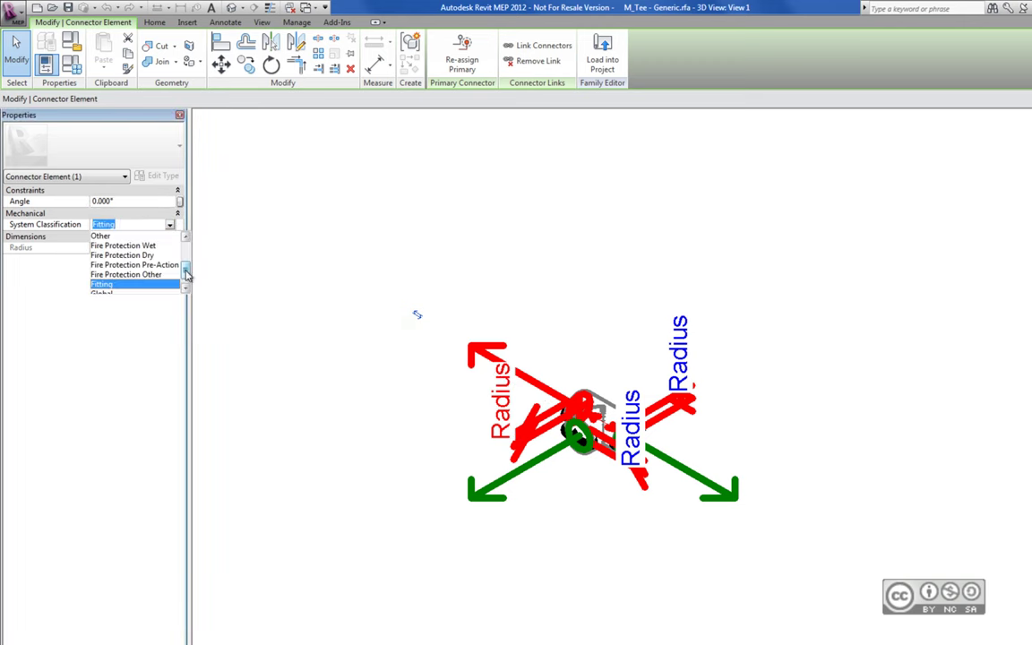
scroll(186, 271, "up", 1)
left_click_drag(187, 271, 188, 256)
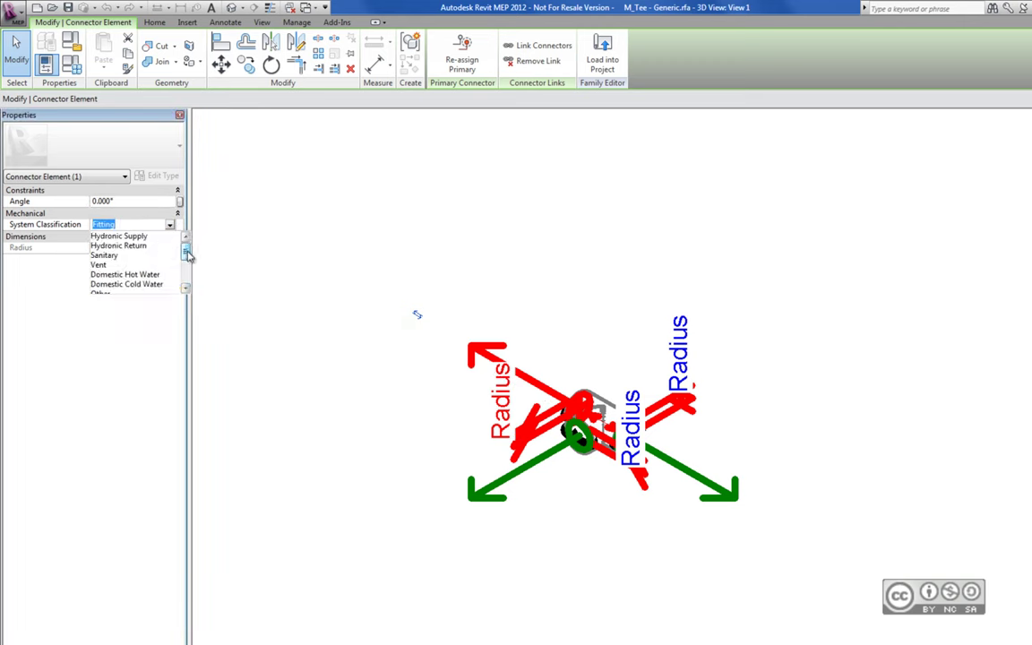
left_click(120, 236)
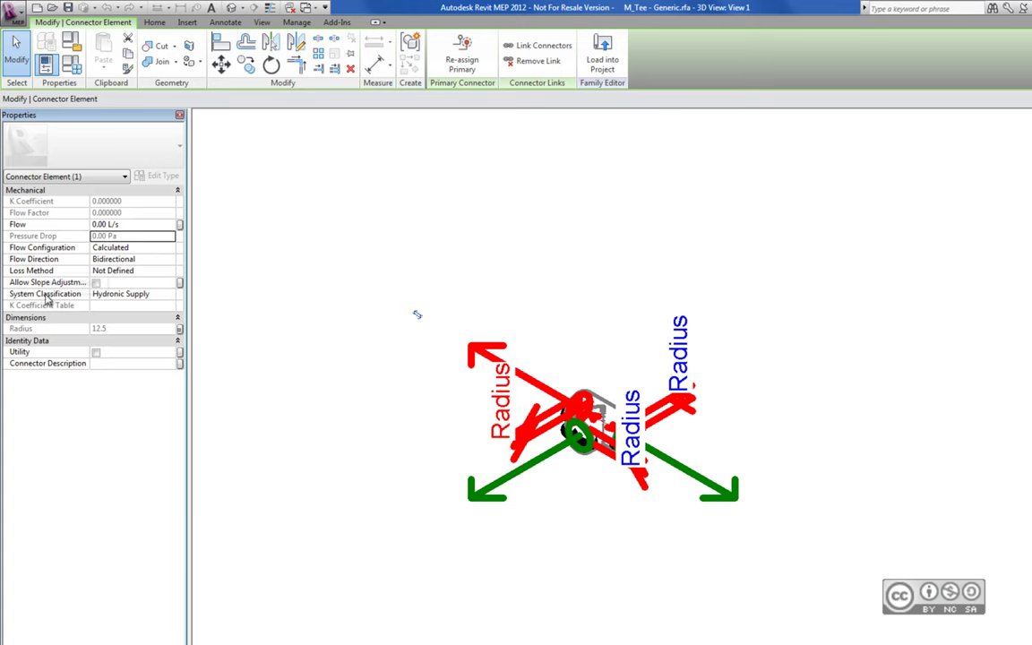
Change the connector's System Classification to Hydronic Return, then to Sanitary.
left_click(174, 303)
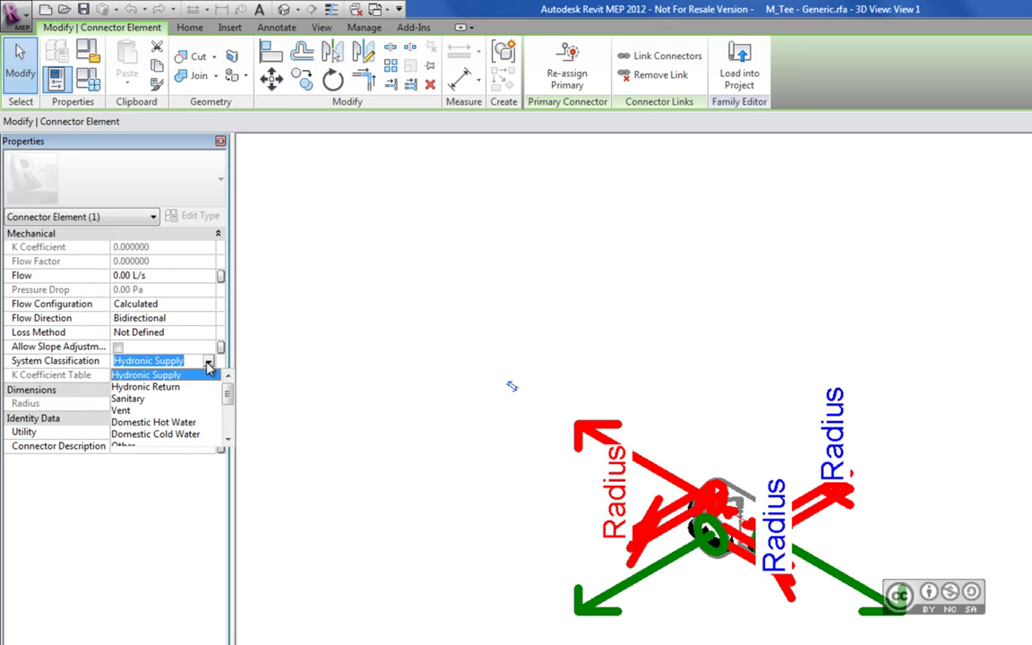
left_click(145, 386)
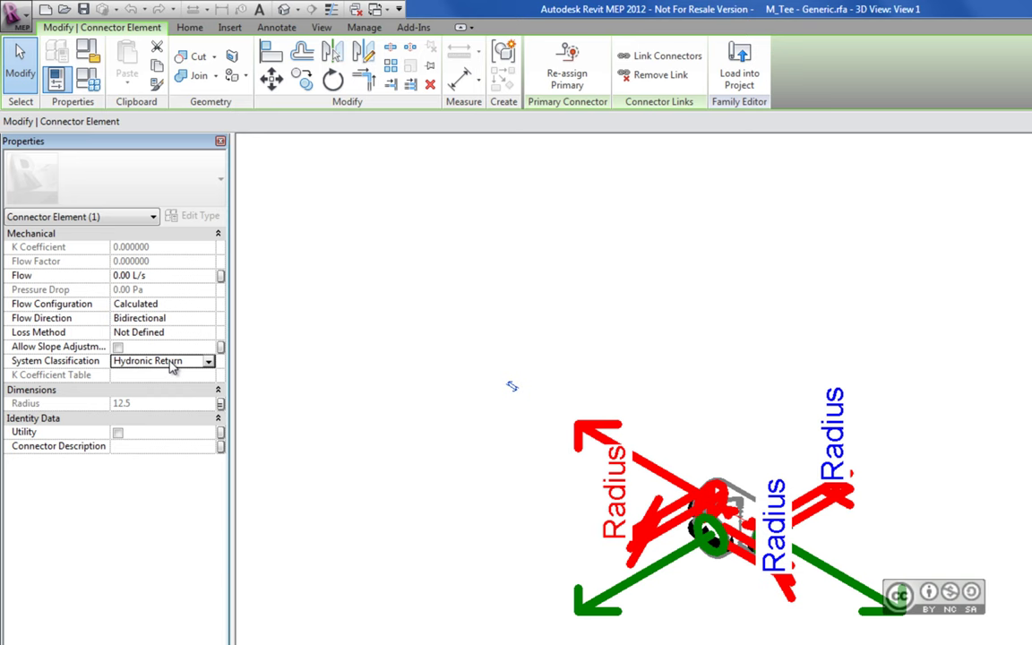
left_click(172, 367)
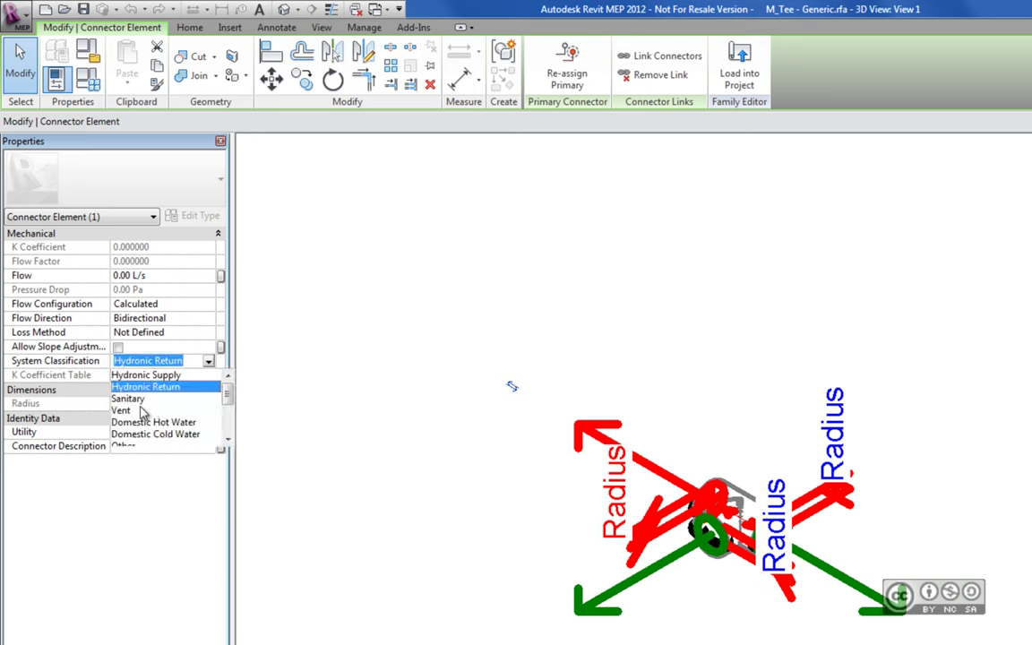
left_click(135, 396)
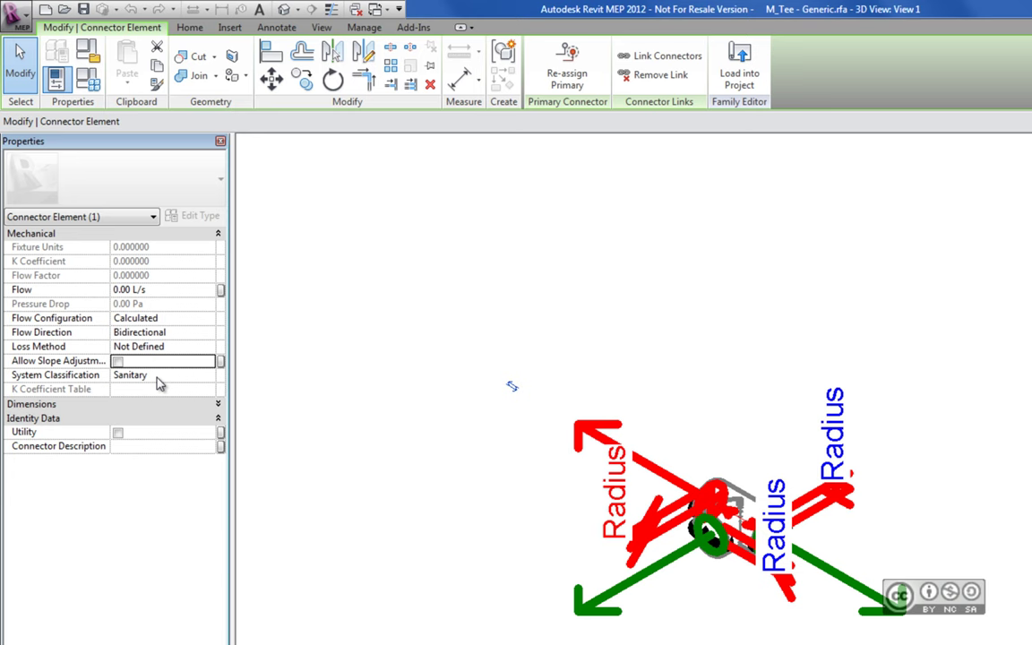
left_click(158, 383)
Switch the connector's System Classification through Domestic Hot Water and Domestic Cold Water to Other.
left_click(156, 440)
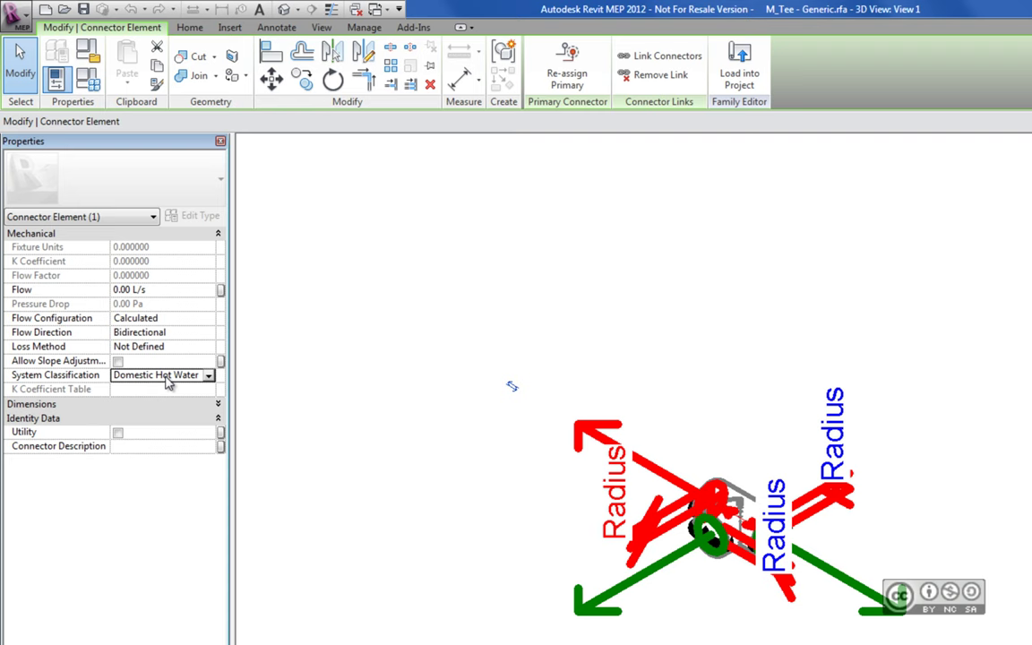
left_click(168, 381)
left_click(183, 447)
left_click(165, 382)
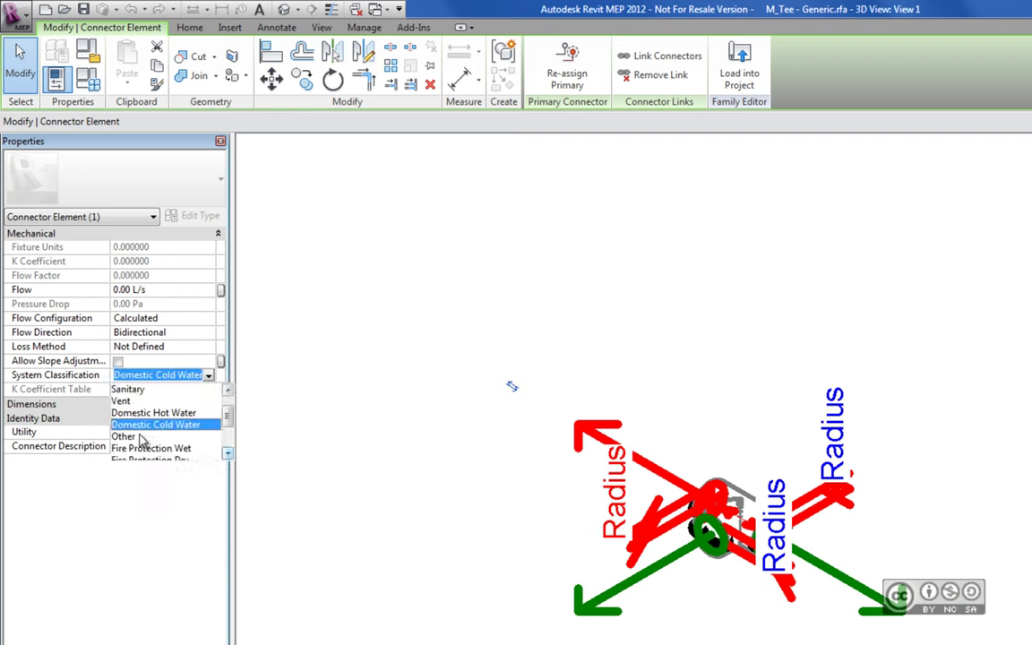
left_click(135, 438)
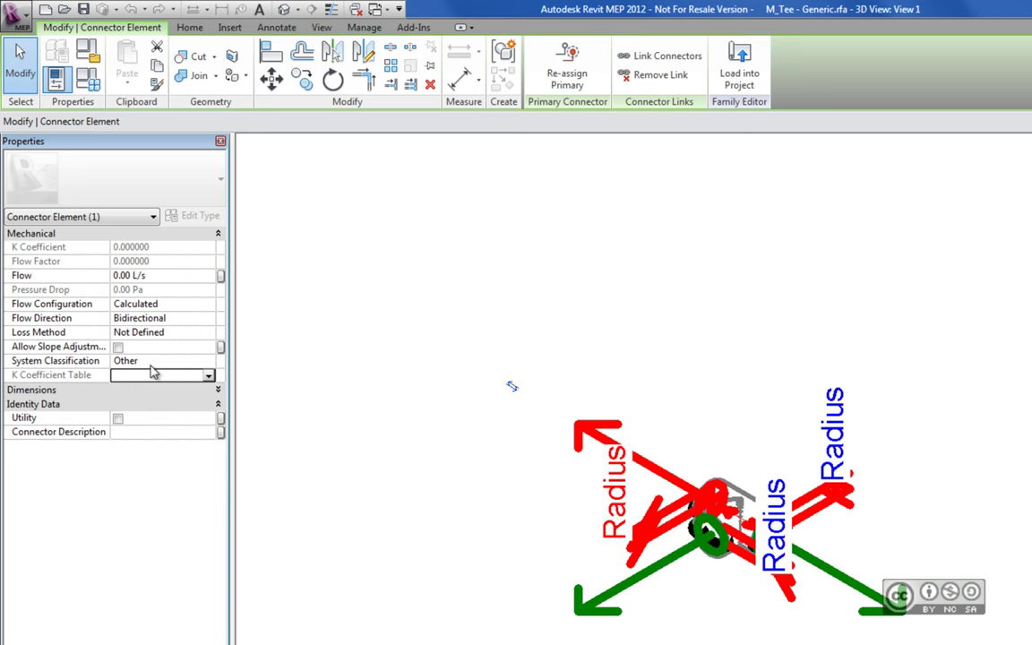
left_click(152, 363)
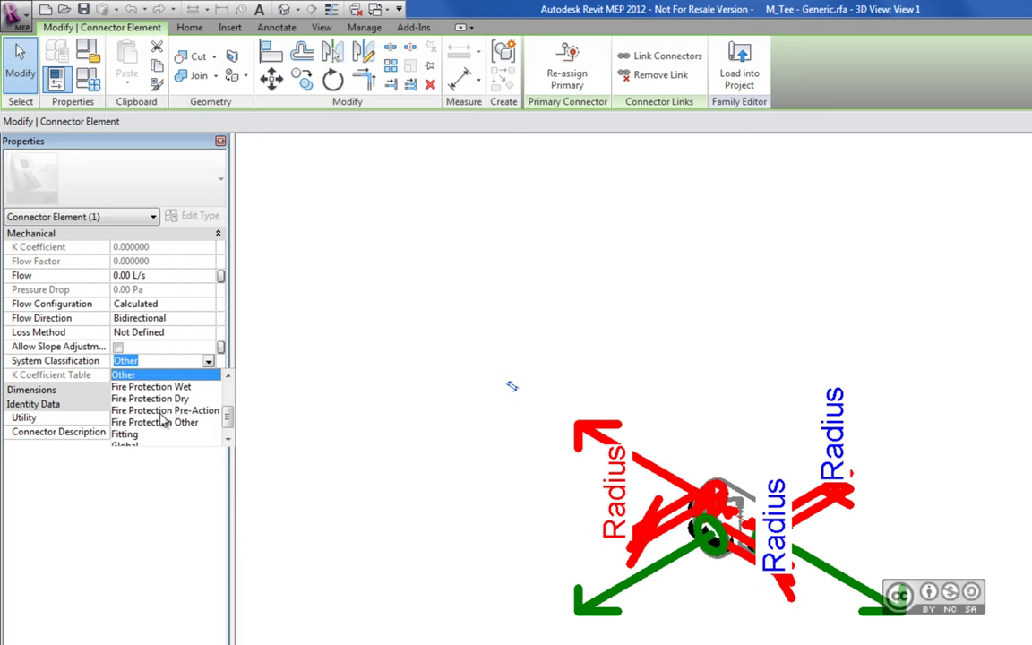
Scroll the view while returning to the toru-süsteemid project's {3D} pipe view.
scroll(194, 409, "down", 1)
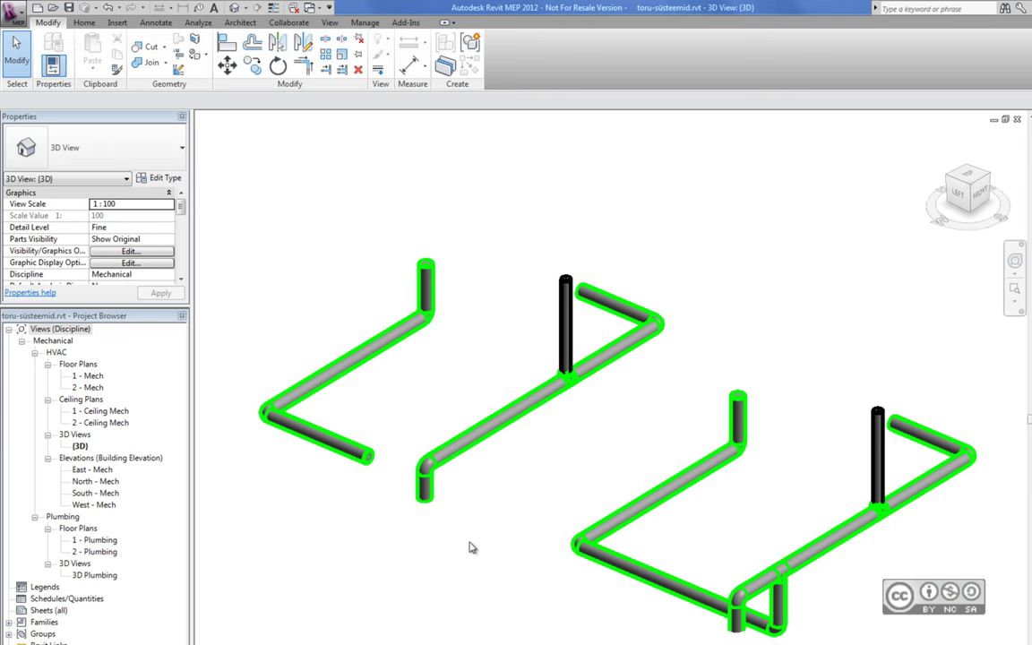
Open Mechanical Settings from Manage > MEP Settings and show the Carbon Steel pipe Sizes table.
left_click(365, 23)
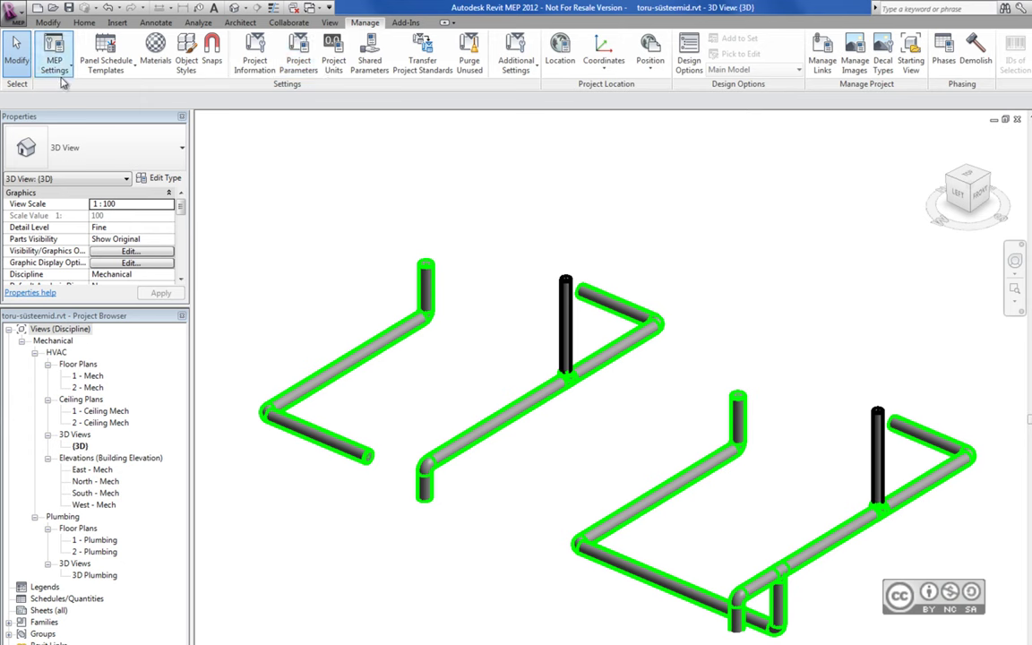
left_click(56, 73)
left_click(94, 92)
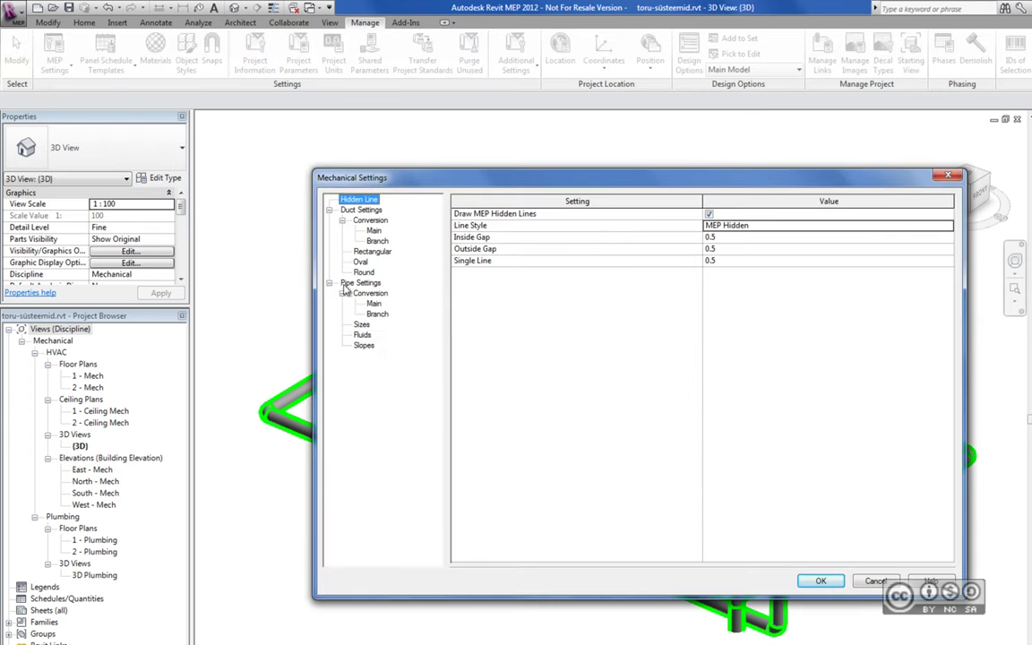
left_click(361, 324)
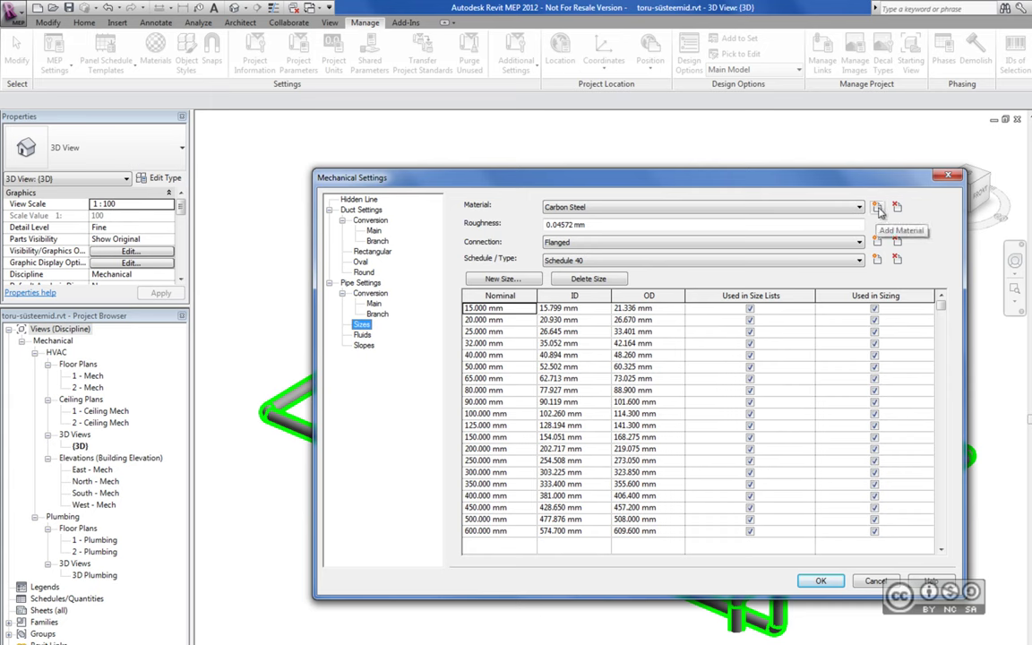
left_click(877, 208)
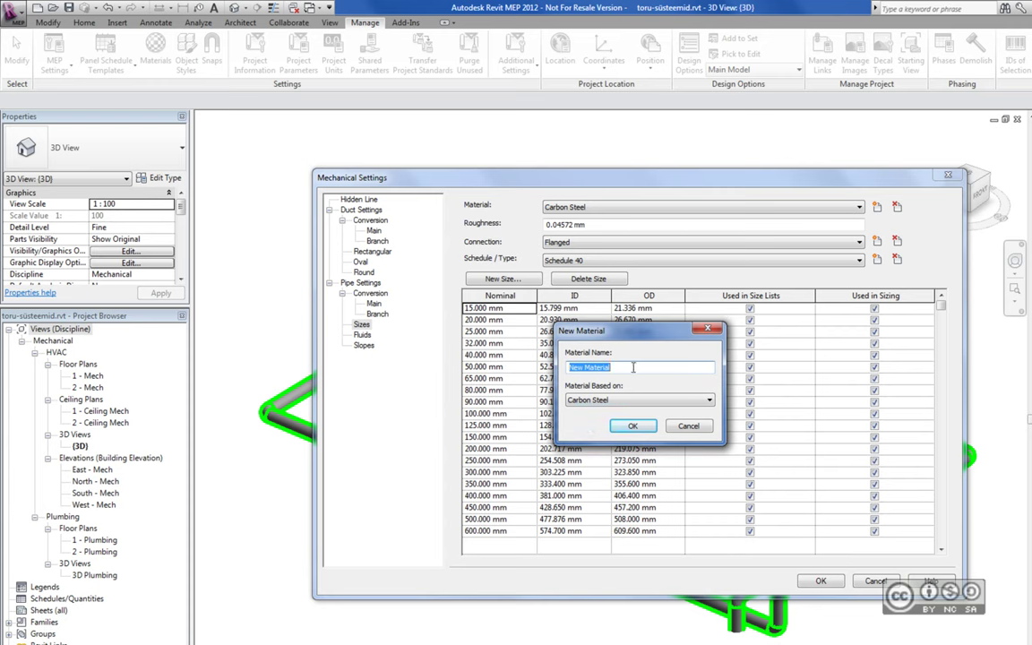
left_click(689, 426)
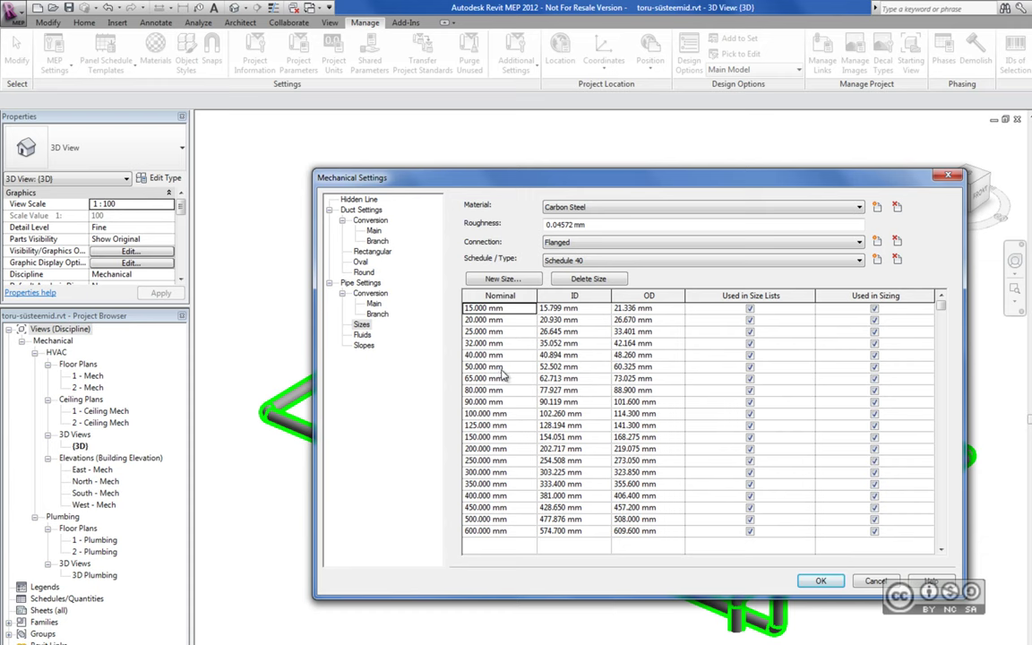
Select the Sizes page under Pipe Settings in the Mechanical Settings tree.
left_click(361, 324)
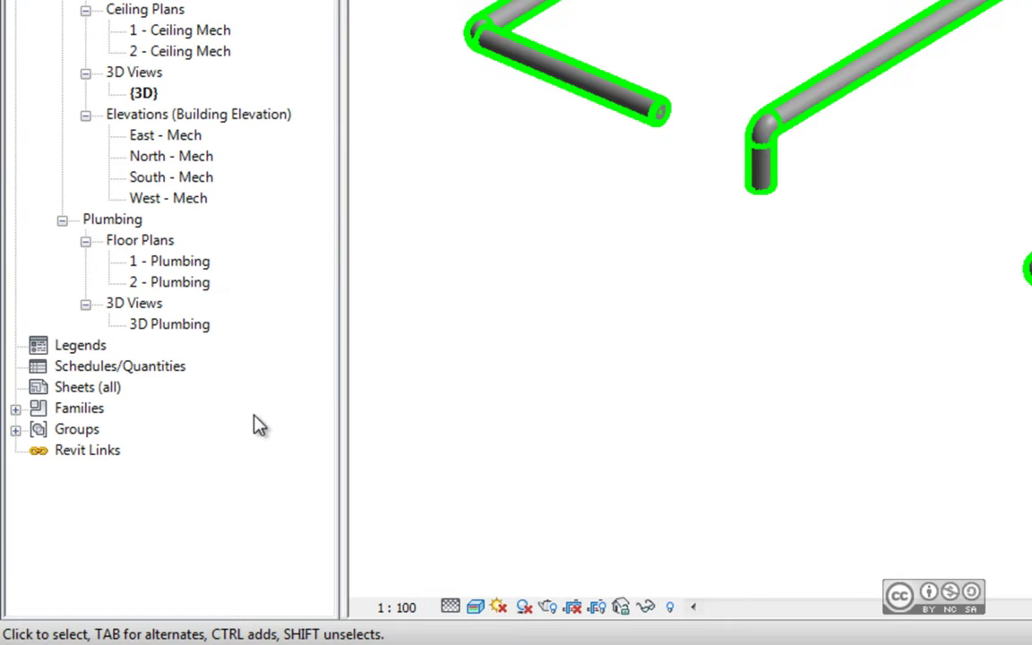
Duplicate the Domestic Cold Water piping system type in the Project Browser, creating Domestic Cold Water 2.
left_click(15, 408)
scroll(135, 447, "down", 3)
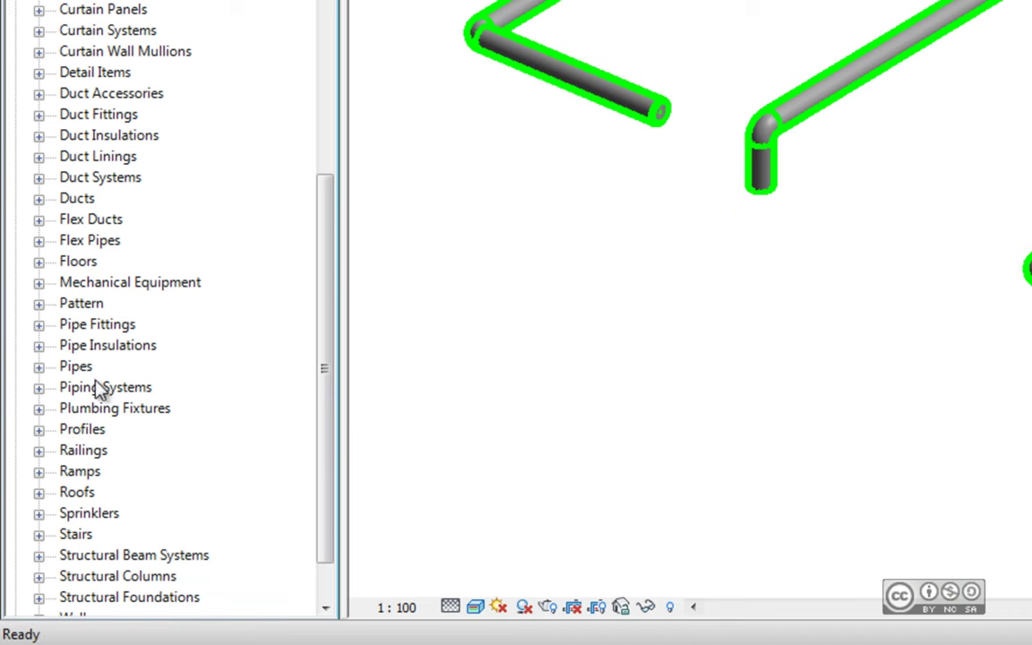
left_click(39, 387)
left_click(62, 409)
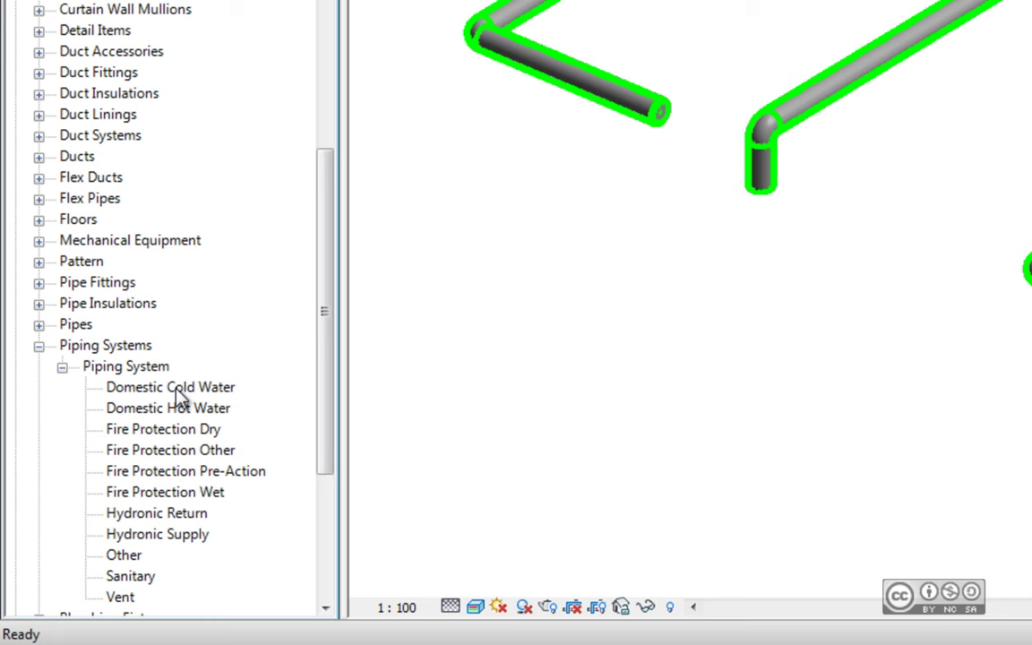
right_click(178, 394)
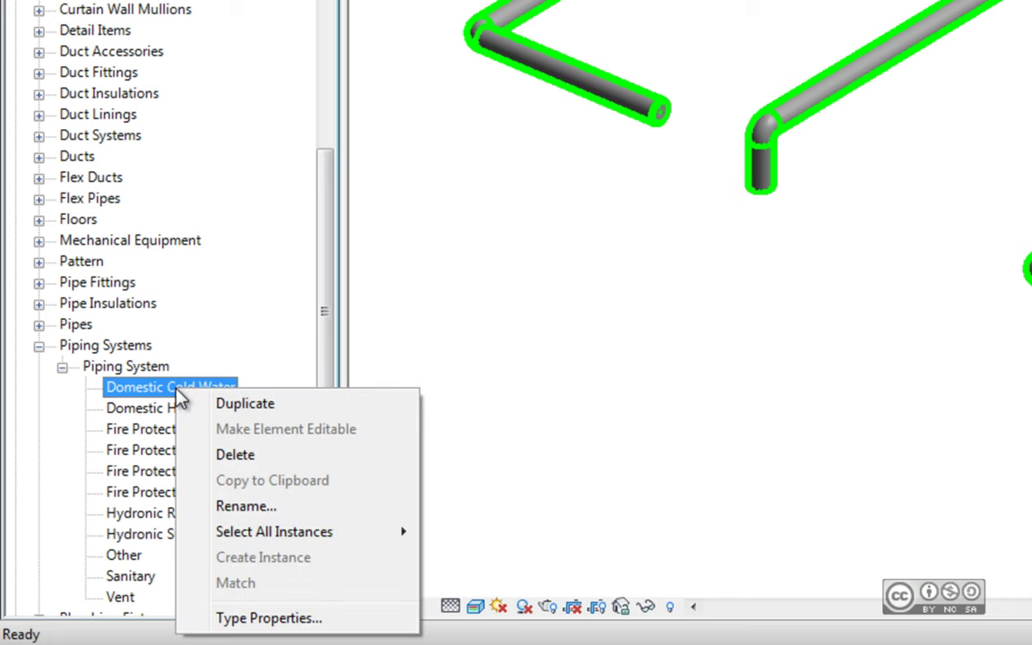
left_click(224, 404)
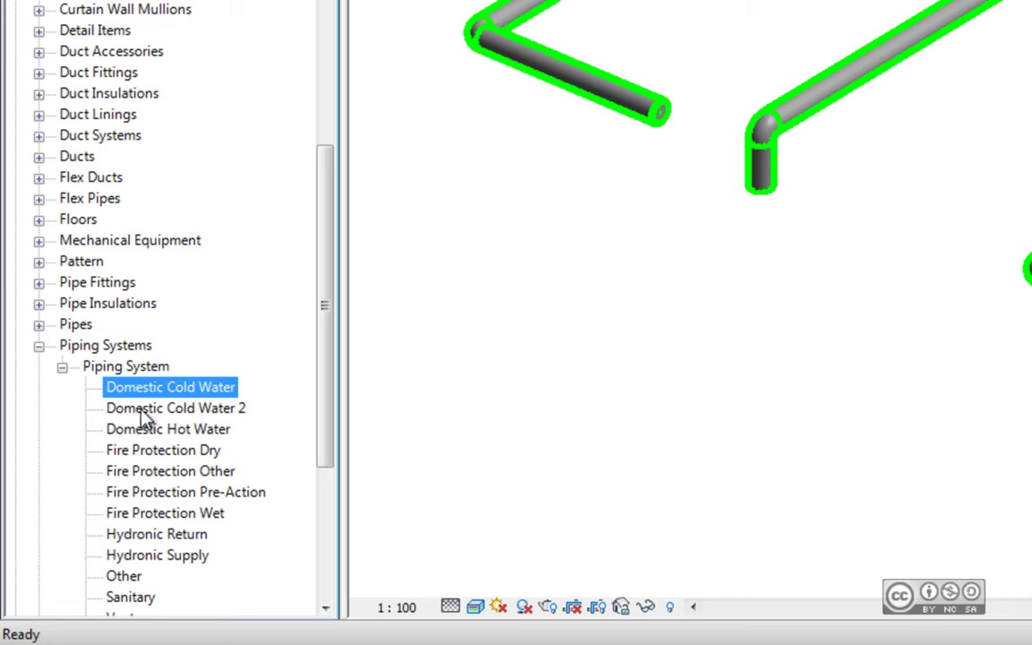
left_click(197, 415)
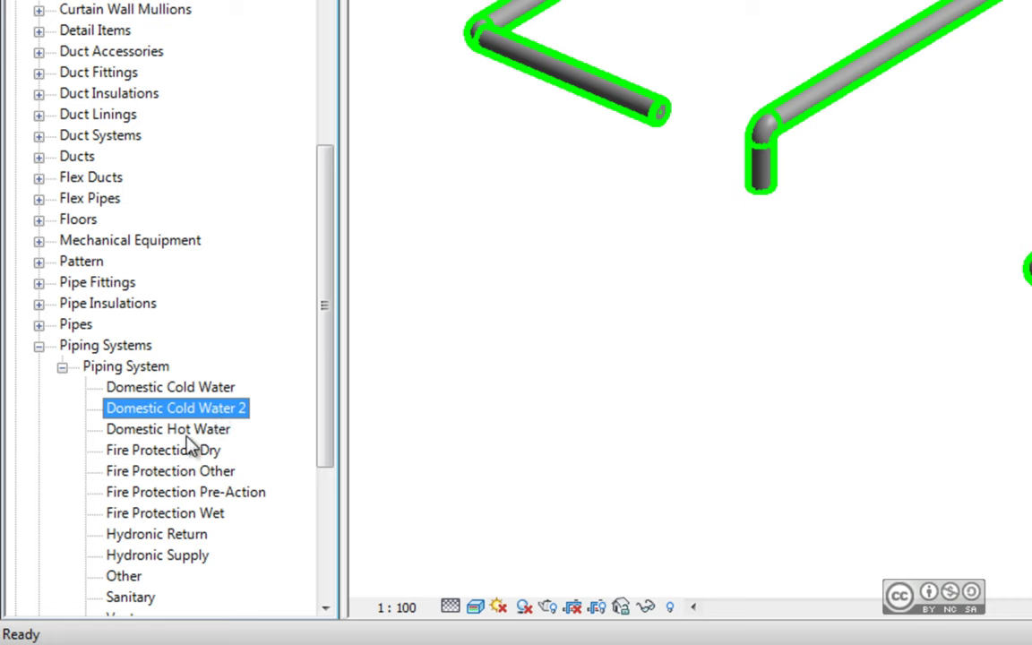
left_click(175, 429)
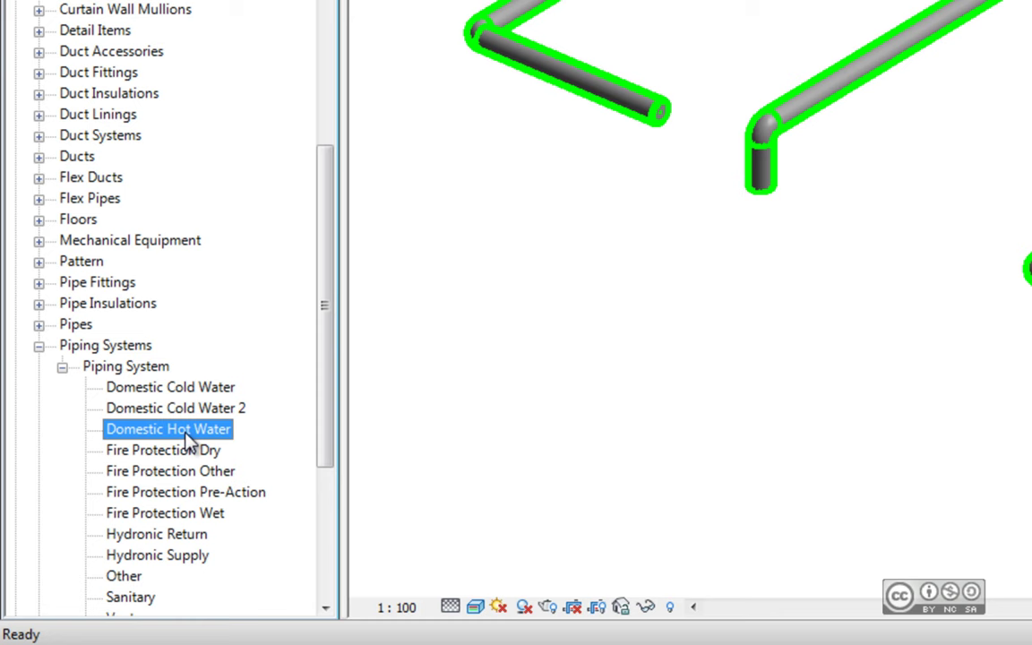
left_click(198, 410)
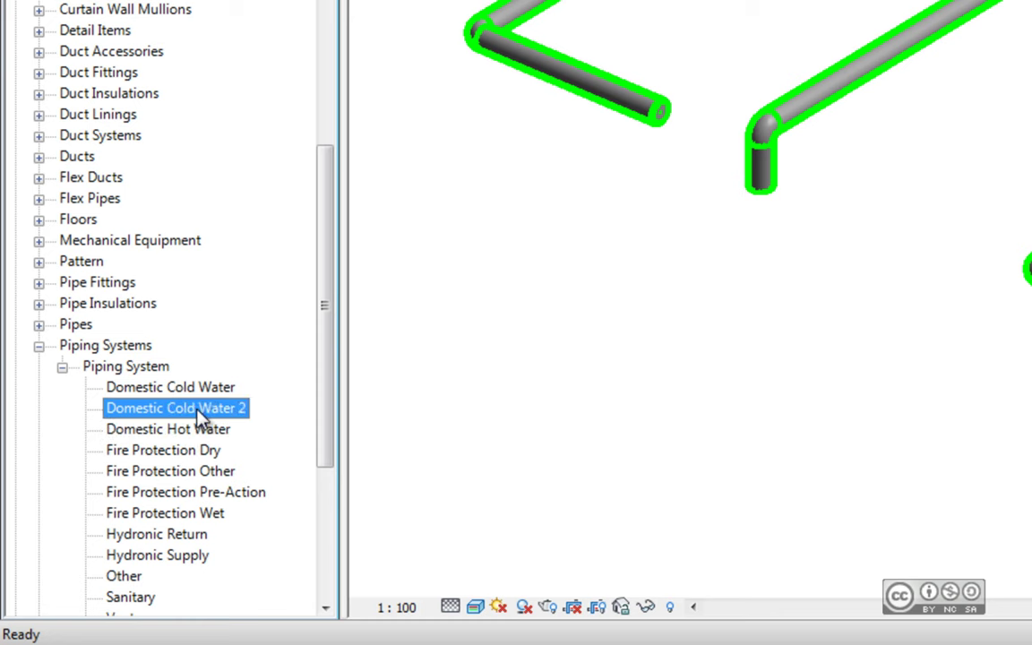
right_click(198, 410)
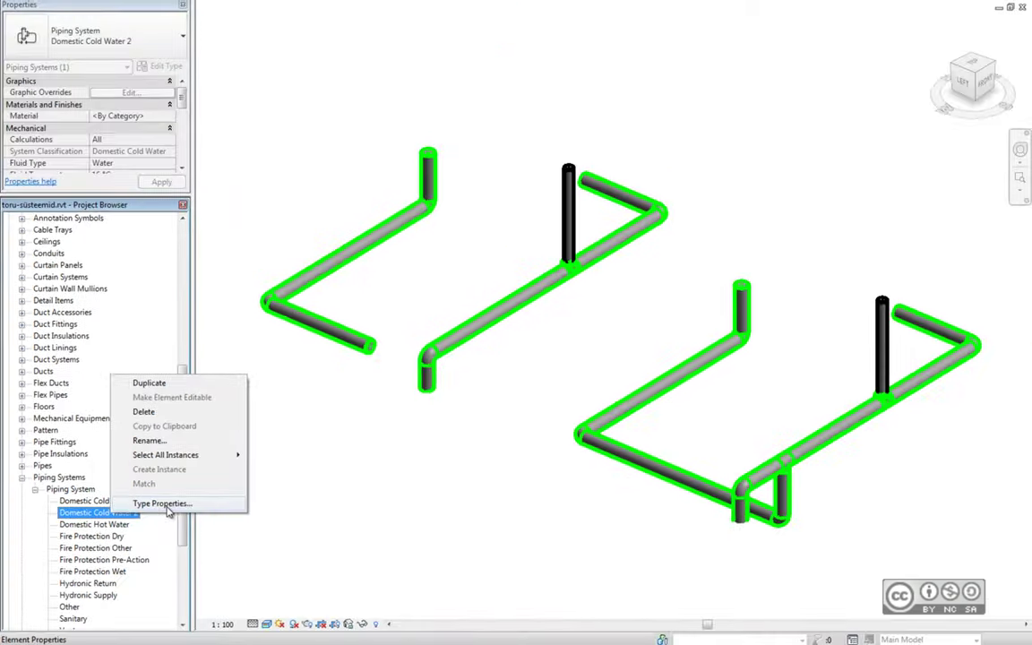
left_click(166, 502)
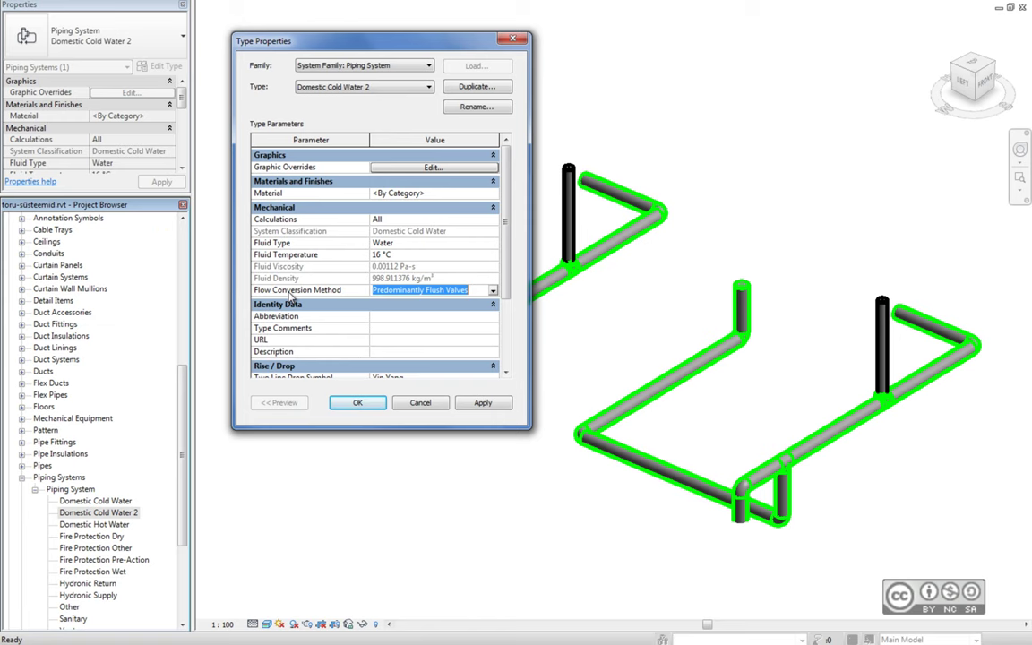
left_click(283, 220)
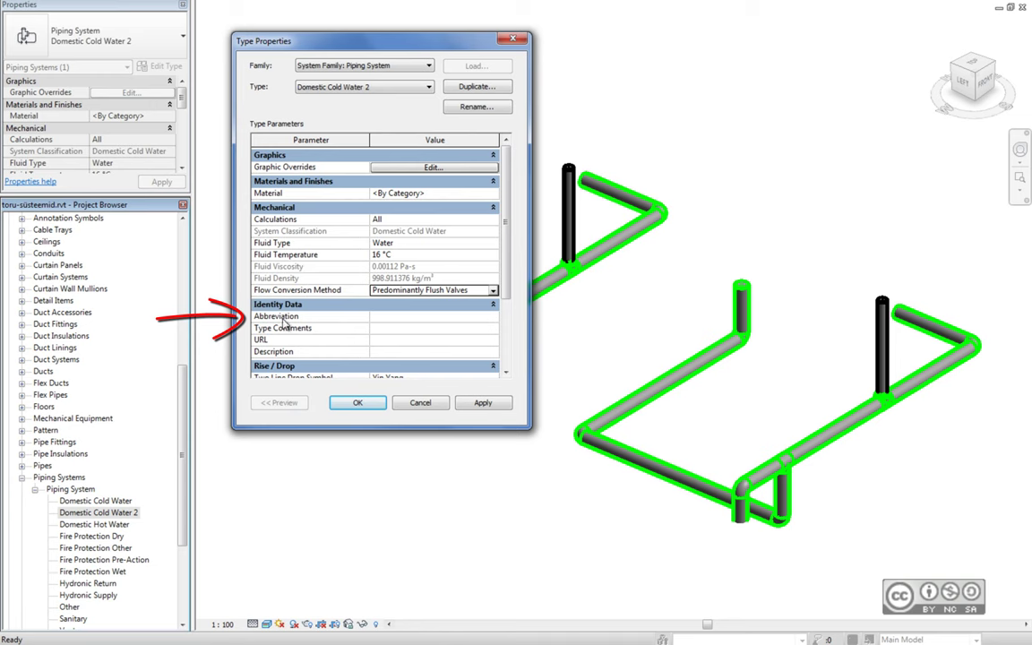
left_click(383, 319)
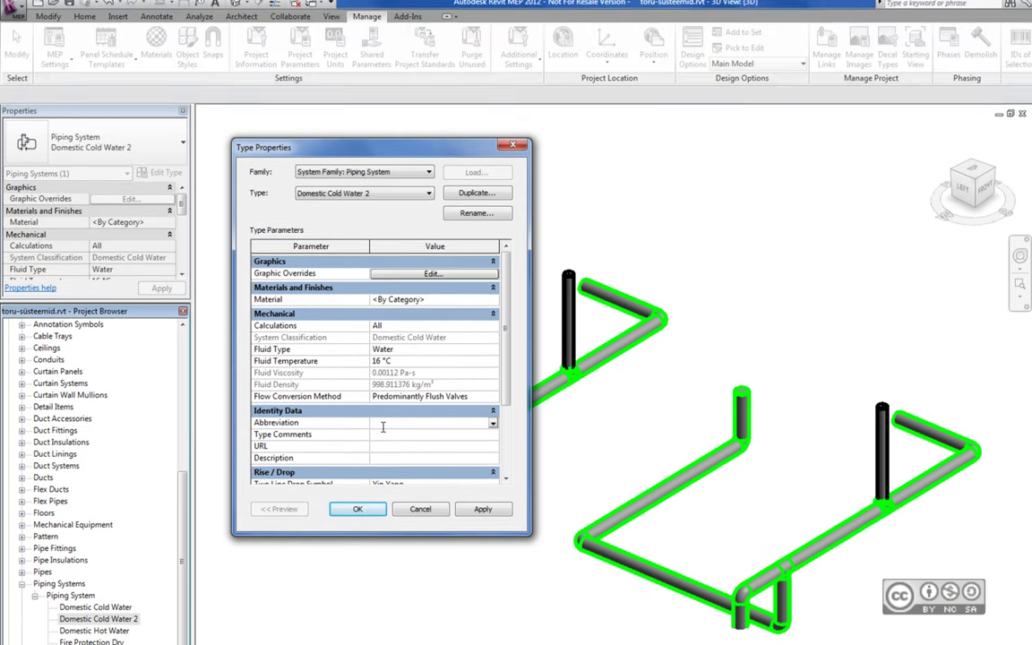
left_click(358, 508)
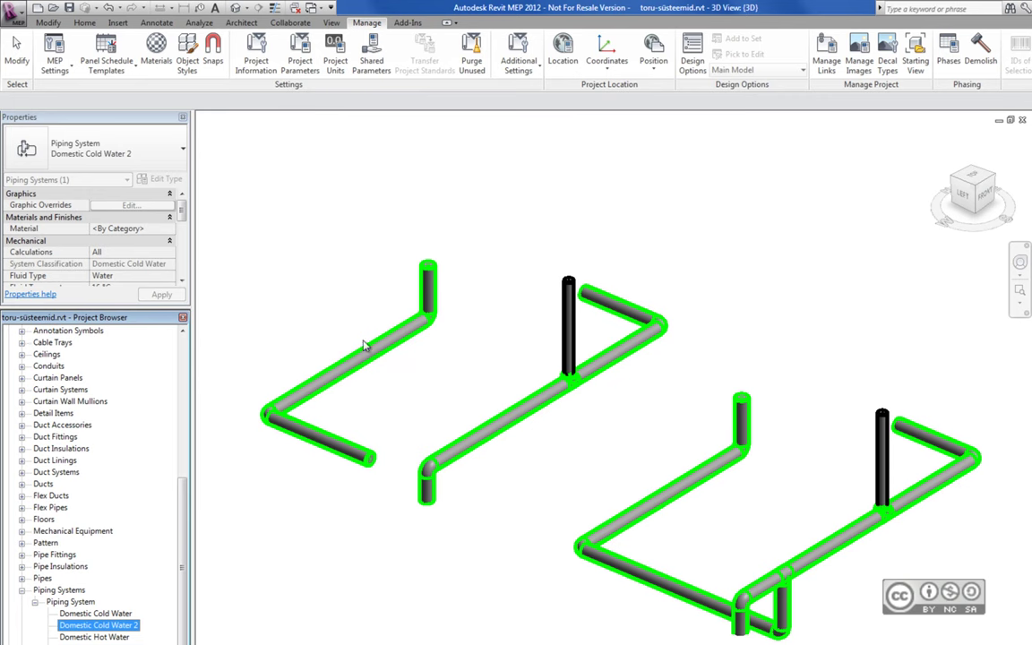
In the view Filters dialog, review the Mechanical - Exhaust rules and duplicate Domestic as Domestic1.
left_click(339, 250)
left_click(331, 23)
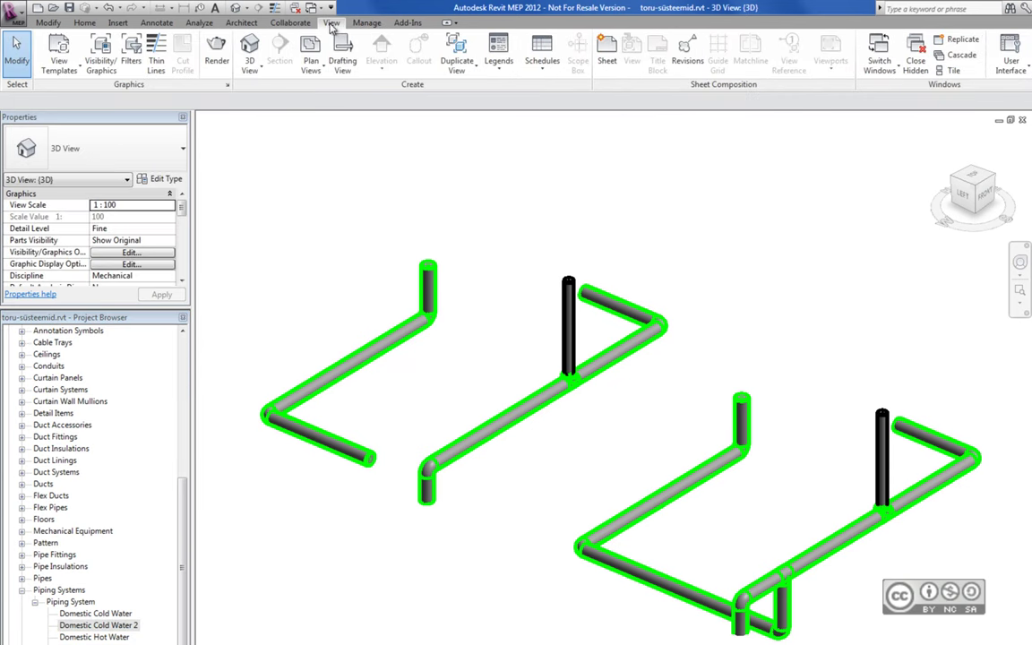
left_click(131, 52)
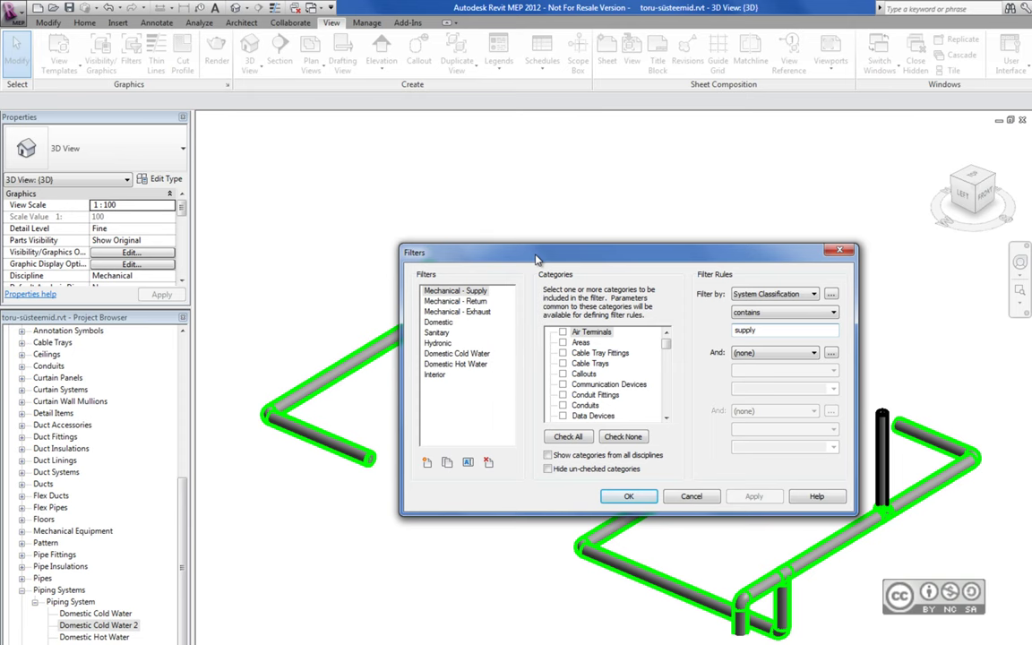
left_click(455, 311)
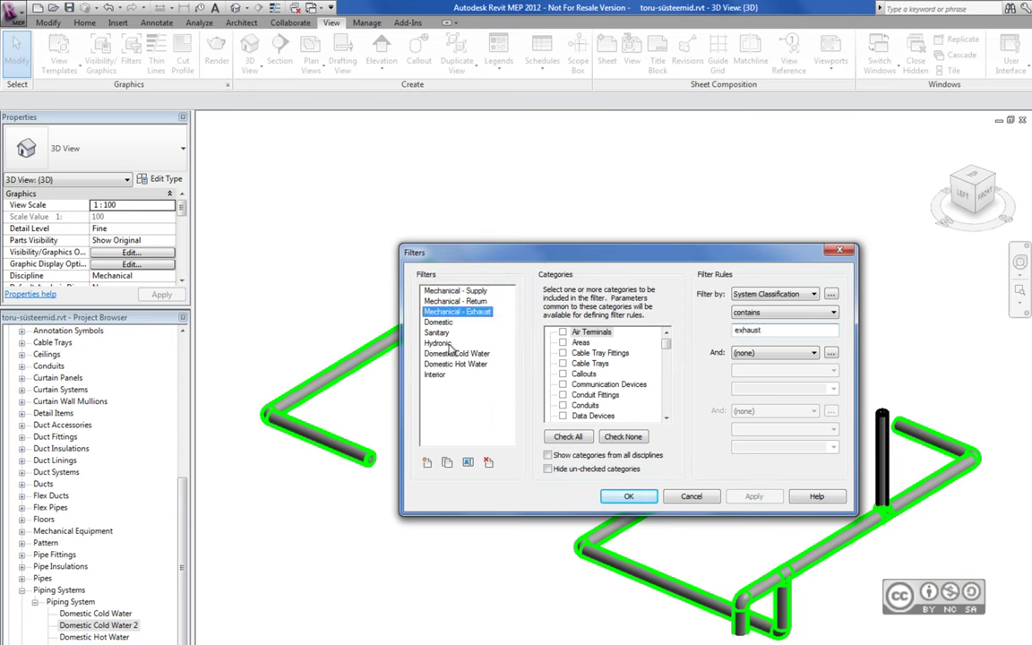
mouse_move(666, 343)
left_mouse_down()
mouse_move(667, 408)
mouse_move(672, 351)
left_mouse_up()
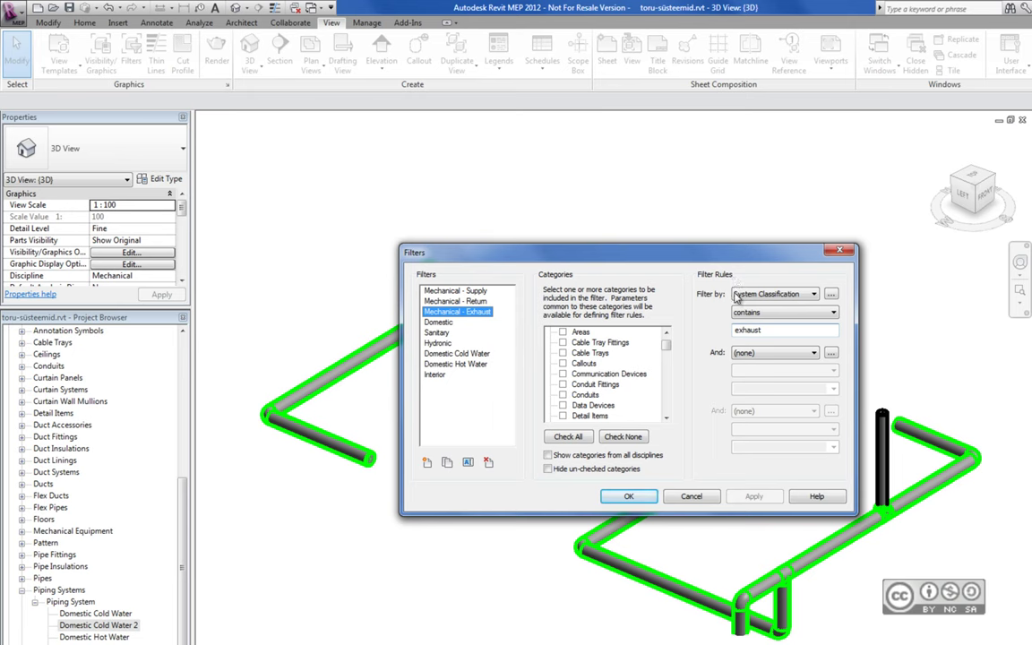
left_click(766, 296)
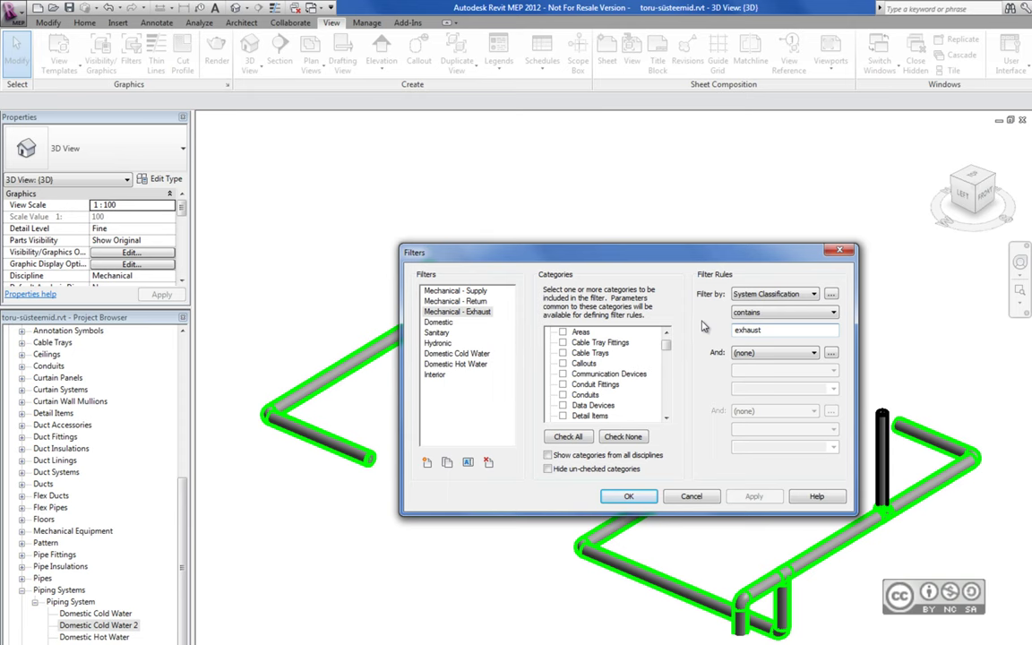
left_click(442, 323)
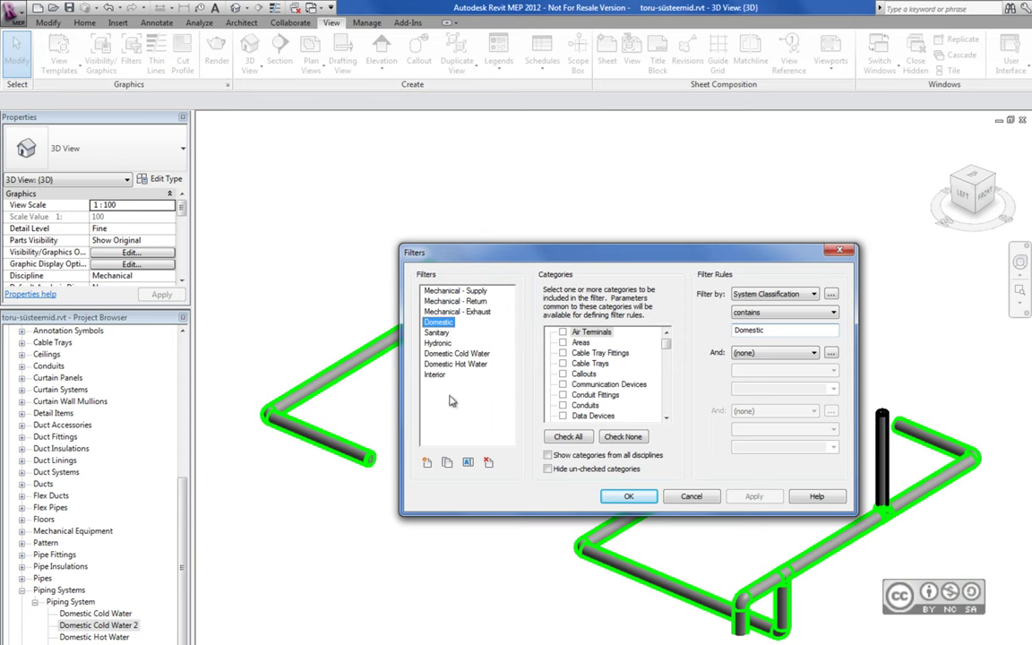
left_click(446, 463)
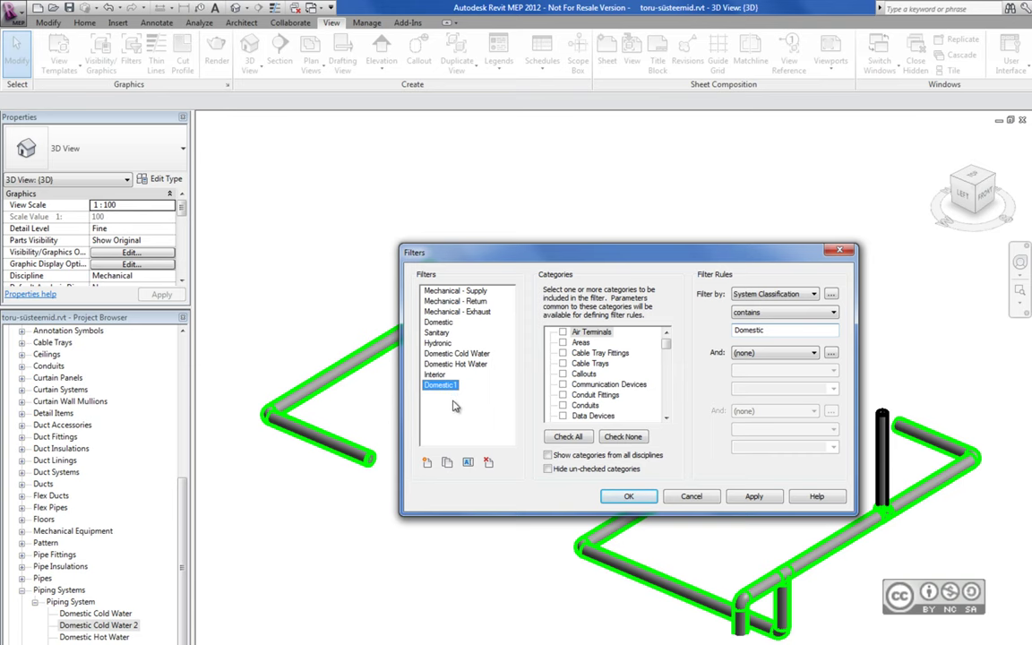
Add the Domestic1 filter to the 3D view's Visibility/Graphics filter list.
left_click(630, 498)
left_click(100, 53)
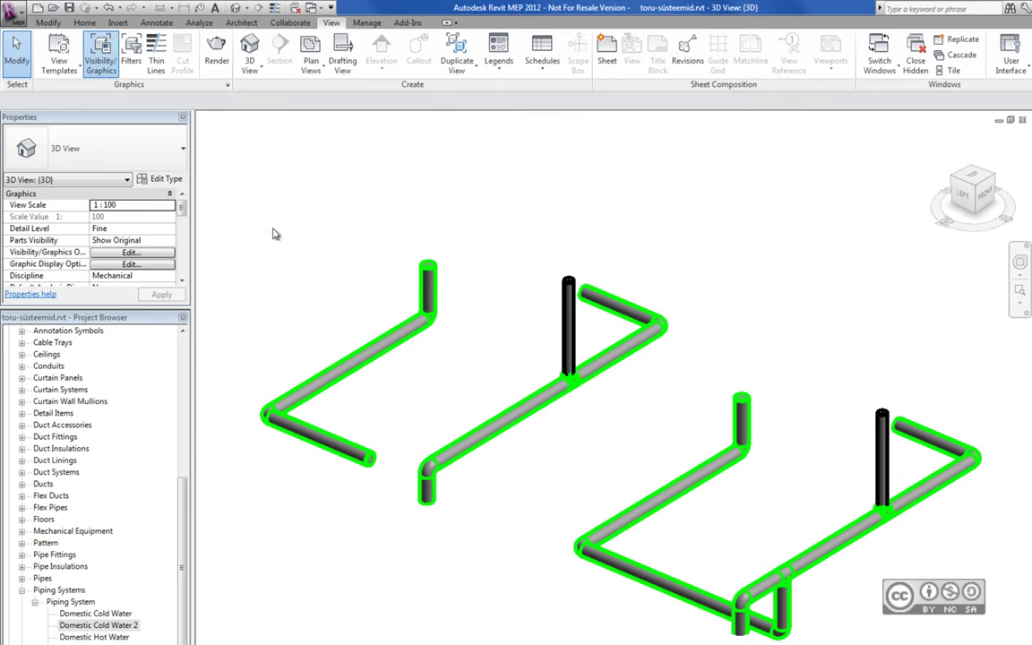
left_click(765, 146)
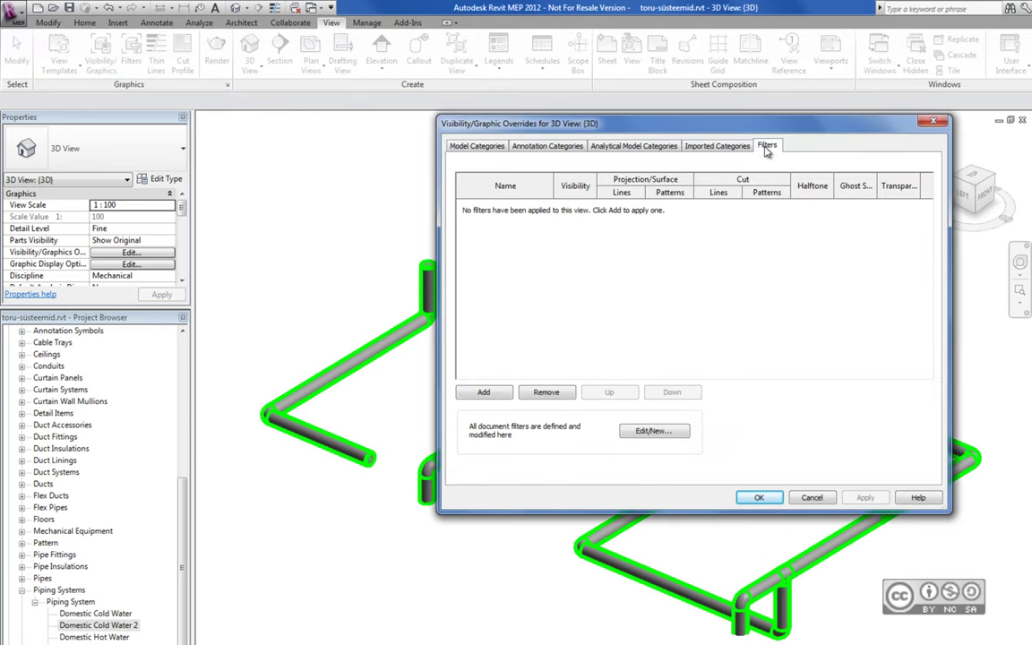
left_click(500, 394)
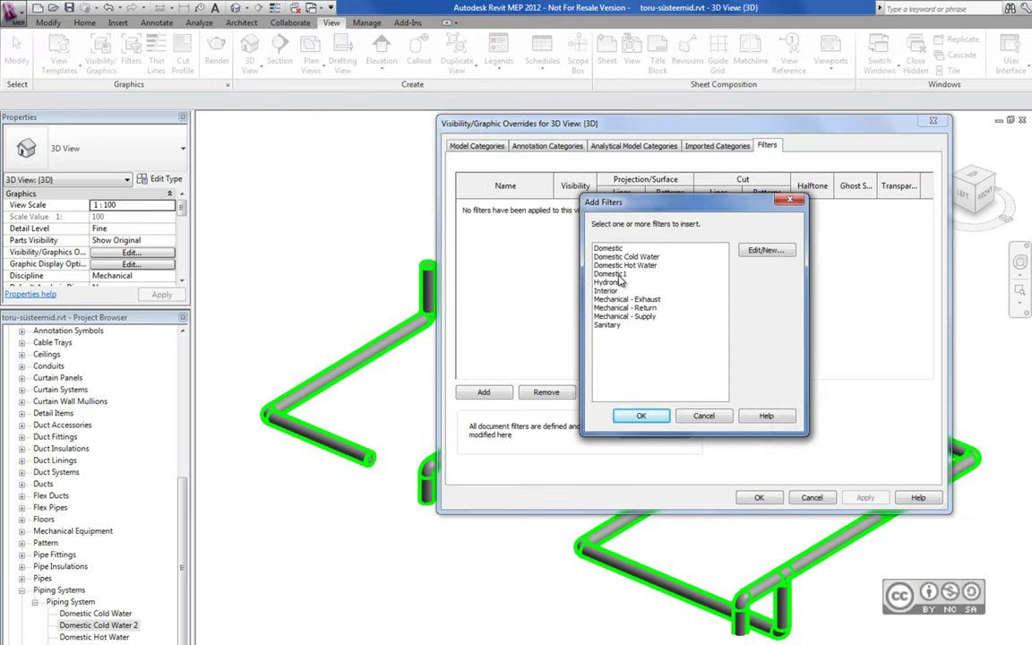
left_click(650, 274)
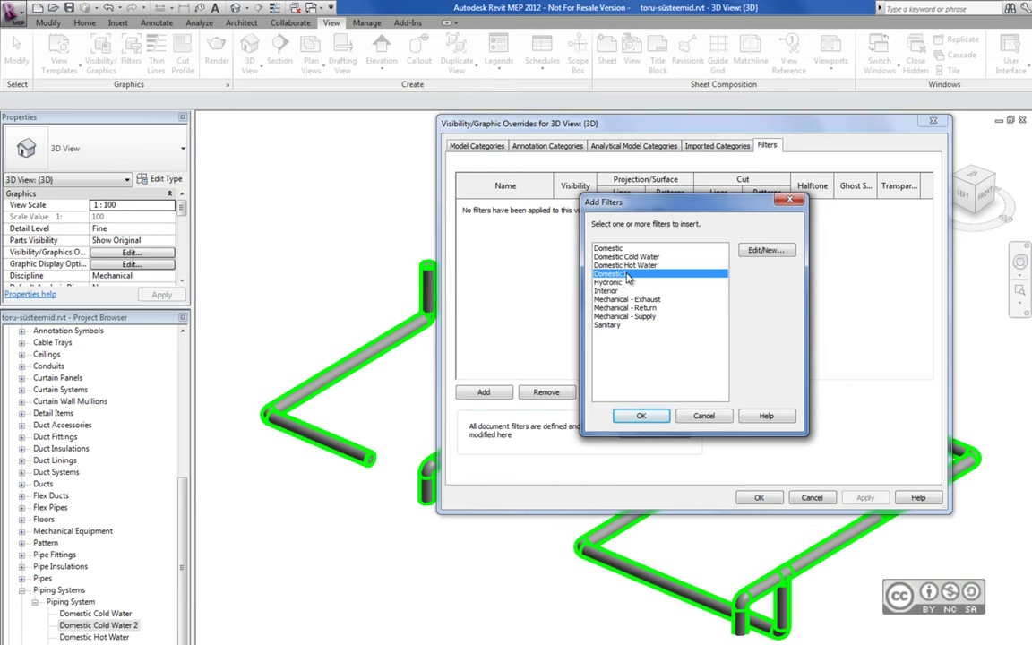
left_click(641, 416)
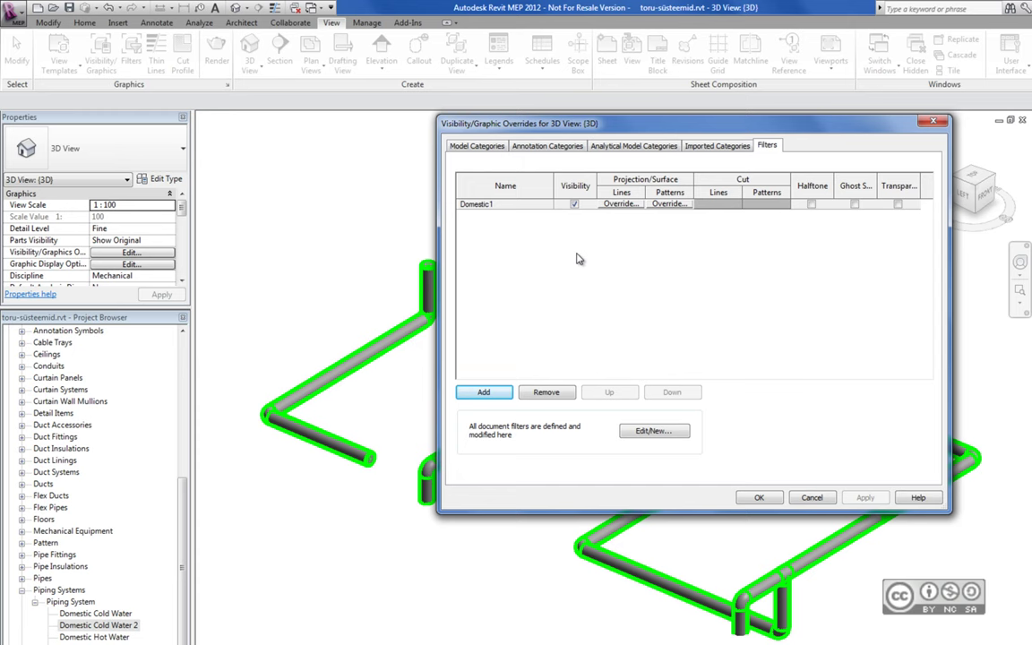
Duplicate the Sanitary filter twice, creating Sanitary1 and Sanitary2.
left_click(815, 496)
left_click(128, 46)
left_click(437, 332)
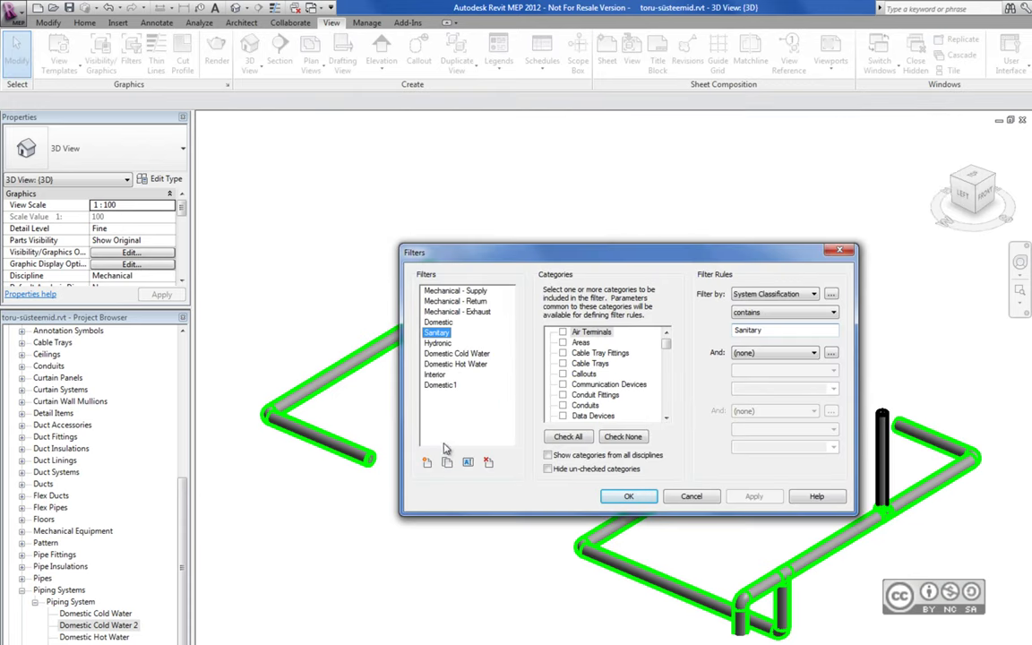
left_click(447, 463)
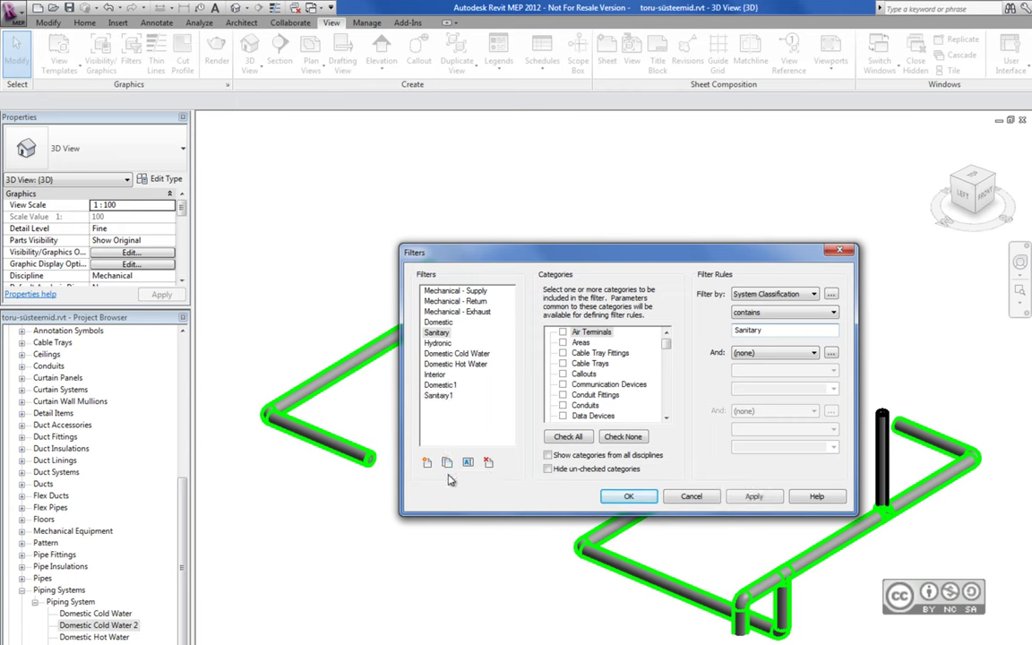
left_click(447, 463)
left_click(438, 397)
left_click(439, 407)
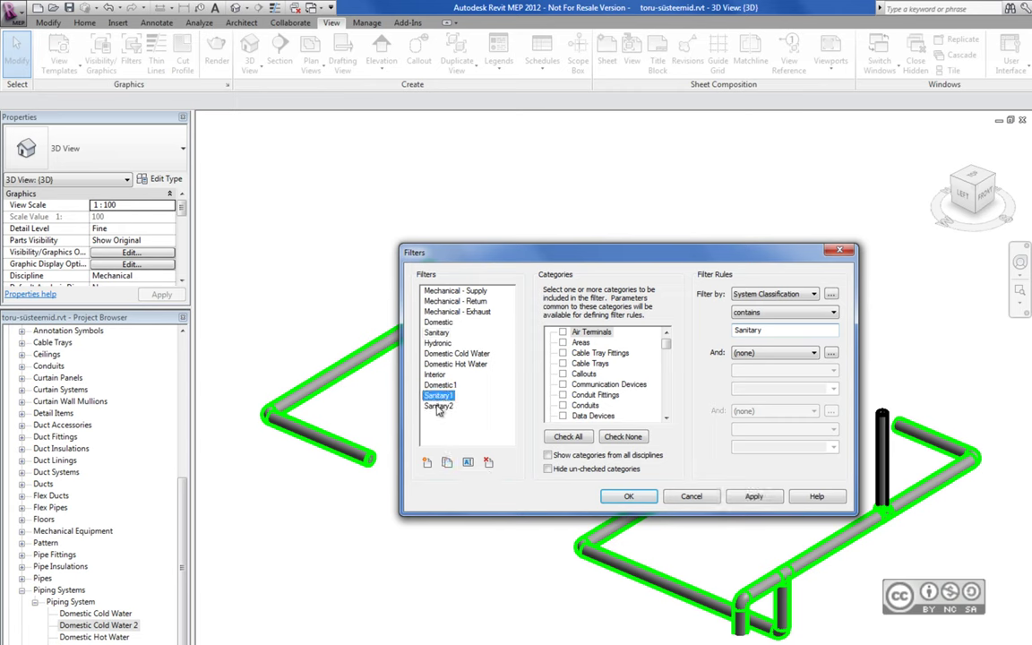
Set Sanitary1's rule to System Name equals Sanitary 1.
left_click(441, 398)
left_click(787, 294)
left_click(752, 417)
left_click(762, 312)
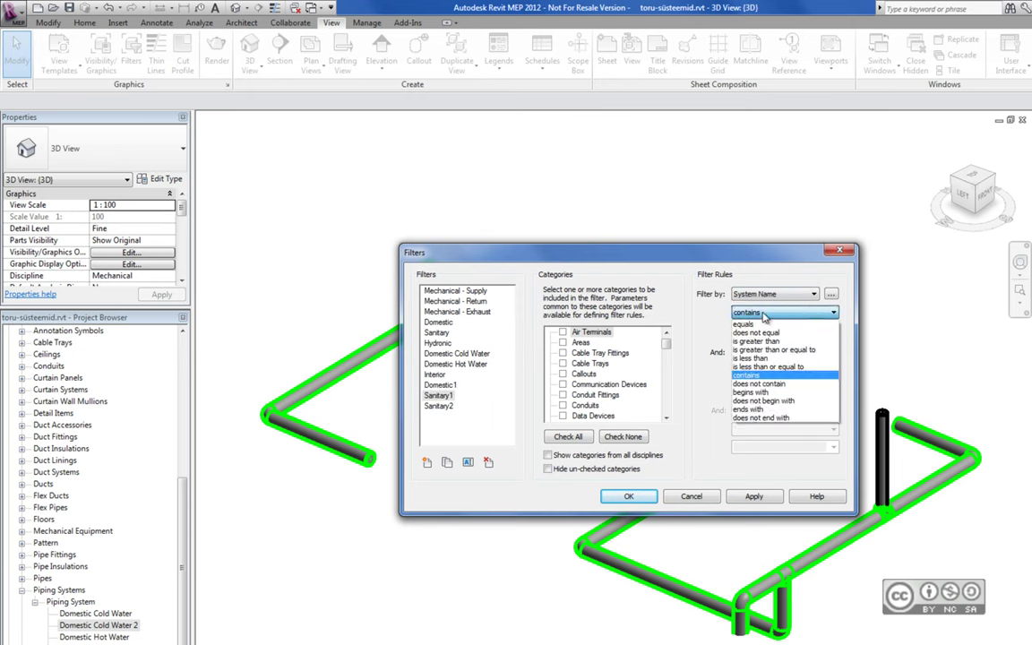
left_click(758, 324)
left_click(776, 330)
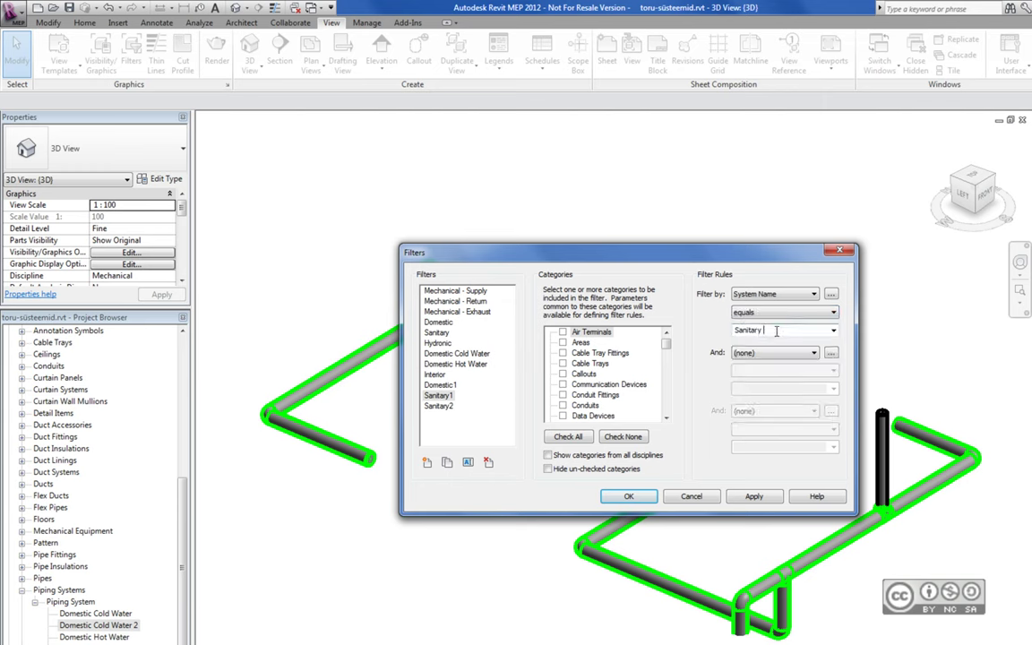
type("1")
left_click(760, 491)
Set Sanitary2's rule to filter by System Name equals.
left_click(439, 406)
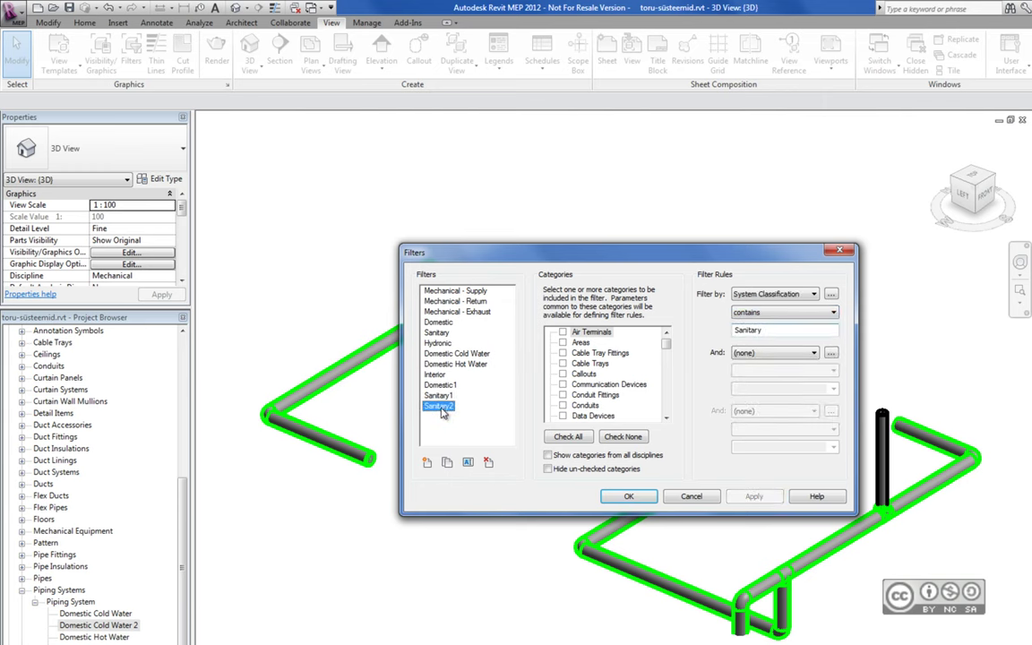
left_click(775, 294)
left_click(757, 424)
left_click(779, 312)
left_click(761, 321)
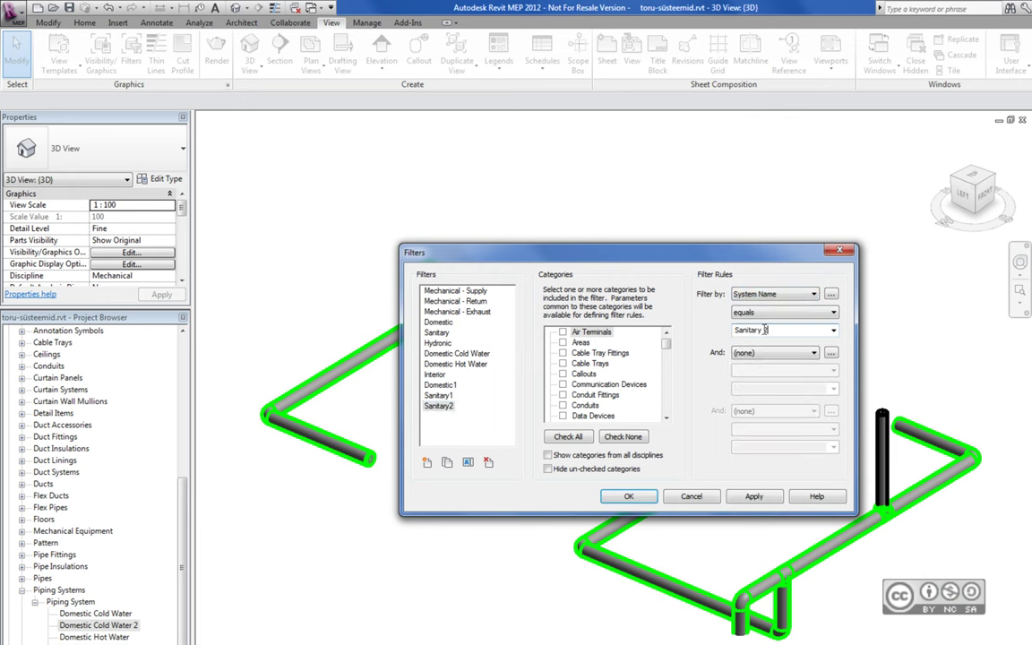
Add the Sanitary1 and Sanitary2 filters to the 3D view's Visibility/Graphics filters.
left_click(628, 496)
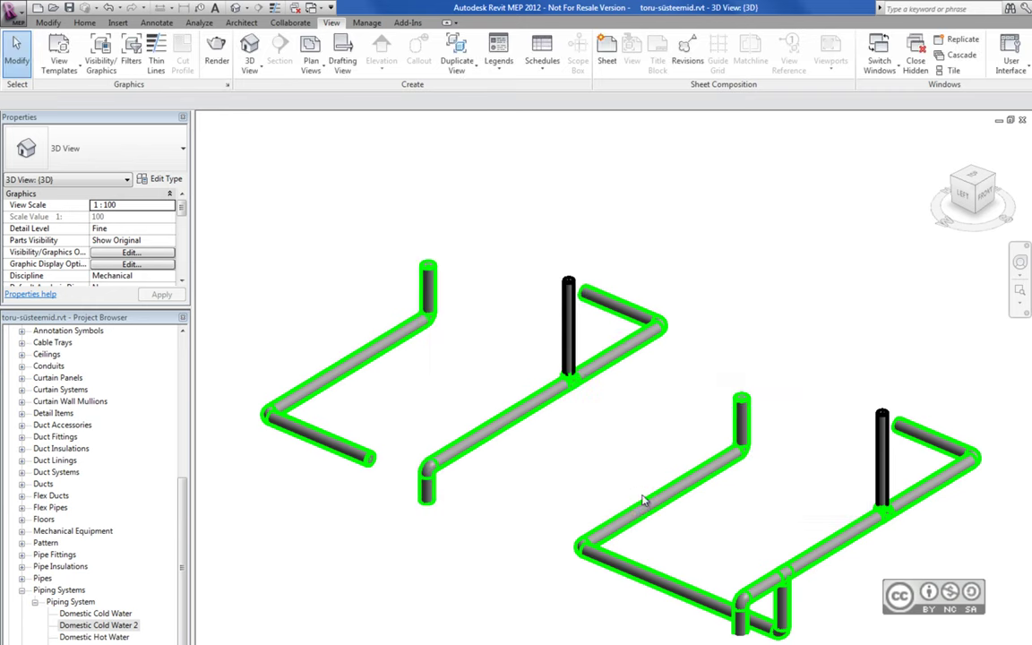
left_click(104, 65)
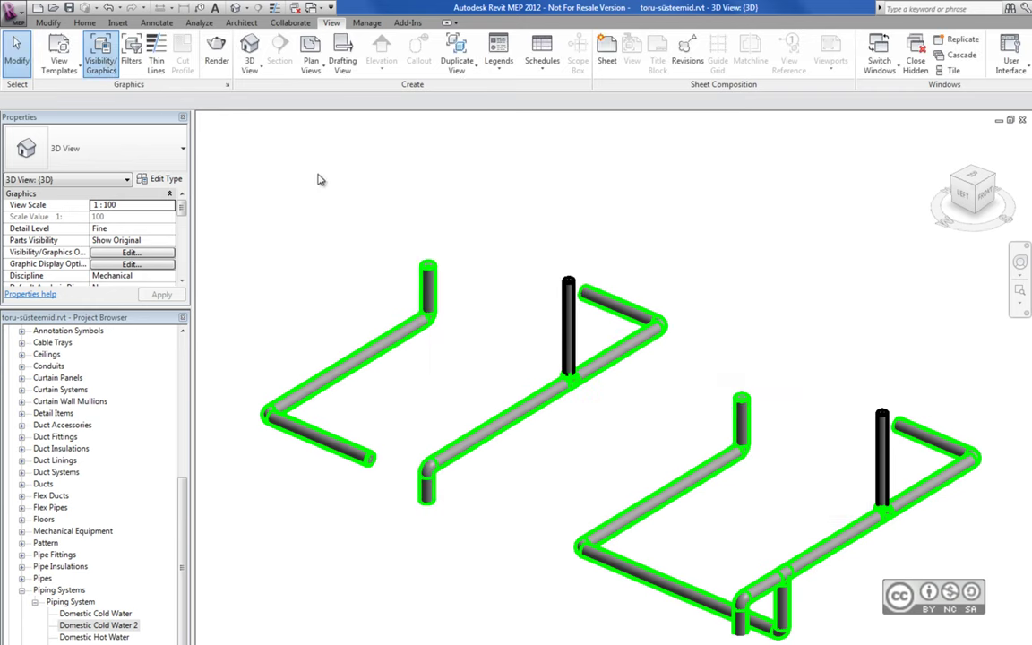
left_click(767, 144)
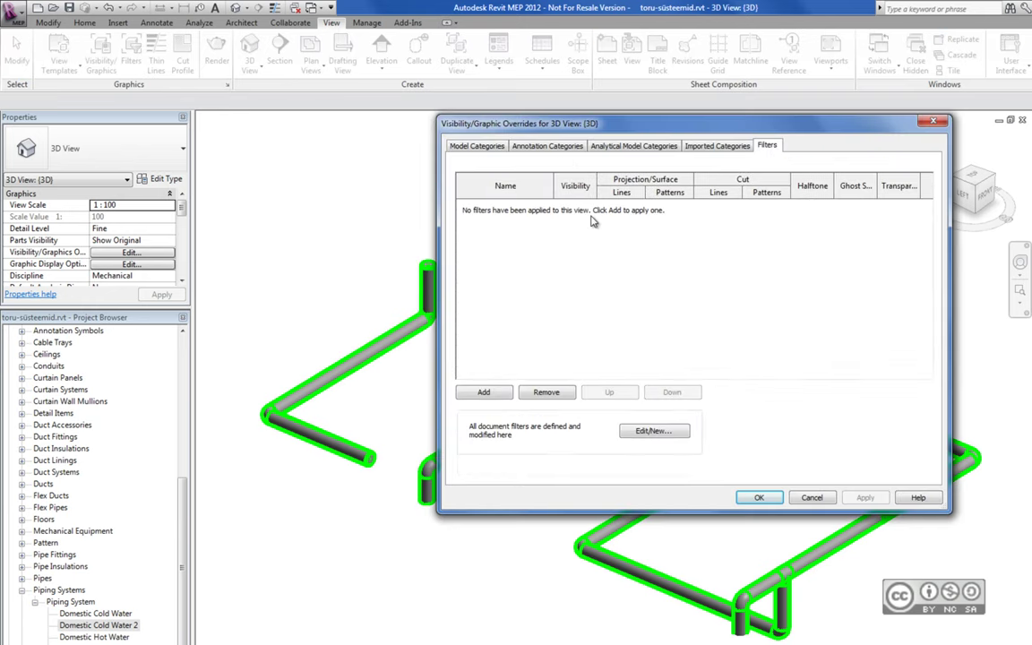
left_click(483, 392)
left_click(618, 332)
left_click(636, 414)
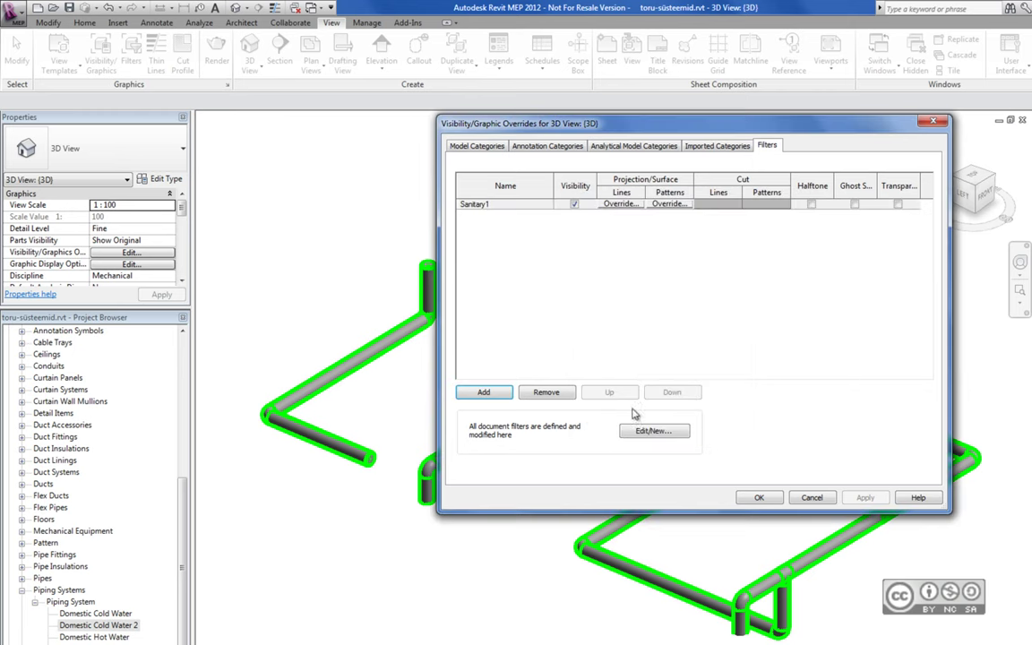
left_click(483, 391)
left_click(618, 334)
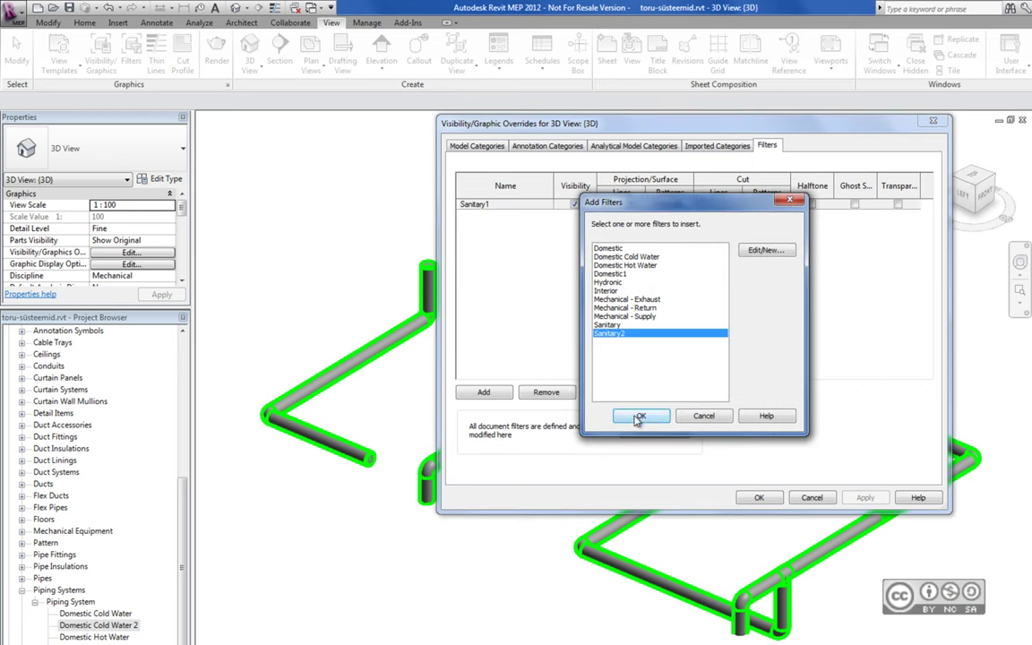
left_click(638, 417)
Override Sanitary1's lines with green, RGB 000-255-064.
left_click(599, 205)
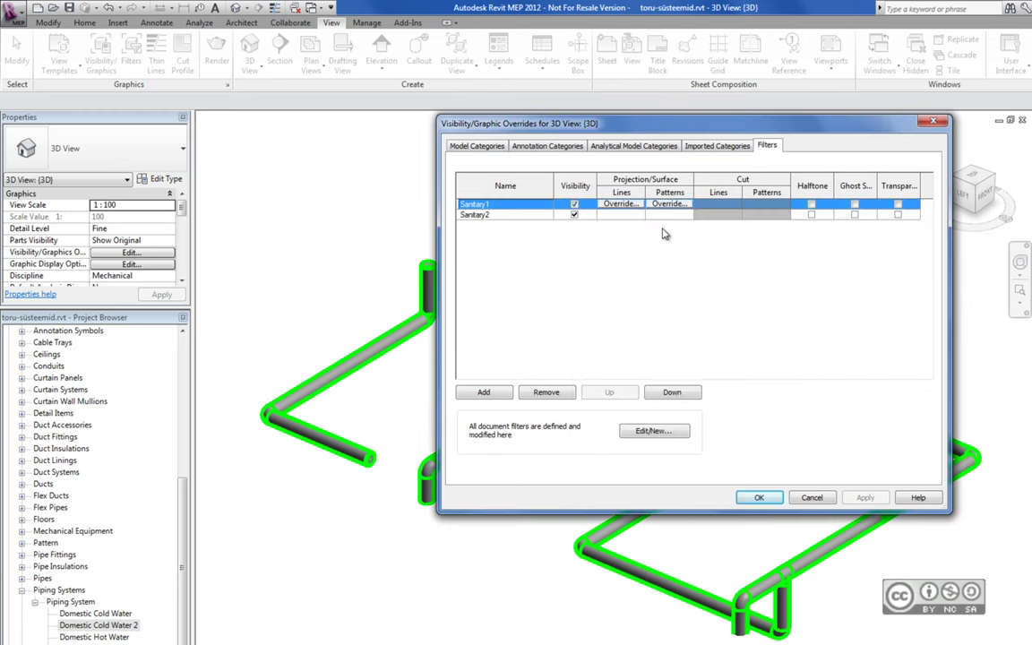
left_click(627, 205)
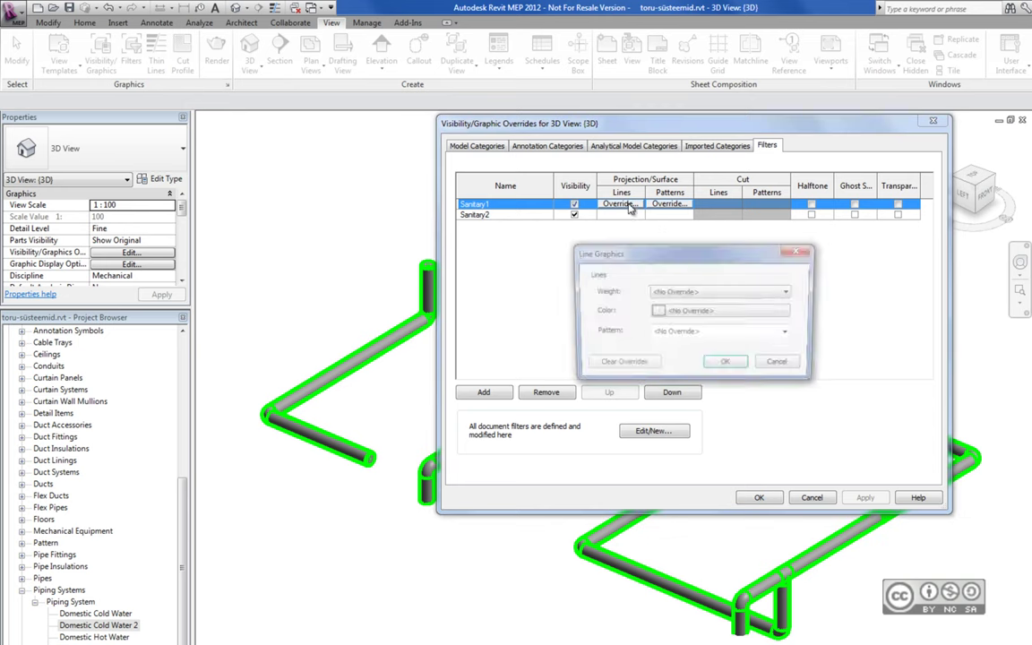
left_click(708, 310)
left_click(608, 238)
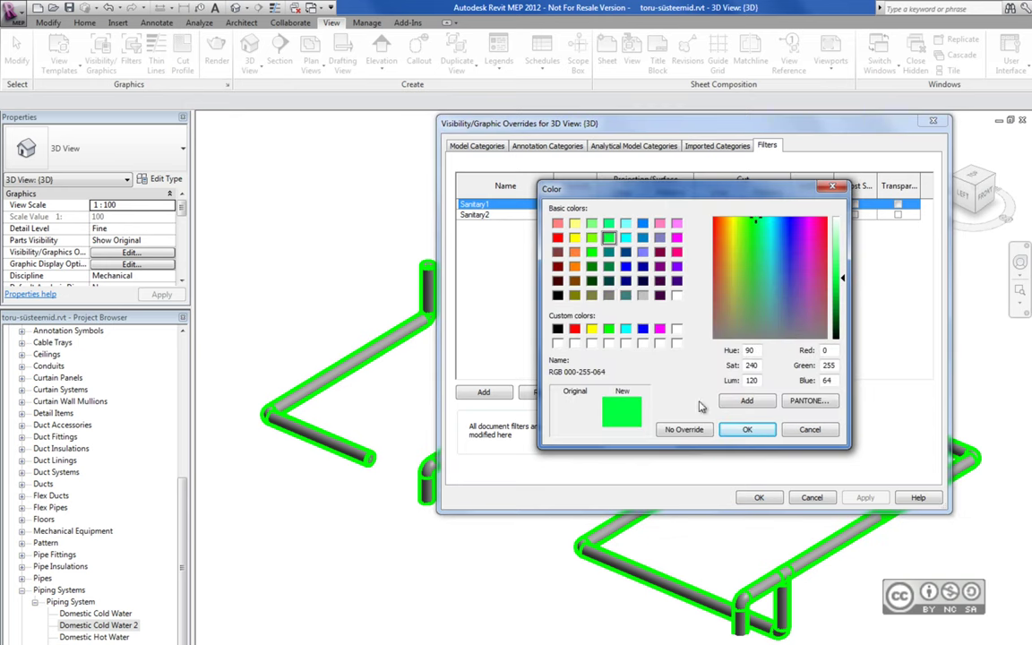
left_click(747, 429)
left_click(725, 367)
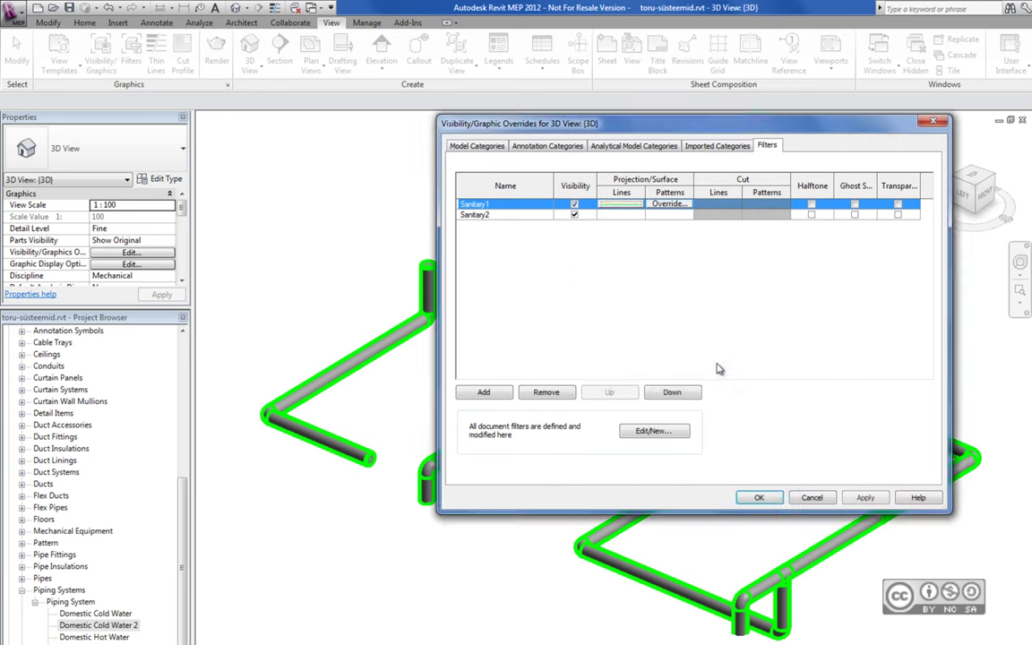
Override Sanitary2's lines with blue, RGB 000-128-192, and apply the overrides.
left_click(475, 216)
left_click(625, 215)
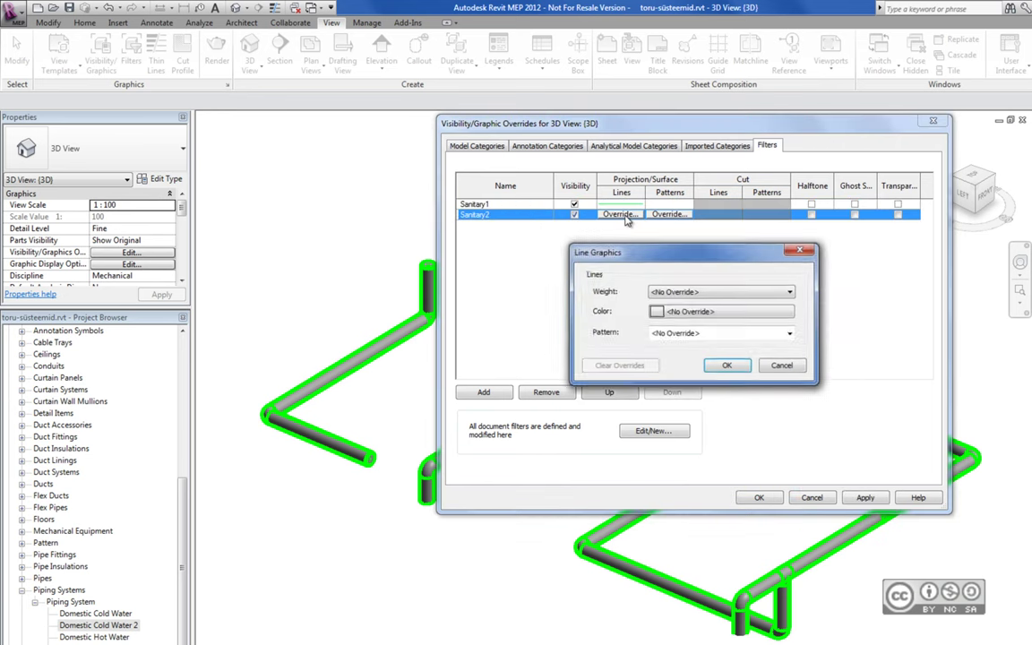
left_click(690, 309)
left_click(642, 237)
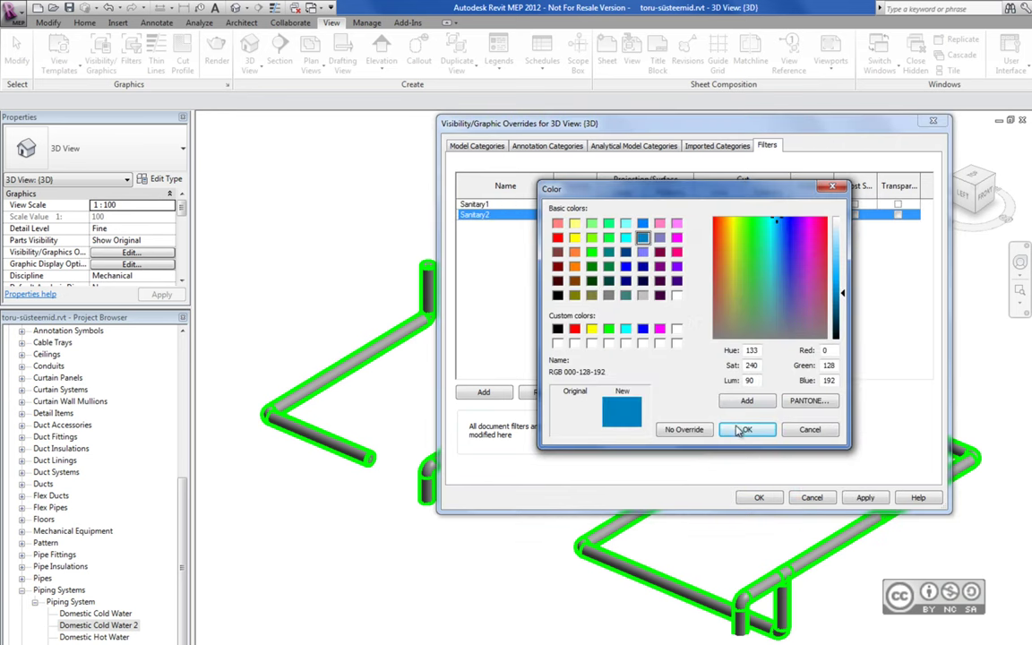
left_click(747, 429)
left_click(725, 367)
left_click(865, 497)
left_click(759, 497)
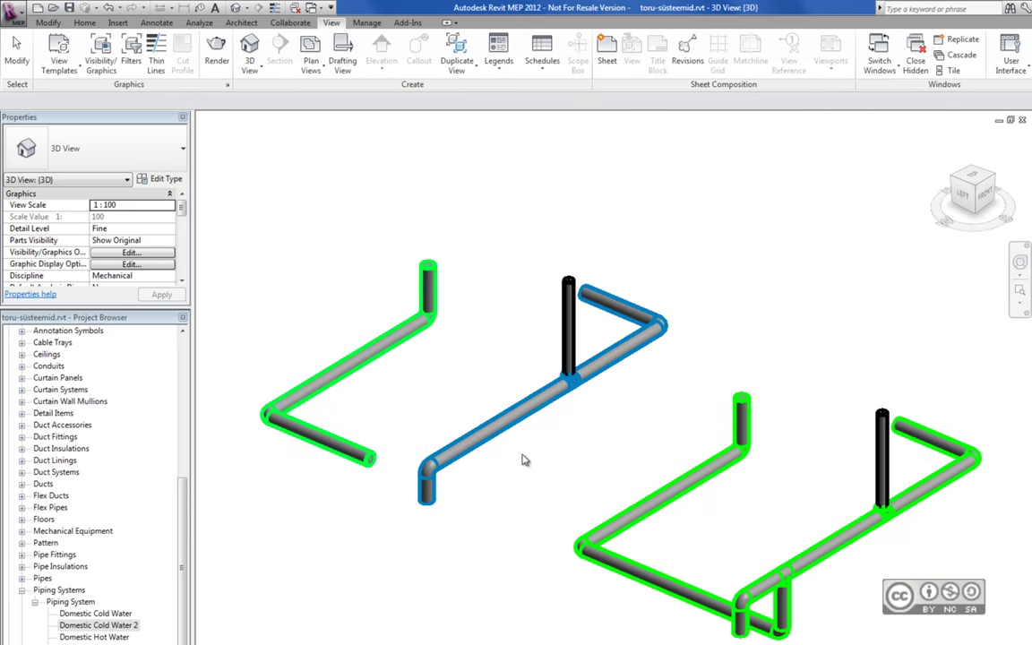